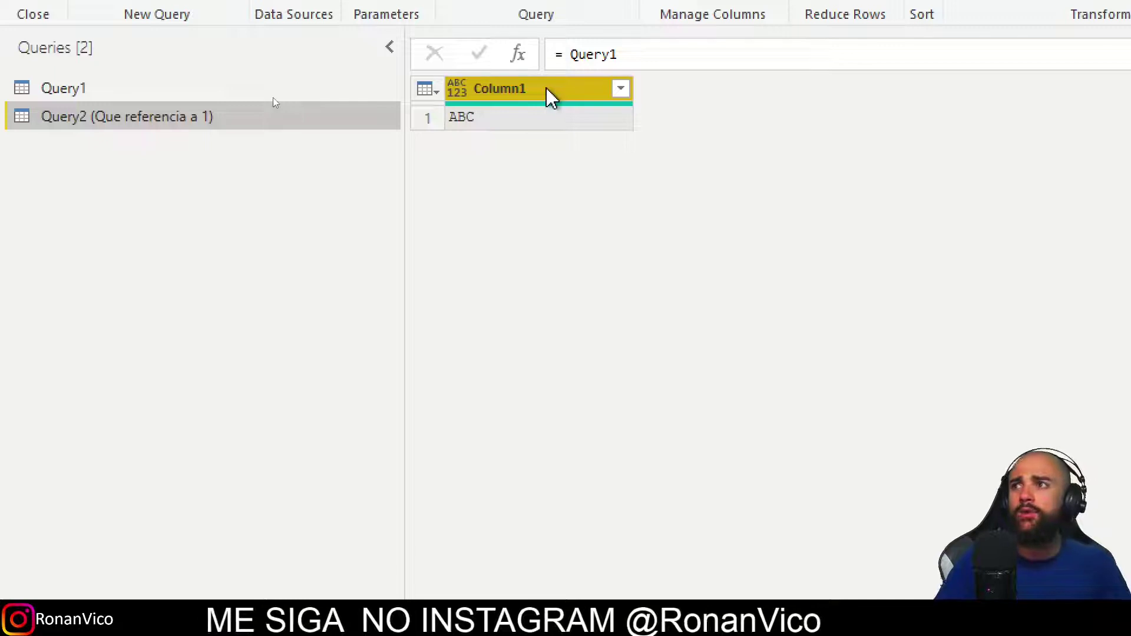
Duplicate Column1 into 'Column1 - Copy' and convert its text to lowercase.
right_click(548, 94)
click(625, 187)
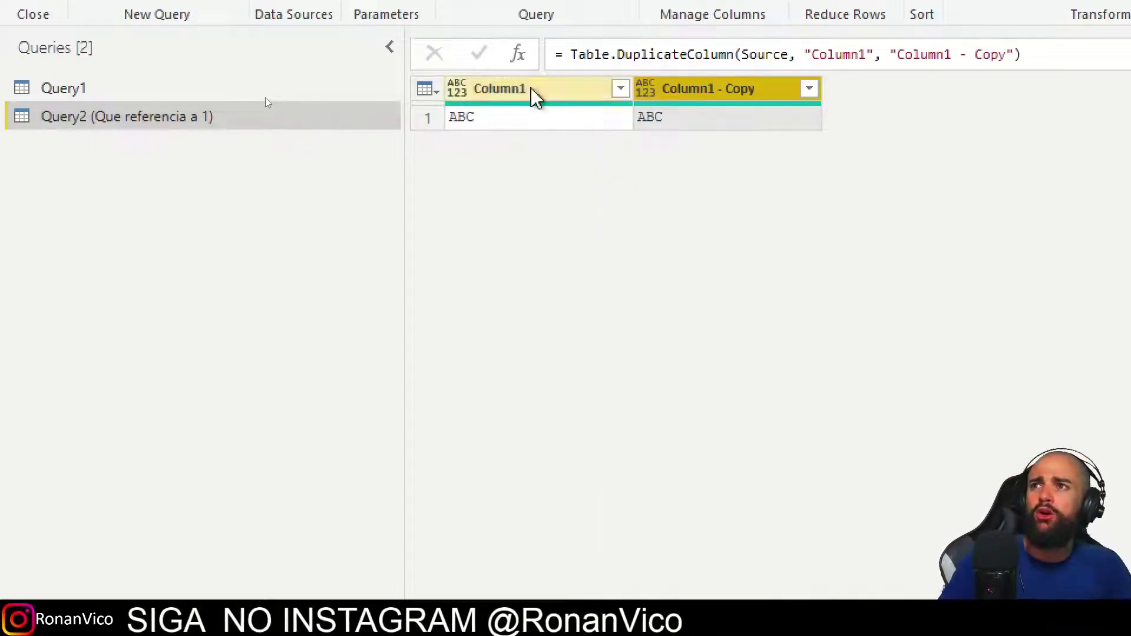
right_click(533, 96)
mouse_move(631, 357)
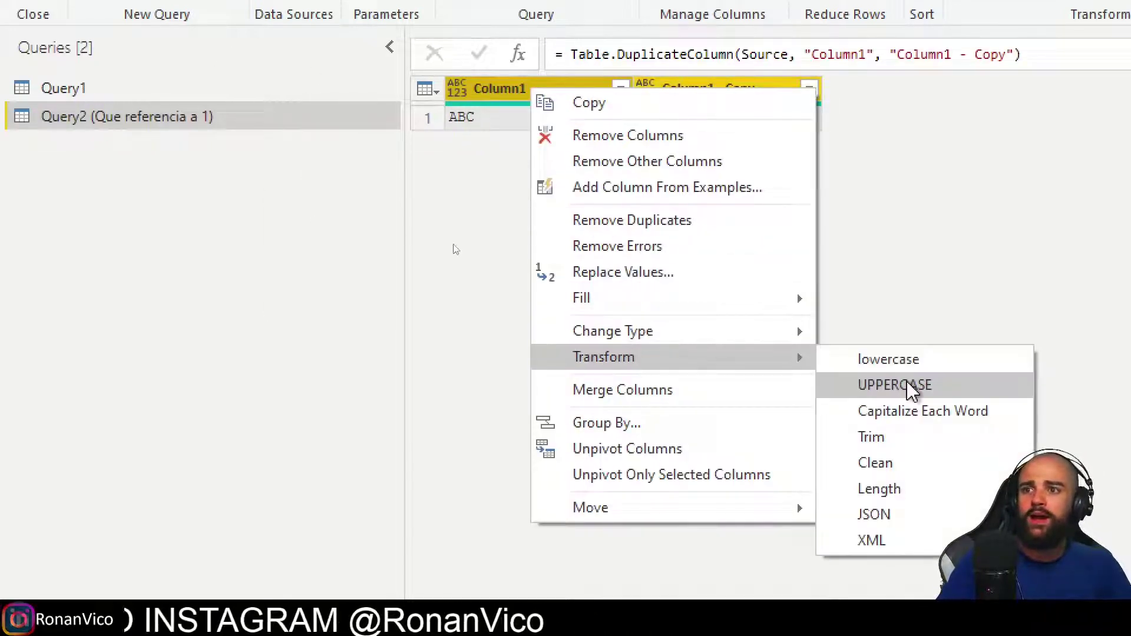
click(912, 382)
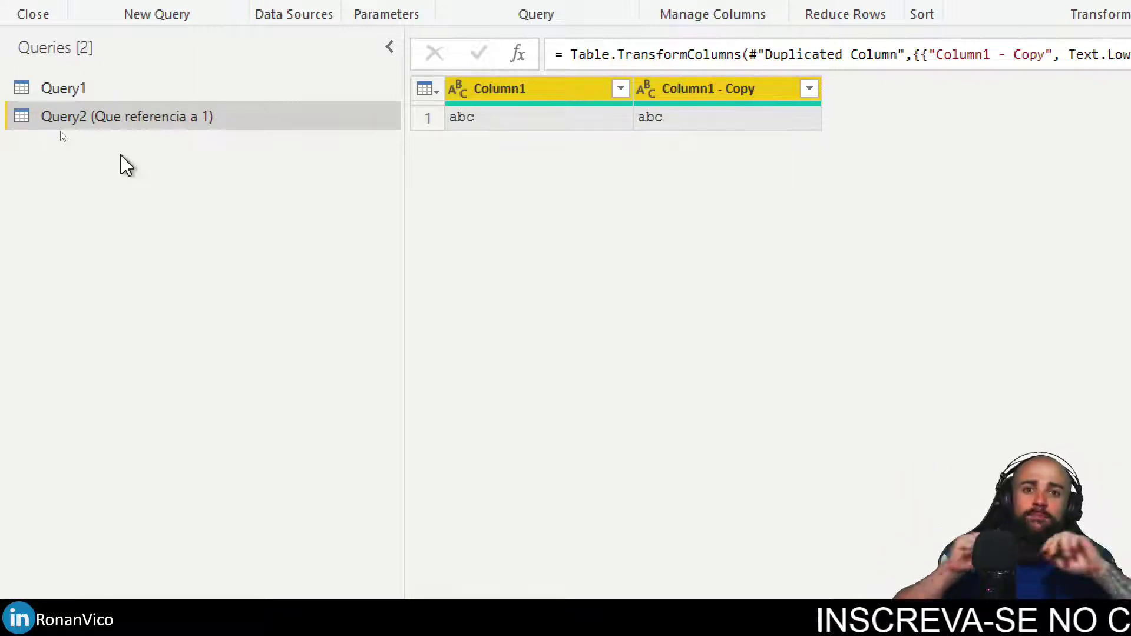
right_click(103, 119)
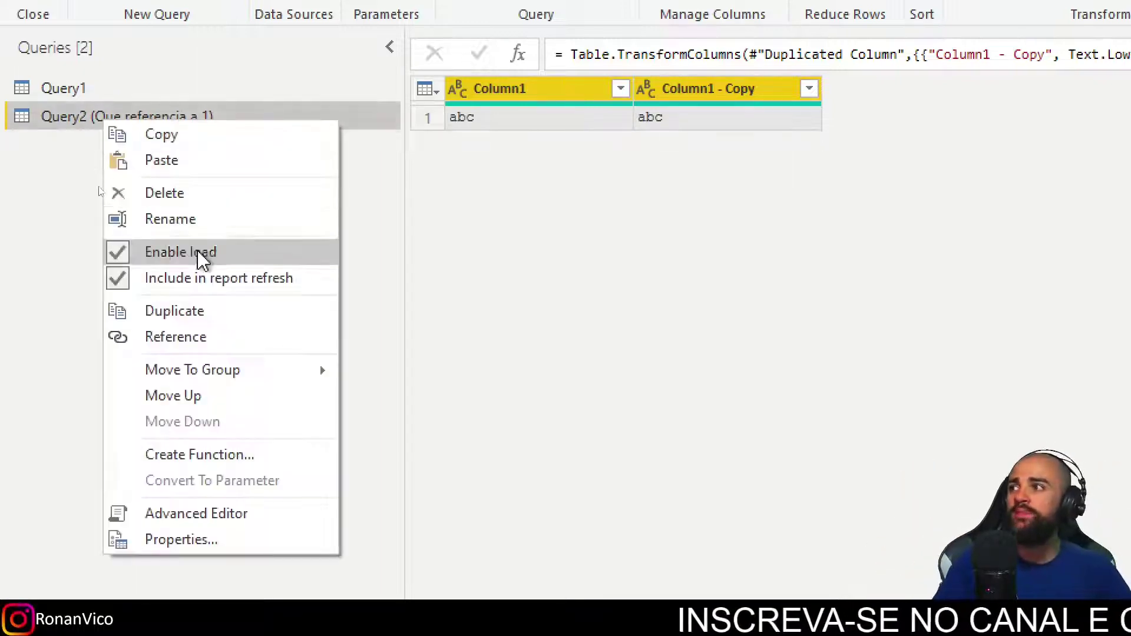
Add a reference to Query2 named 'Query3 (Que referencia a 2)'.
click(189, 335)
double_click(109, 148)
text(Query3 (Que)
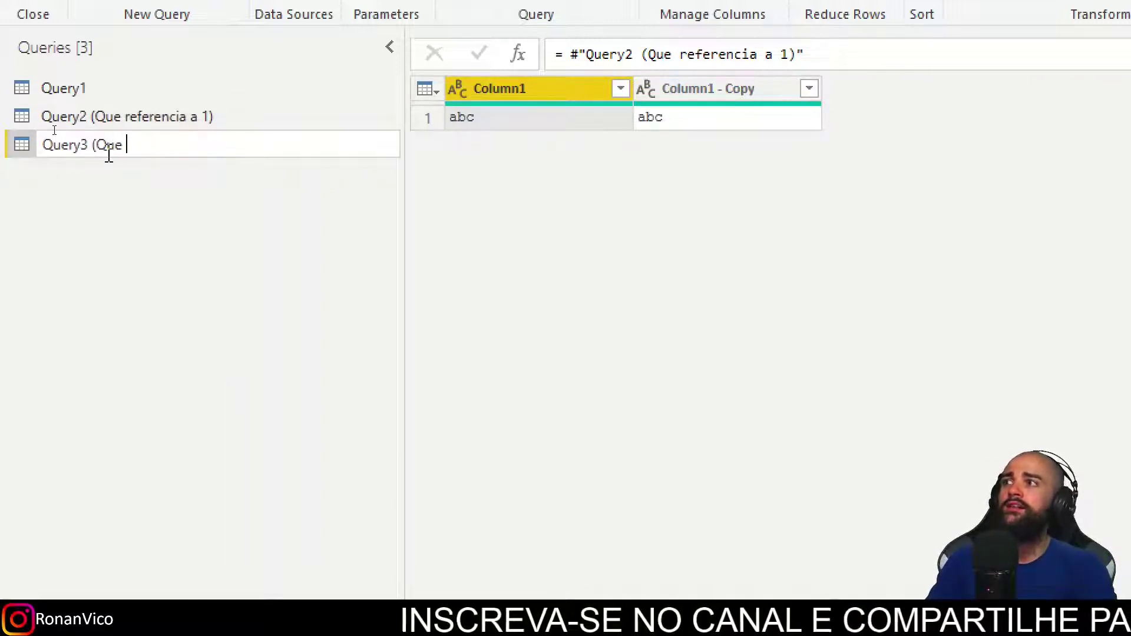
text( referencia a 2))
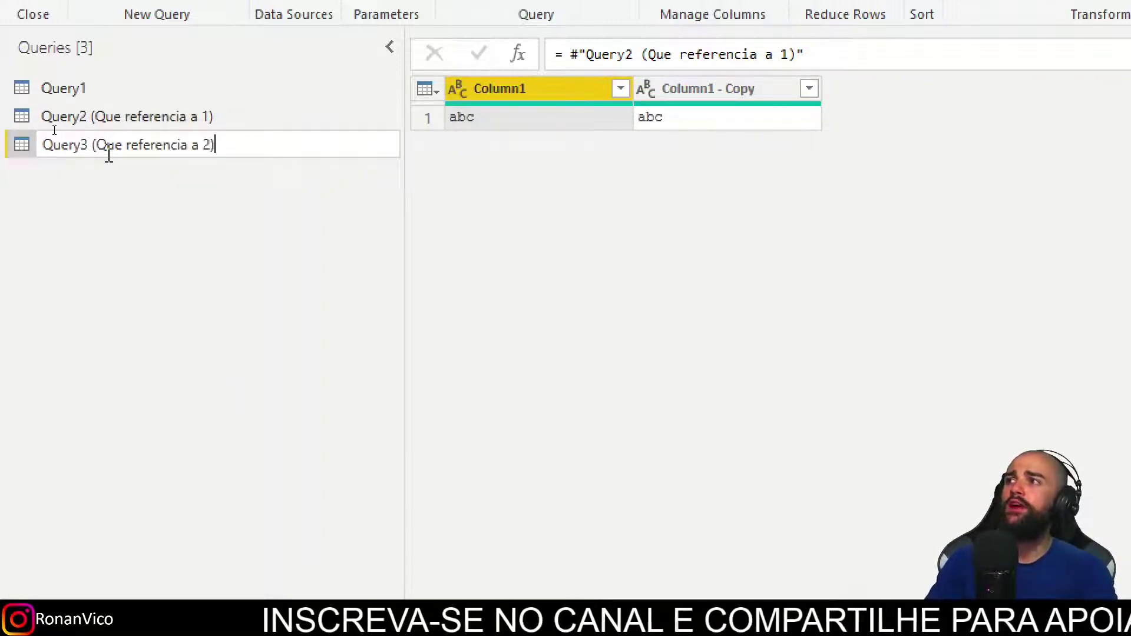
key(Return)
Add a second reference to Query2 named 'Query4 (que referencia a 2)'.
click(118, 124)
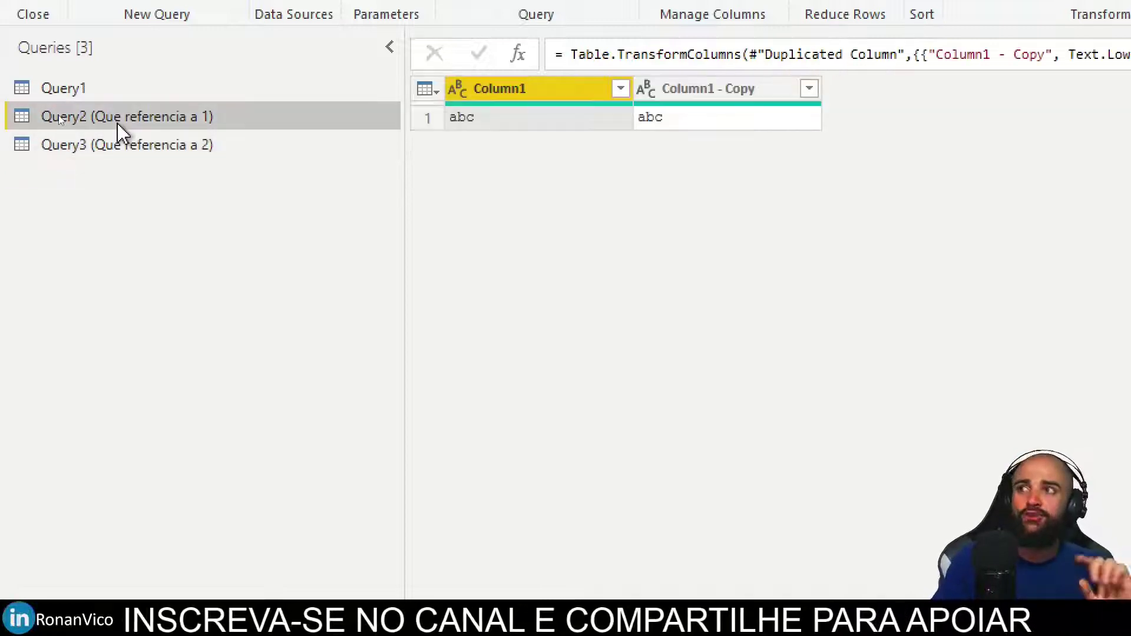
right_click(118, 125)
click(206, 343)
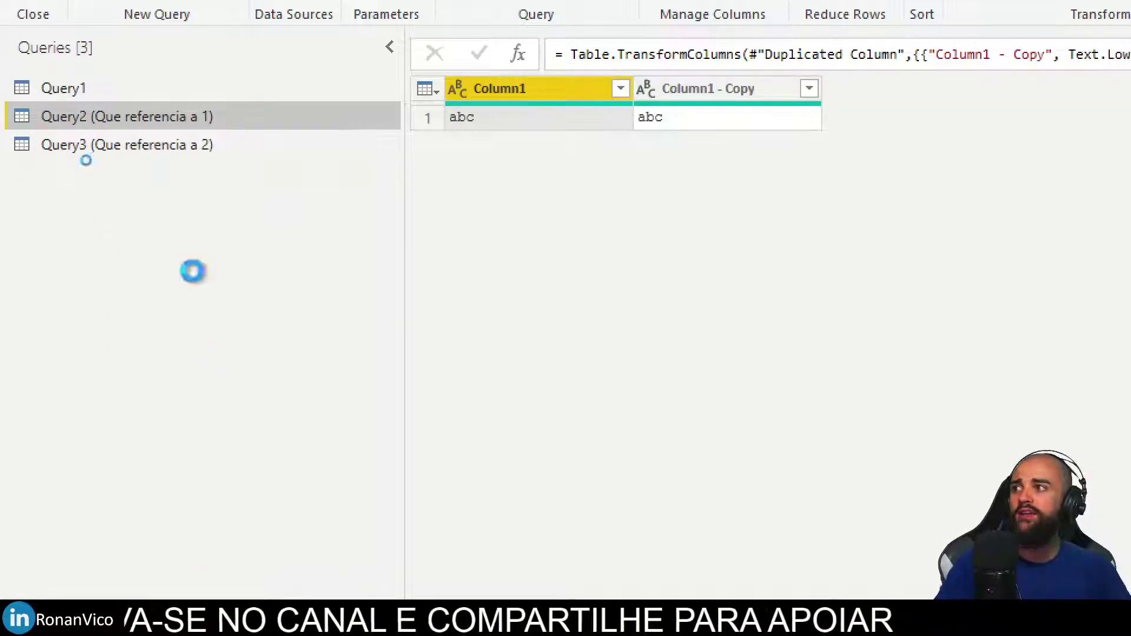
double_click(146, 175)
text(Query4 )
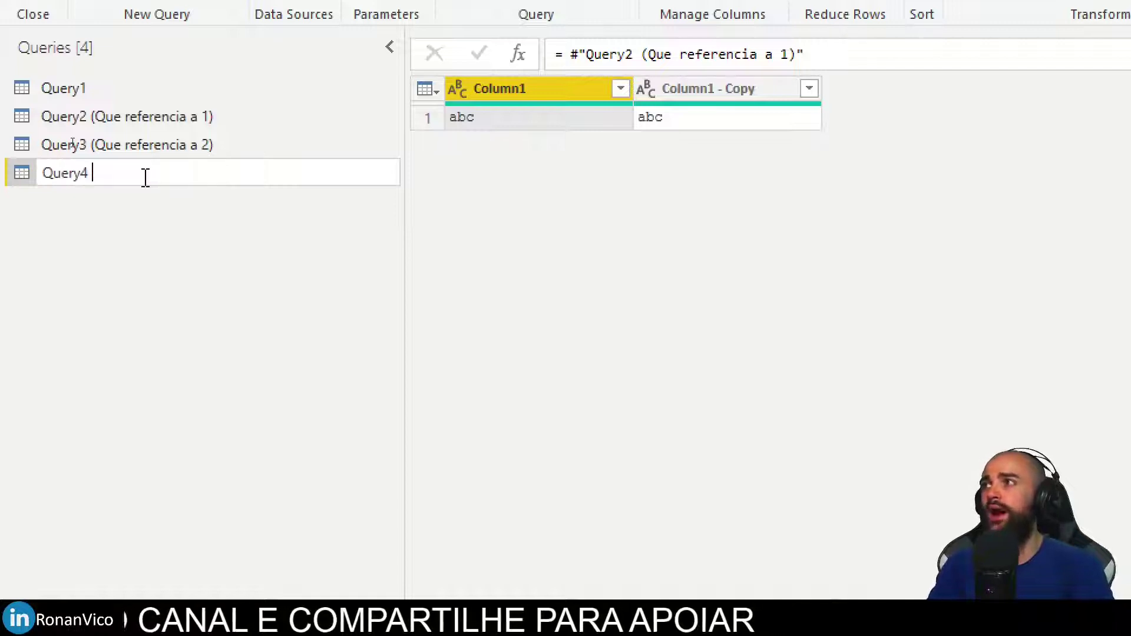
text((que referencia a 2))
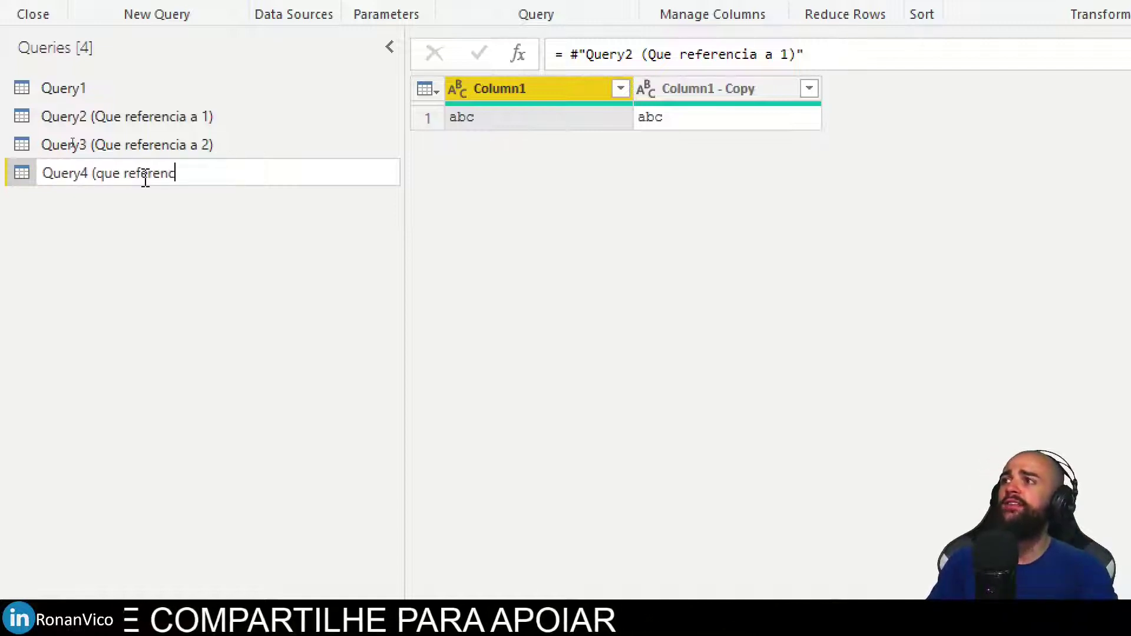
key(Return)
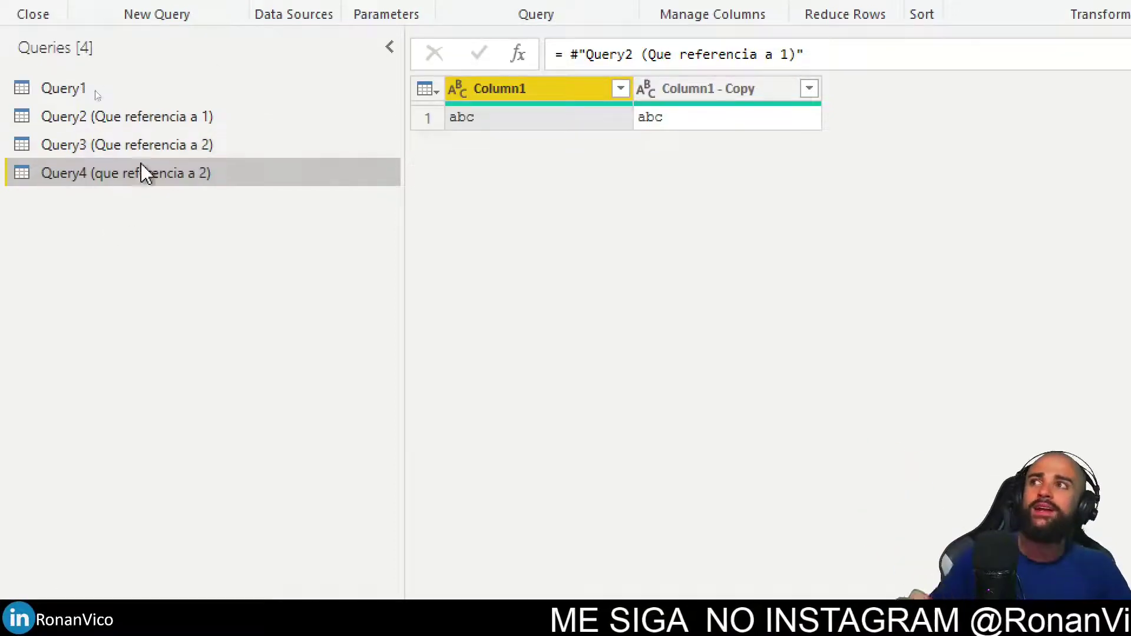
click(373, 25)
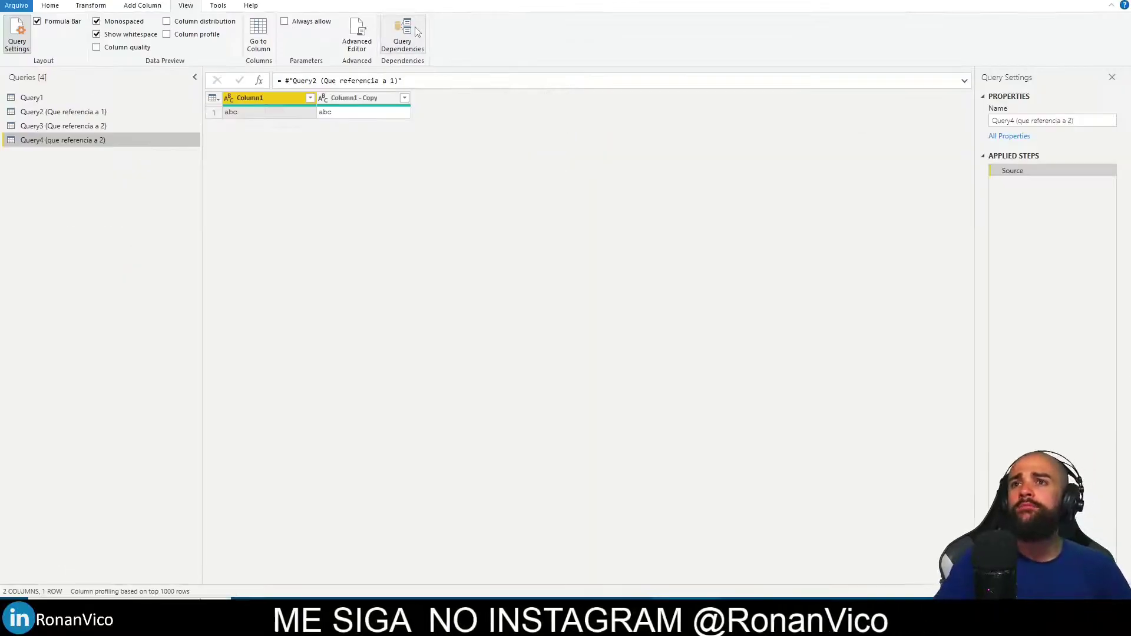
click(415, 31)
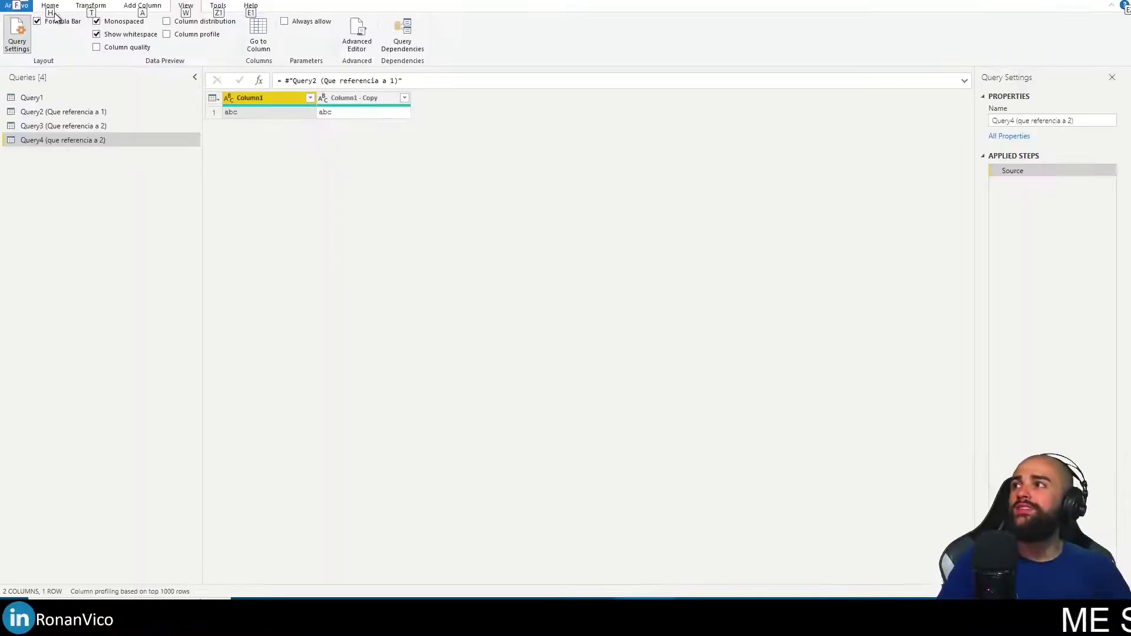
Close & Apply to load the four queries into Power BI Desktop.
click(56, 11)
click(40, 114)
click(71, 136)
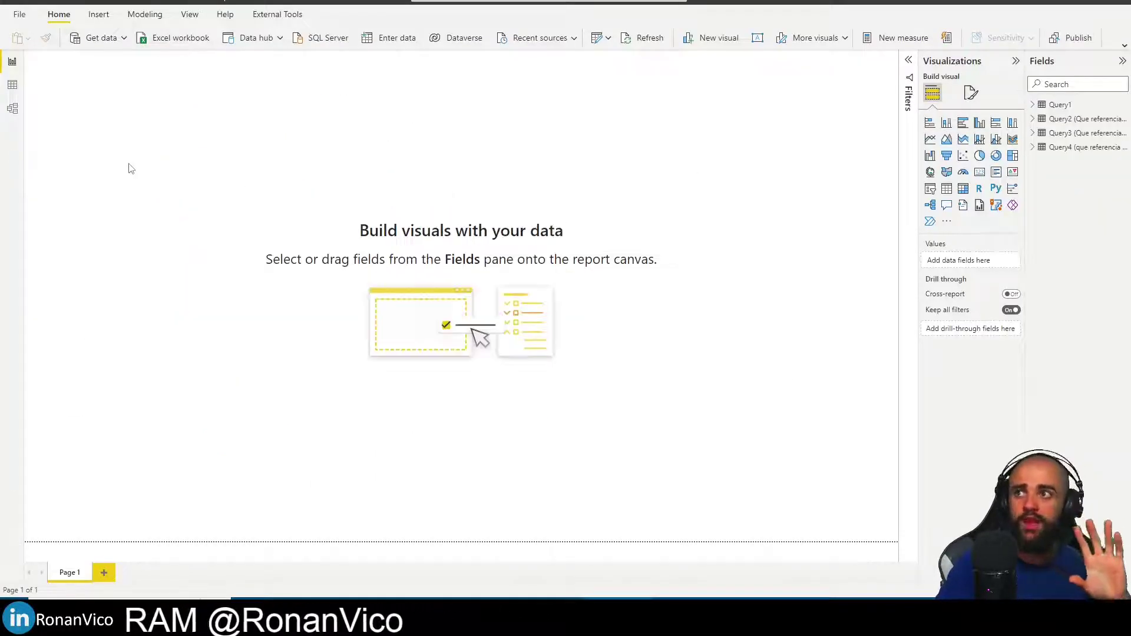
Check the loaded tables in Model view, then reopen Power Query Editor via Transform data.
click(13, 108)
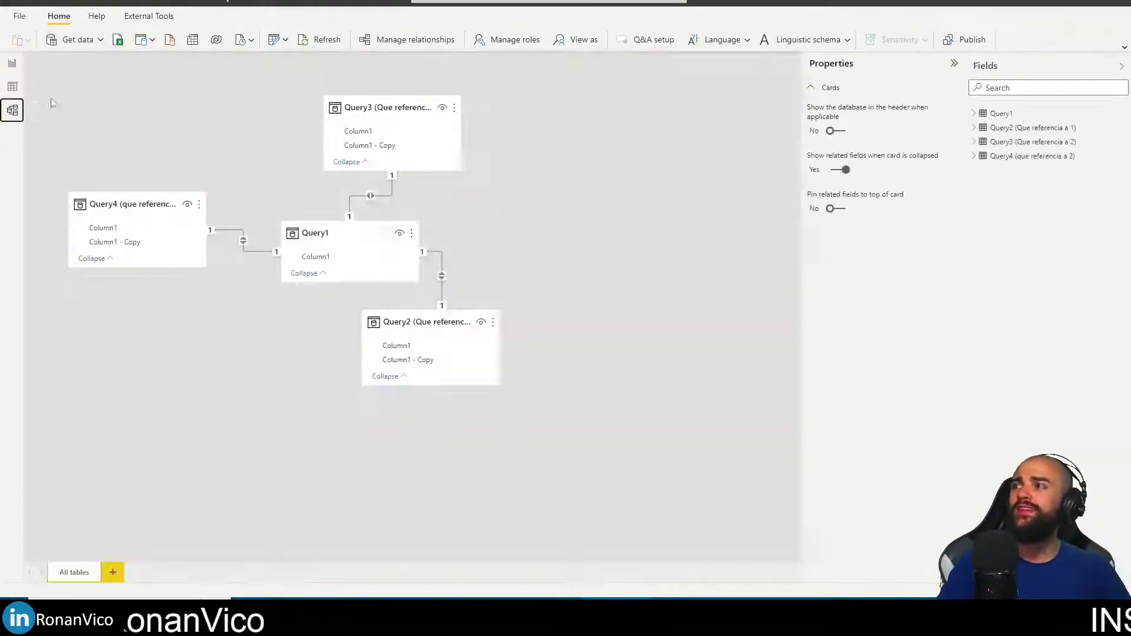
click(13, 65)
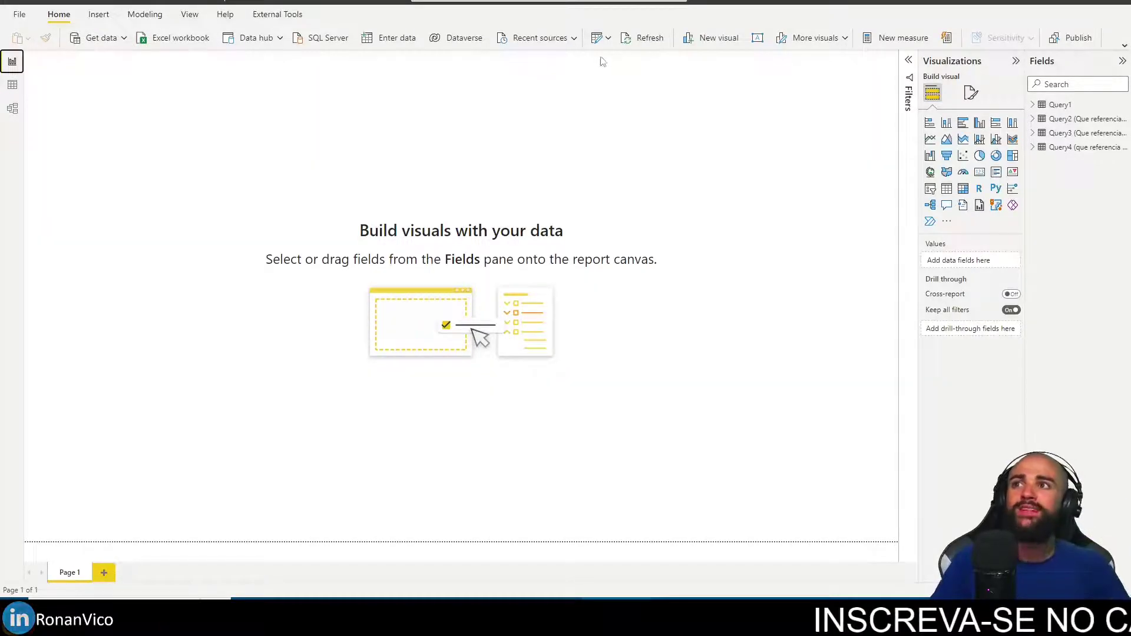
click(619, 61)
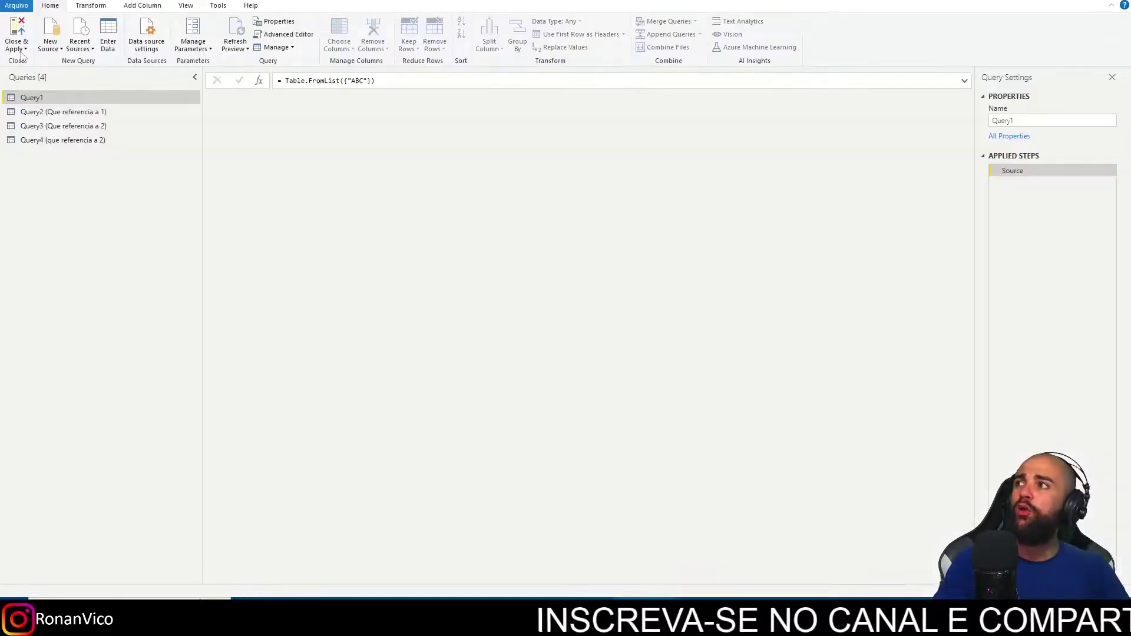
click(22, 50)
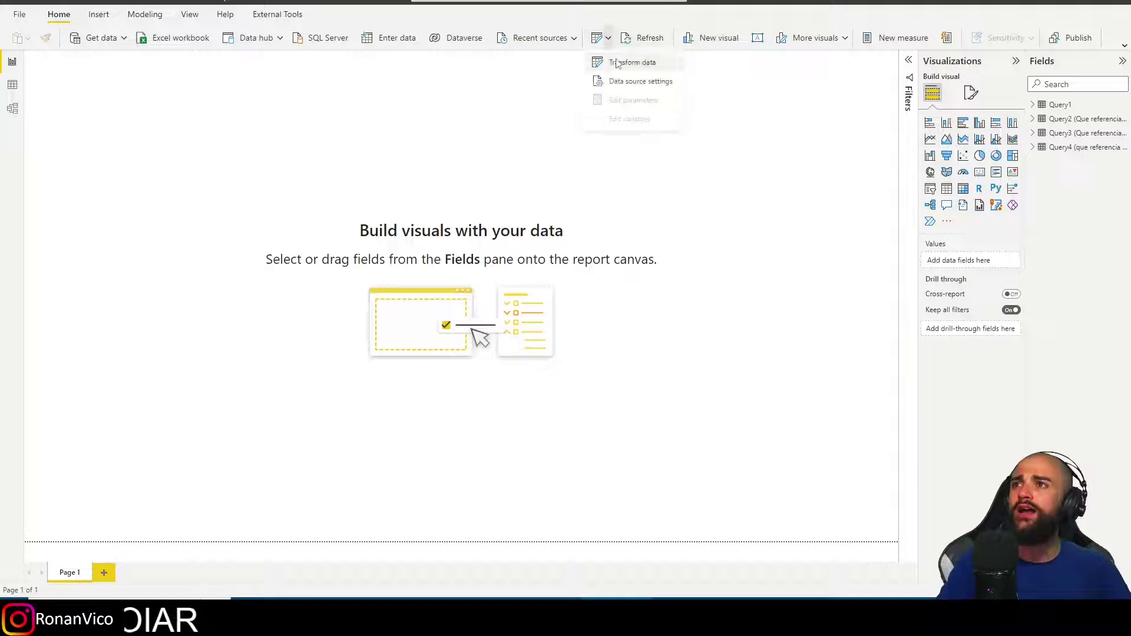
In Query3's Advanced Editor, change Source to Table.Buffer(#"Query2 (Que referencia a 1)").
click(618, 63)
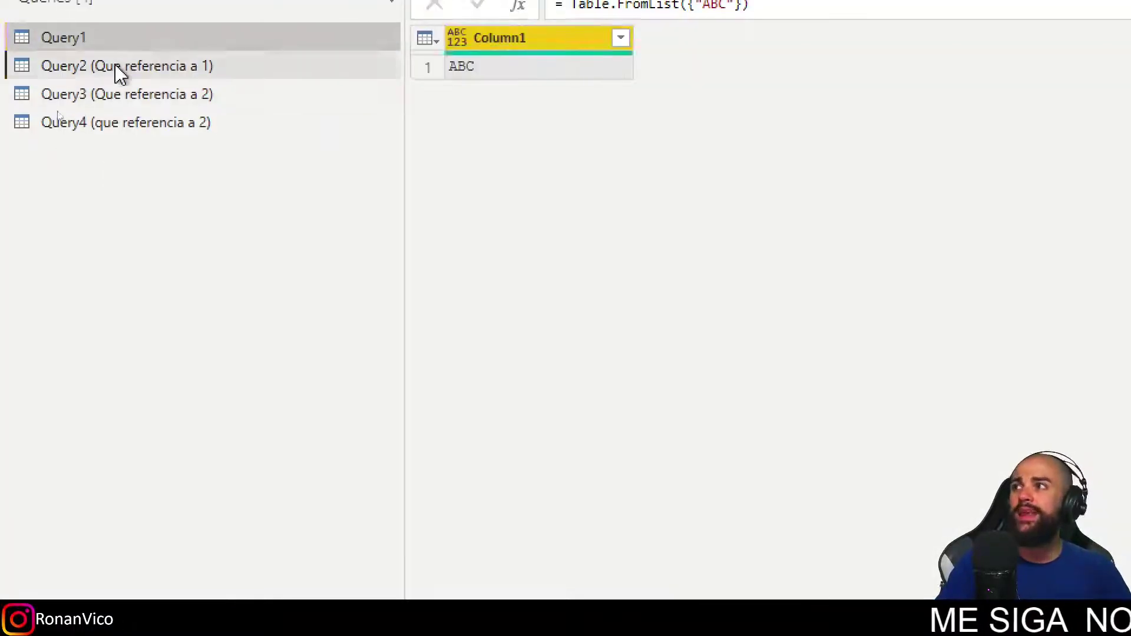
click(114, 67)
drag(114, 93, 89, 105)
click(560, 26)
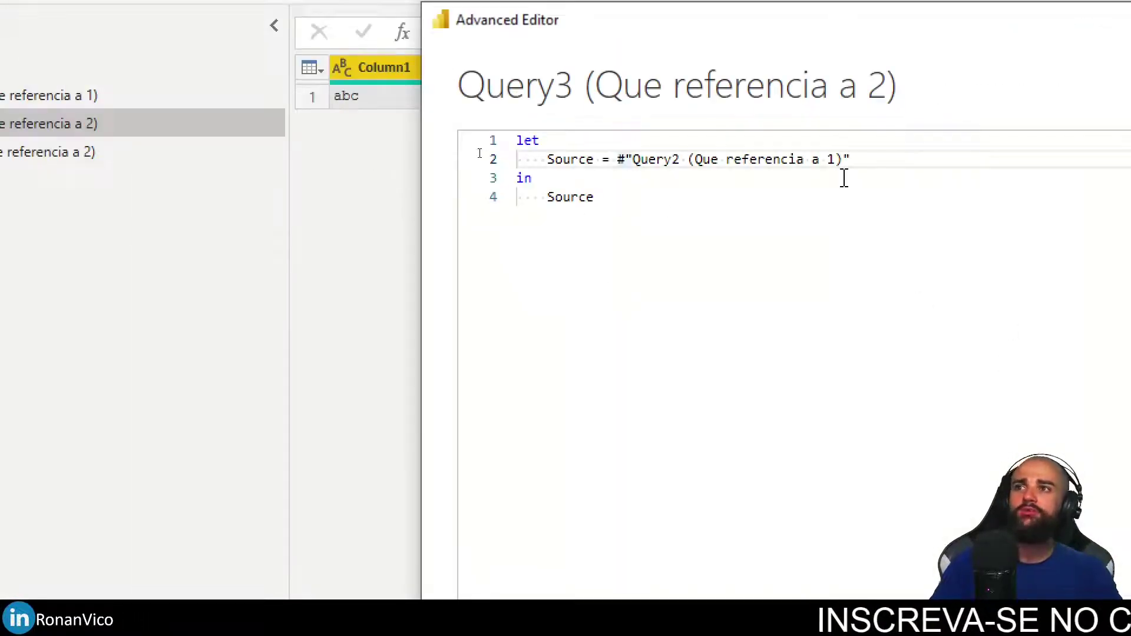
text(.Buffer()
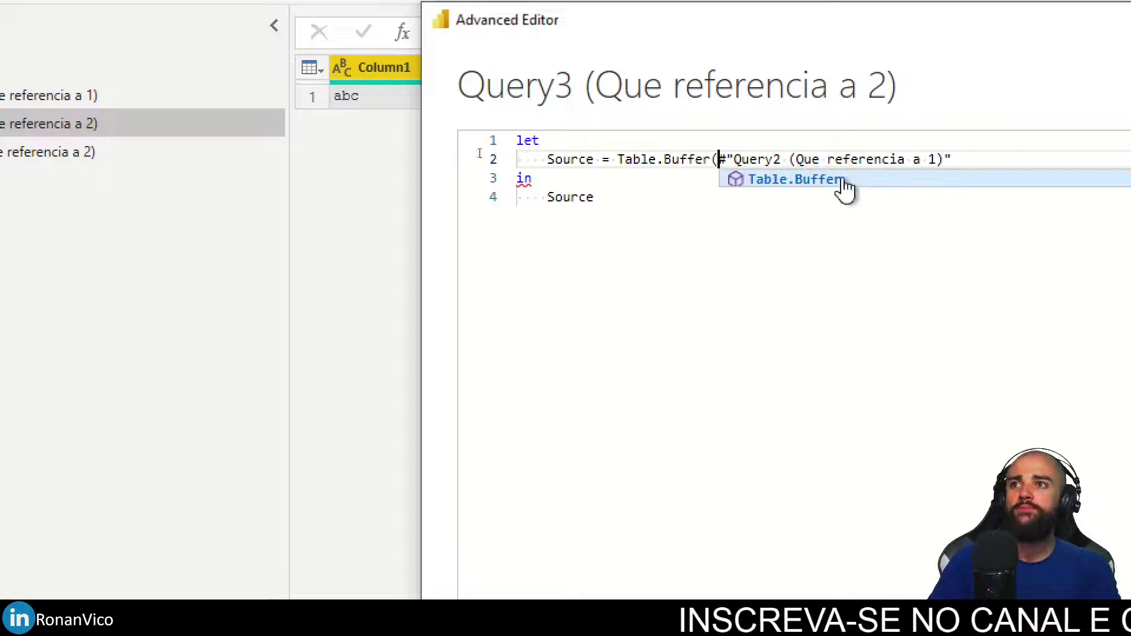
key(End)
text())
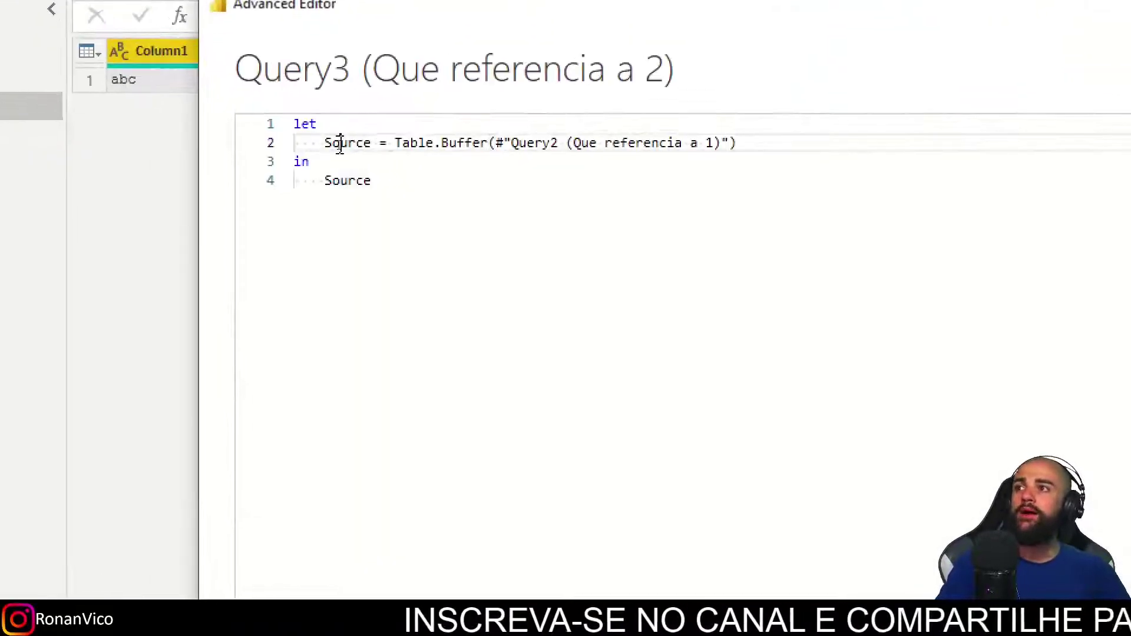
click(340, 143)
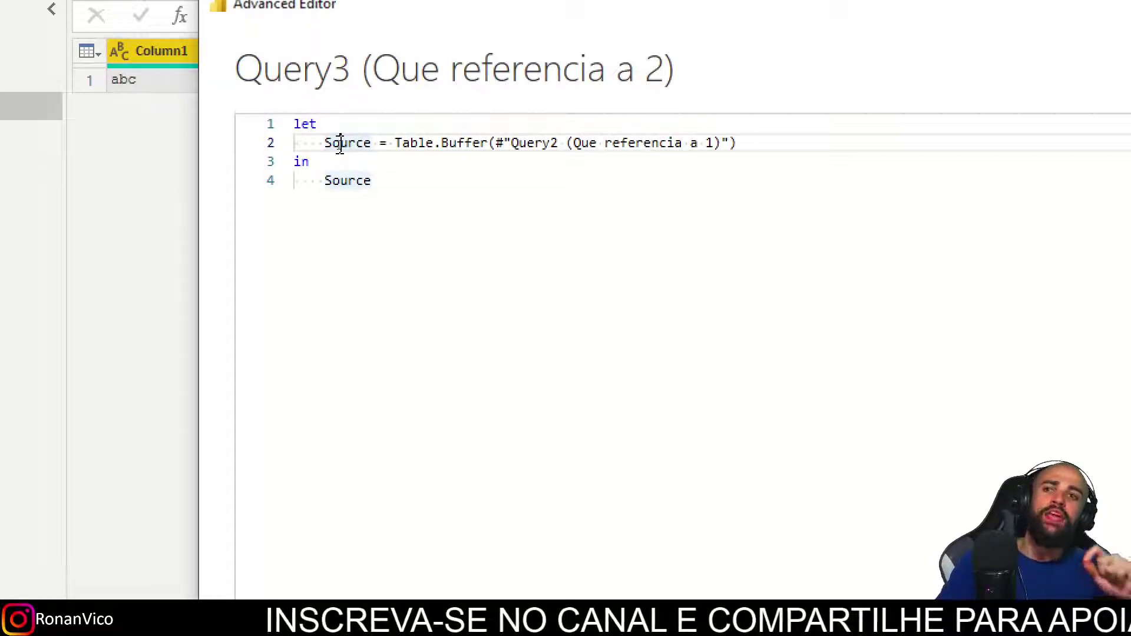
drag(491, 143, 722, 143)
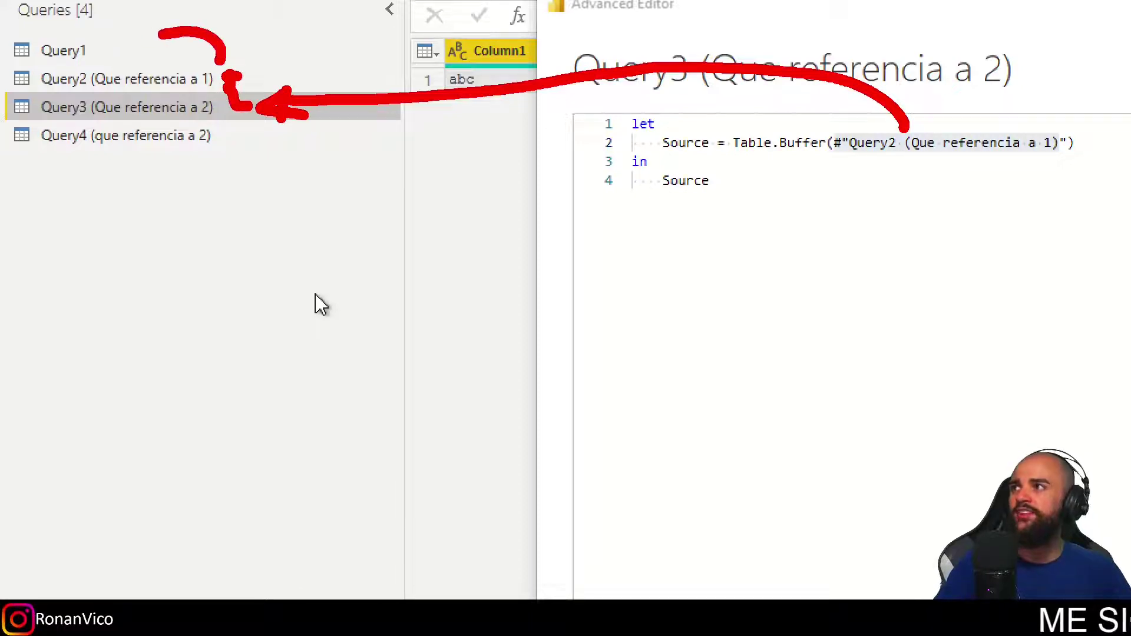
key(Escape)
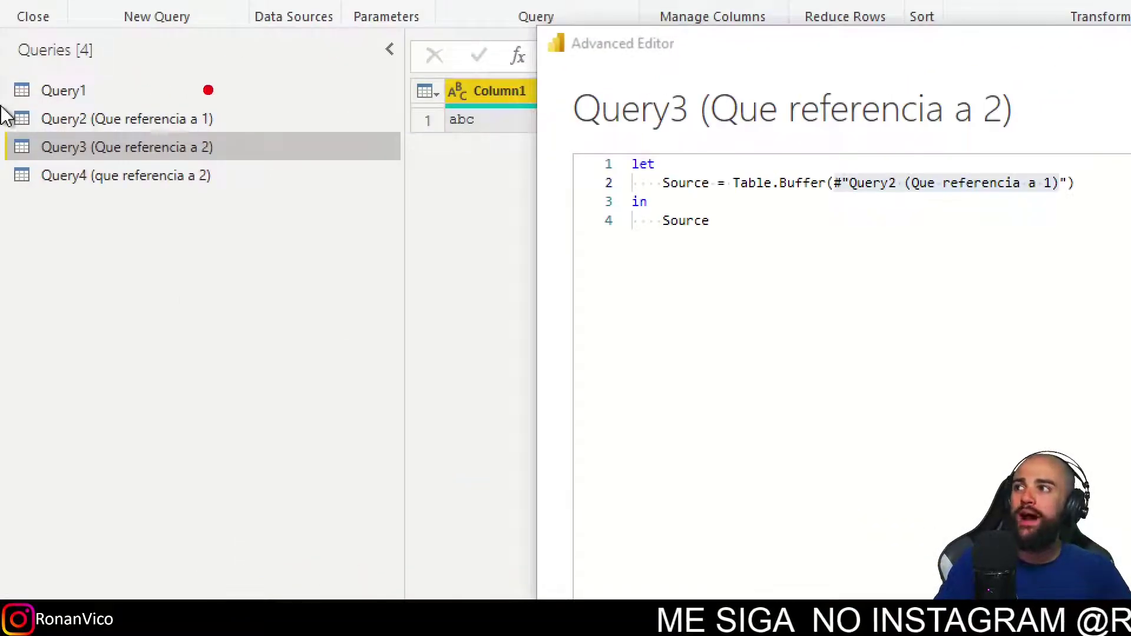
mouse_move(208, 90)
mouse_down()
mouse_move(241, 131)
mouse_move(316, 142)
mouse_move(206, 86)
mouse_up()
mouse_move(232, 174)
mouse_down()
mouse_move(278, 175)
mouse_move(337, 109)
mouse_up()
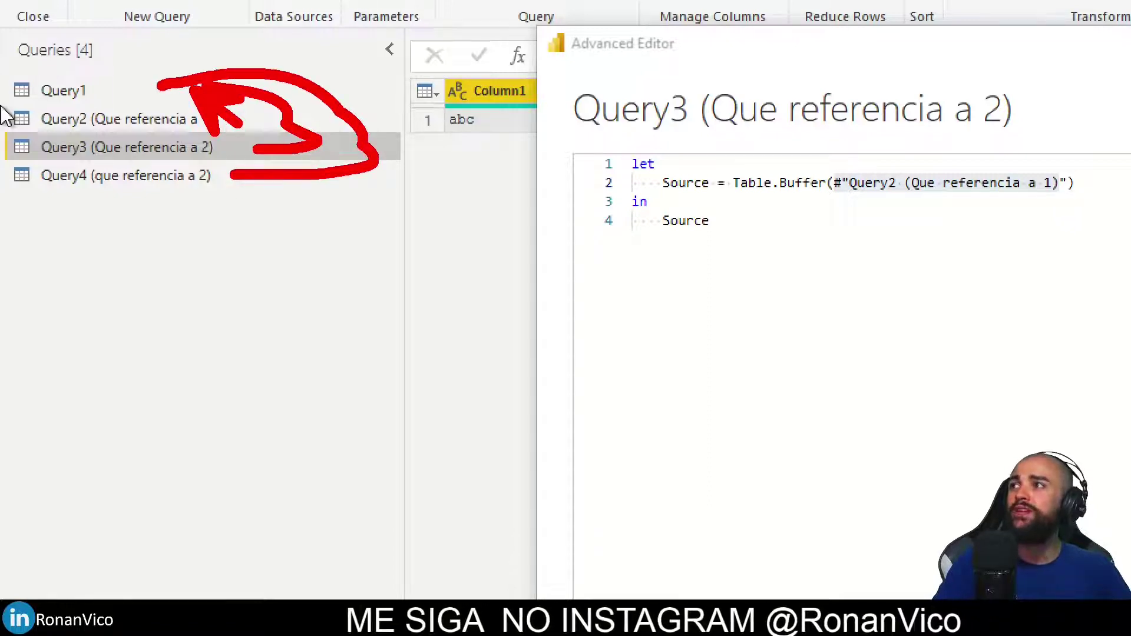
key(e)
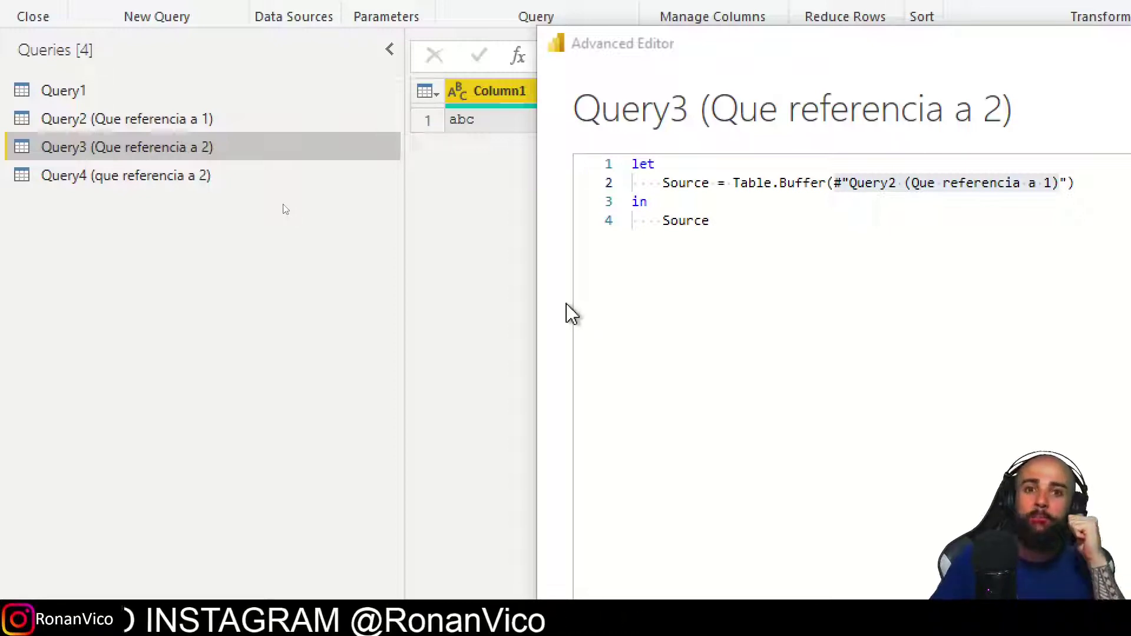
key(Escape)
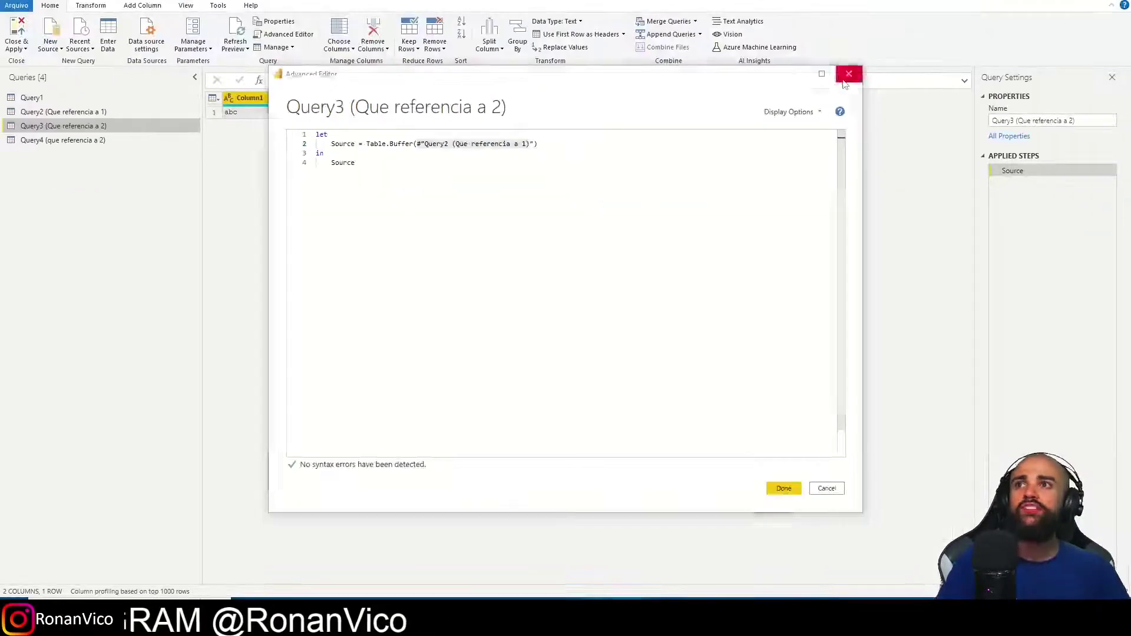
Close the Advanced Editor and display the Query Dependencies diagram from the View tab.
click(186, 6)
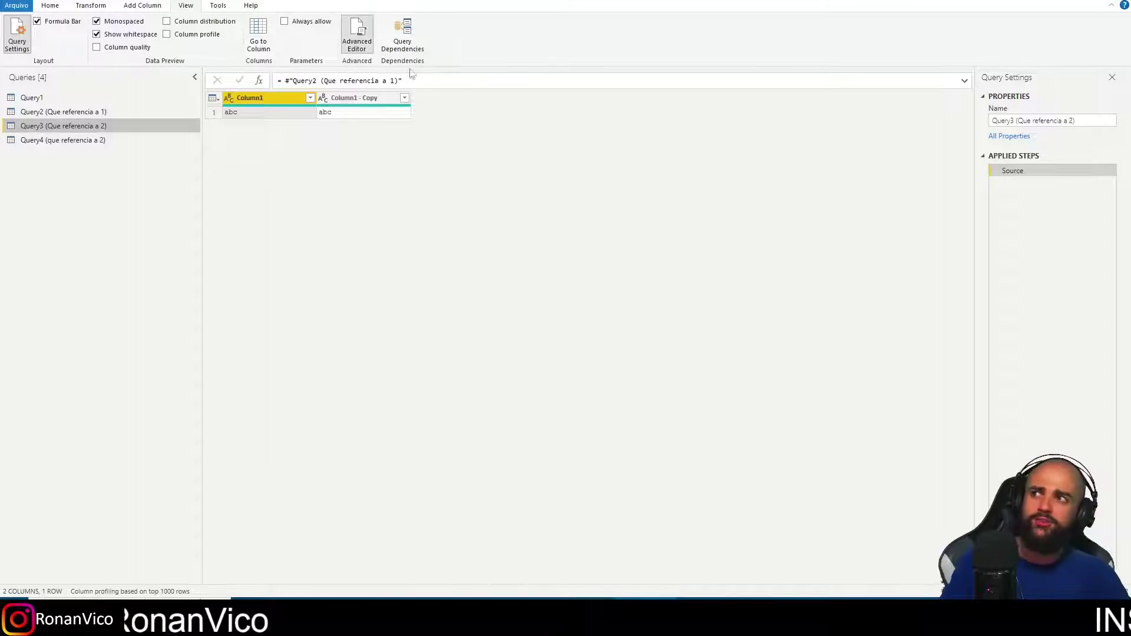
key(Escape)
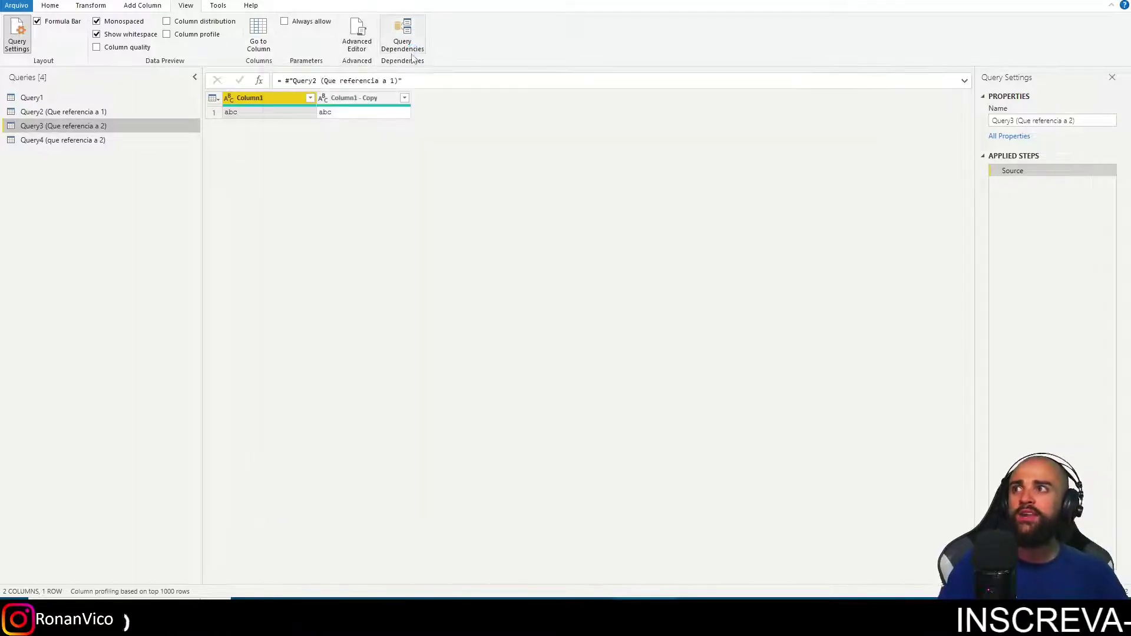
click(411, 52)
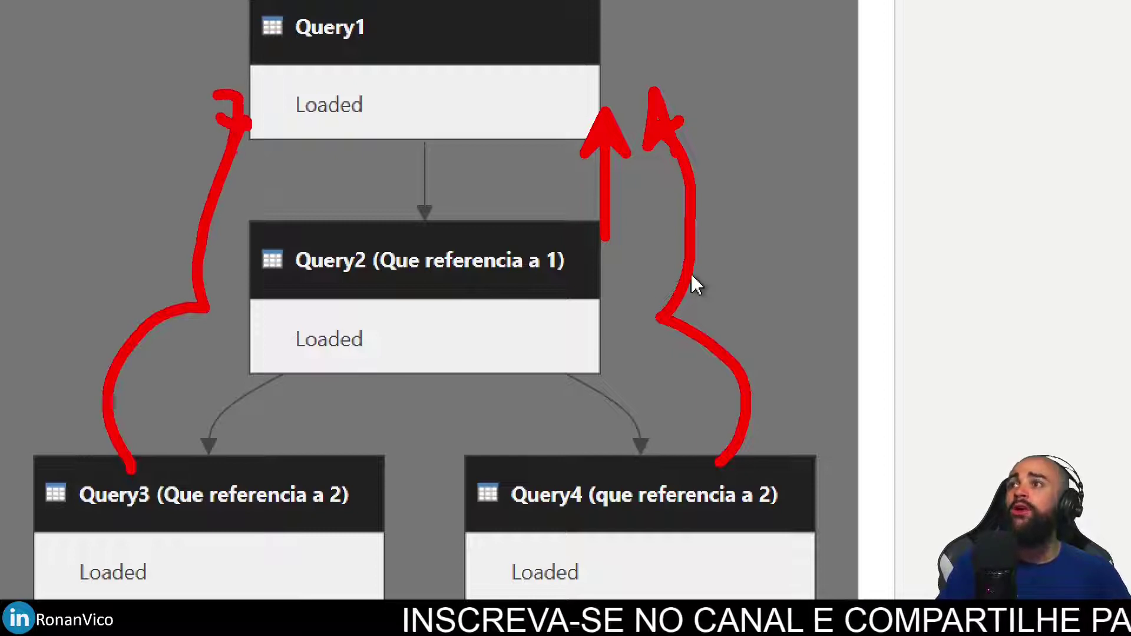
drag(807, 33, 635, 34)
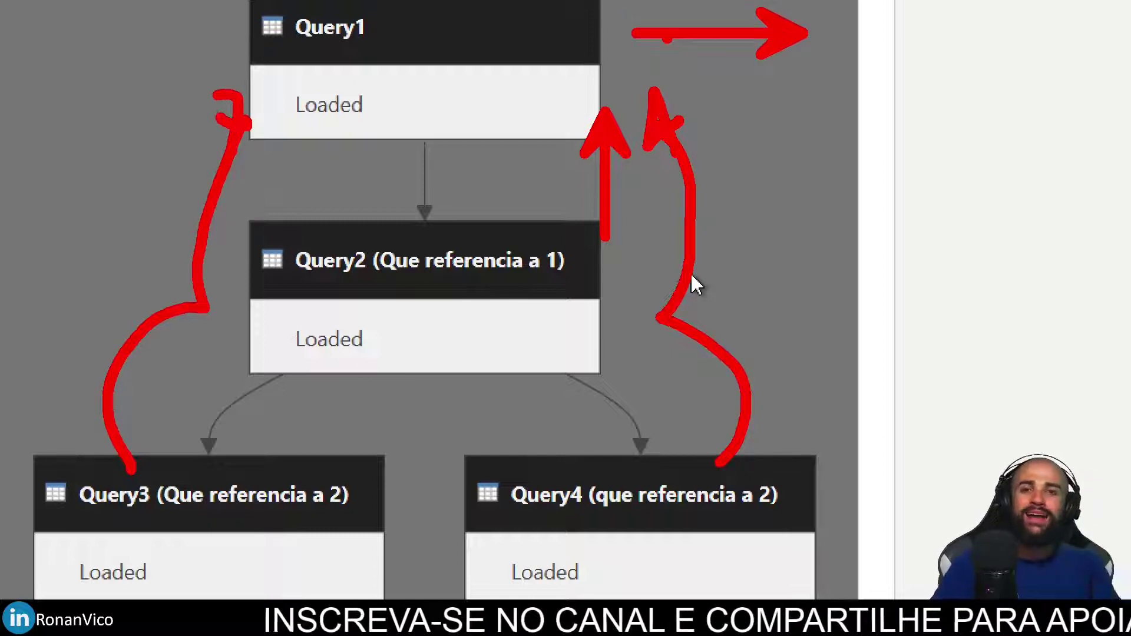
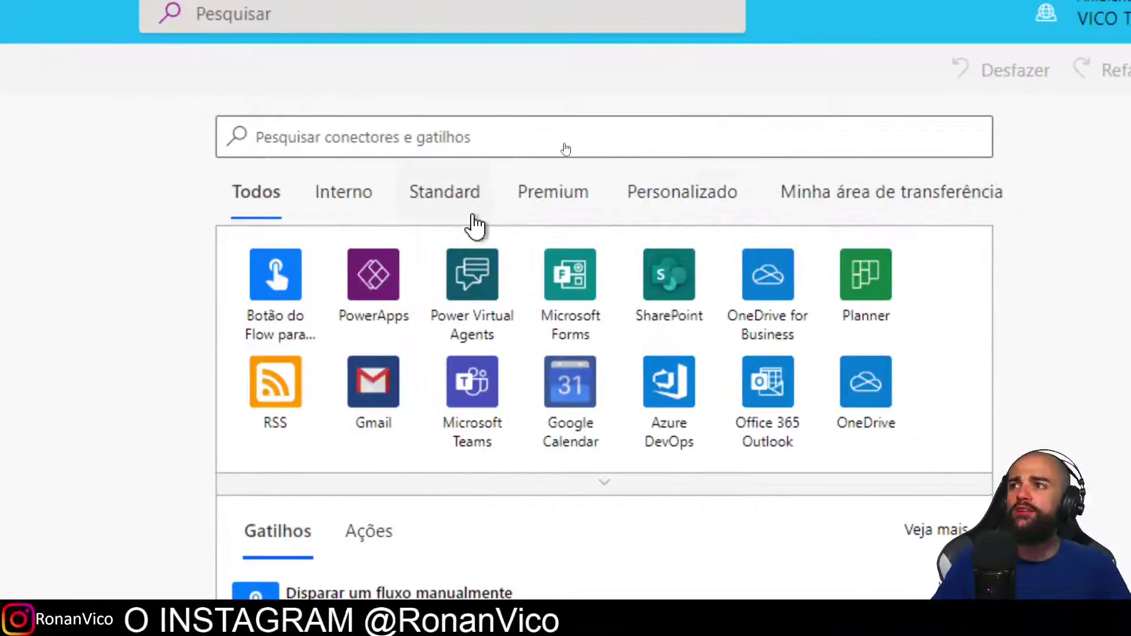
Search 'HTTP' and pick the Solicitação trigger 'Quando uma solicitação HTTP for recebida'.
click(562, 193)
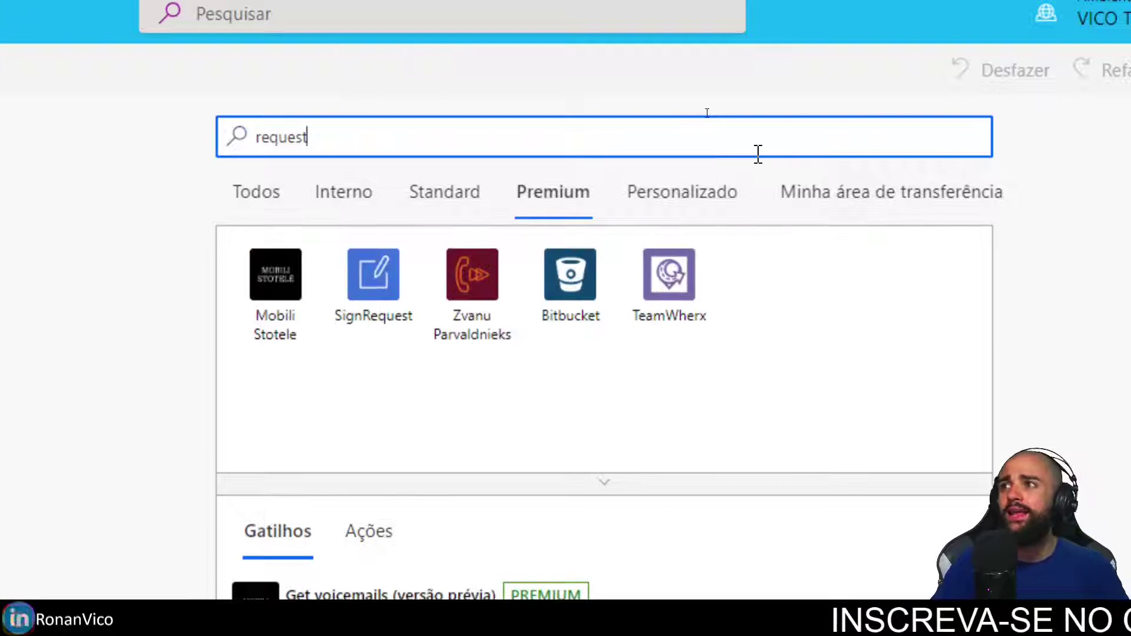
key(BackSpace)
key(BackSpace)
key(BackSpace)
key(BackSpace)
key(BackSpace)
key(BackSpace)
key(BackSpace)
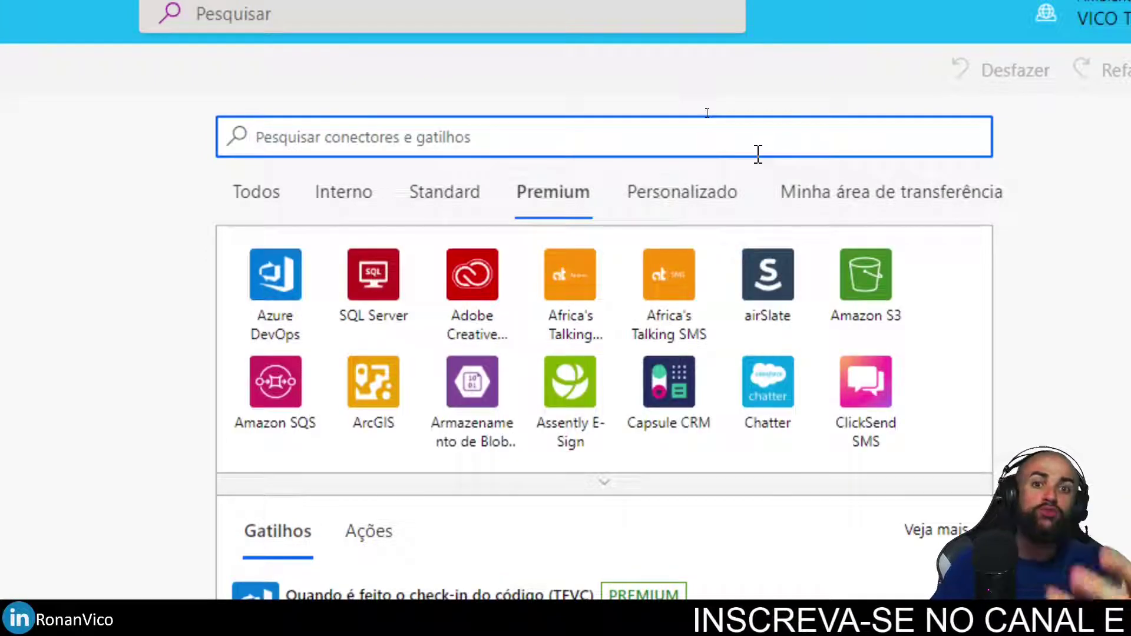
text(HTTP)
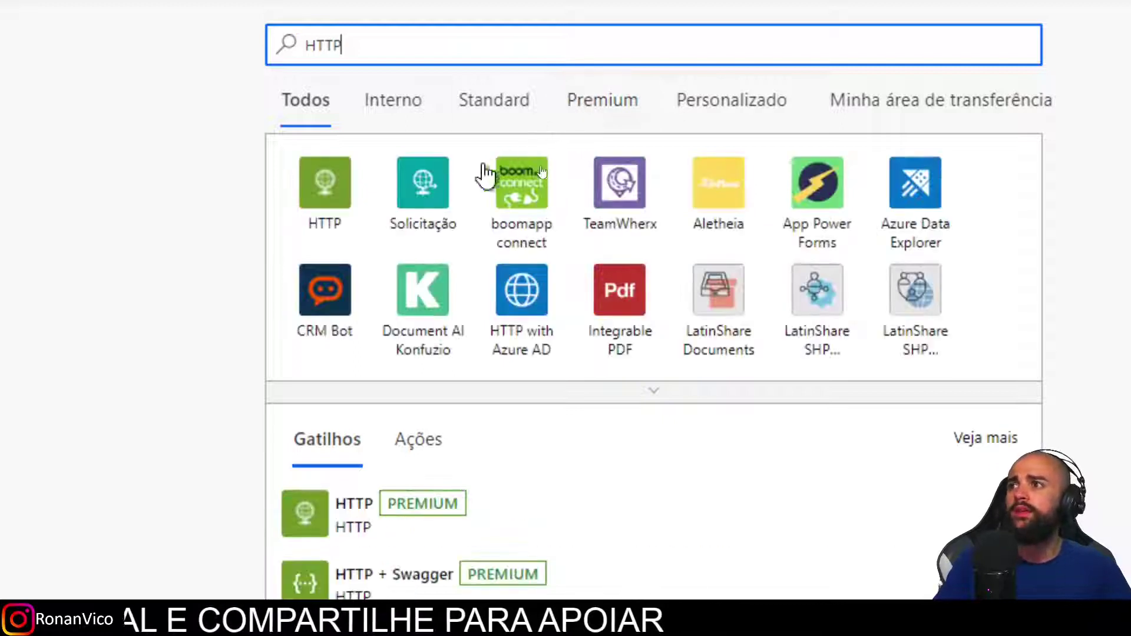
click(439, 180)
click(508, 180)
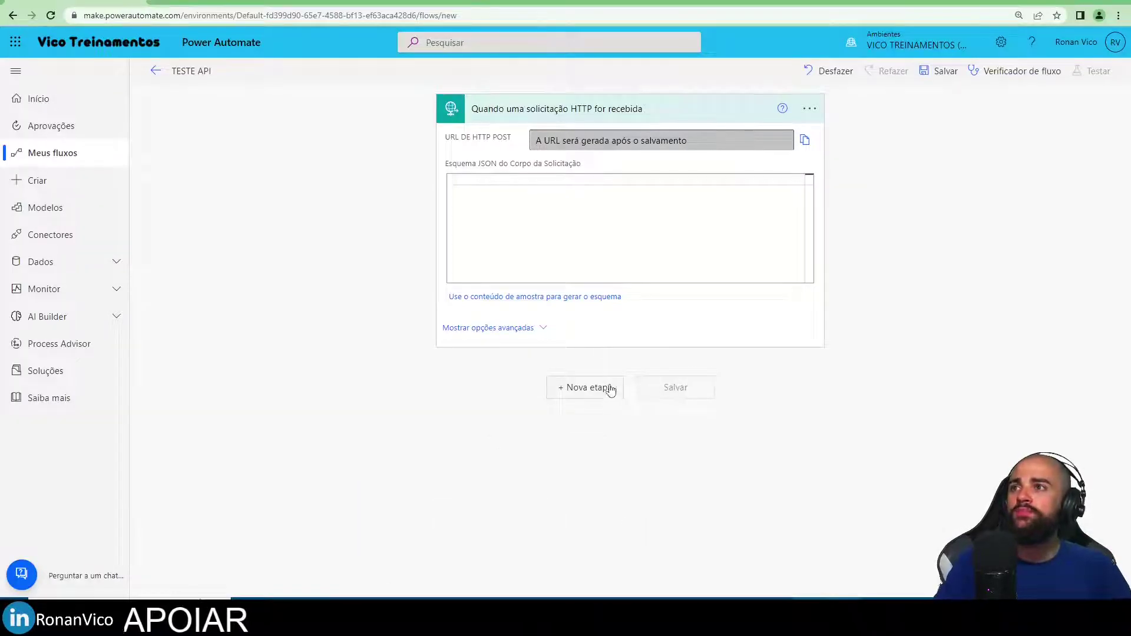
Add a Compor step with 'abc' as its input after the trigger and save the flow.
click(613, 393)
click(550, 199)
text(compor)
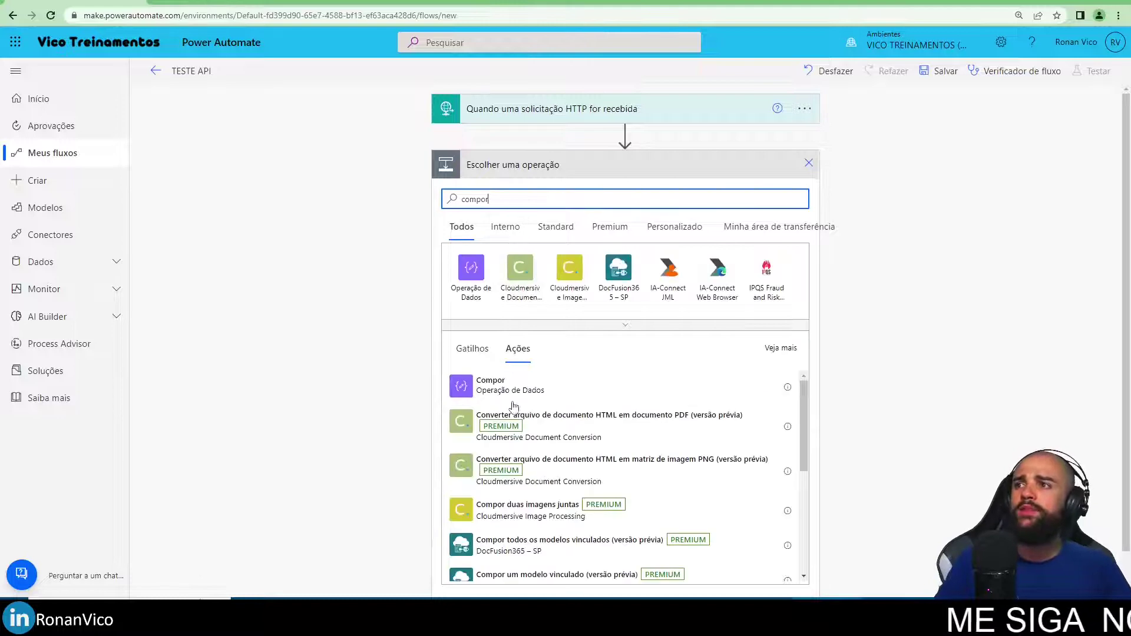
click(505, 389)
click(592, 197)
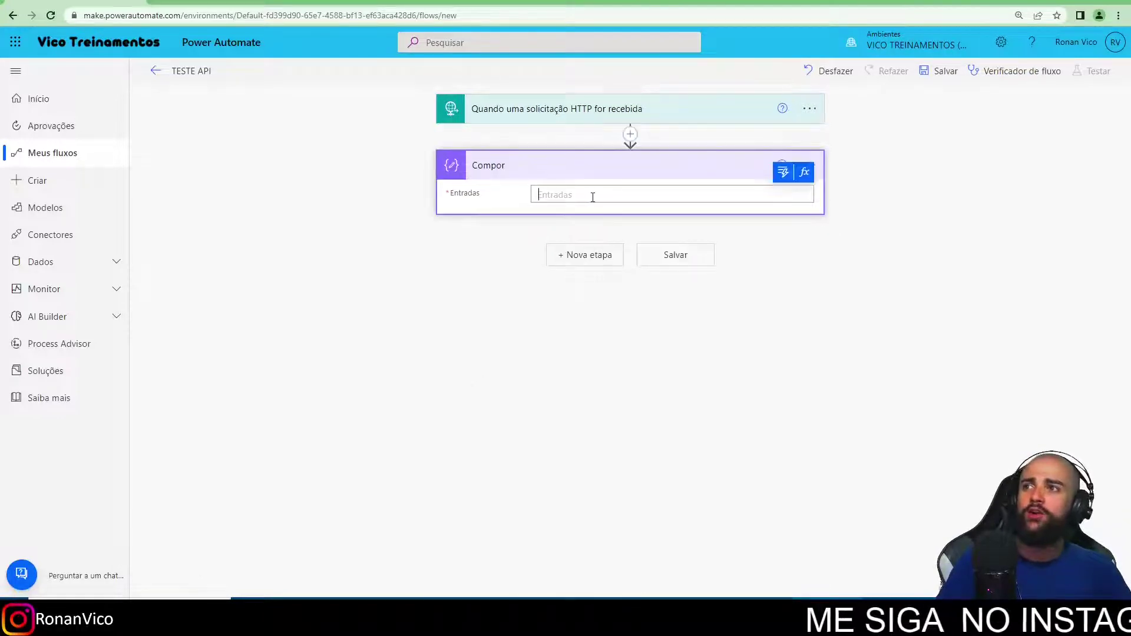
text(abc)
click(659, 255)
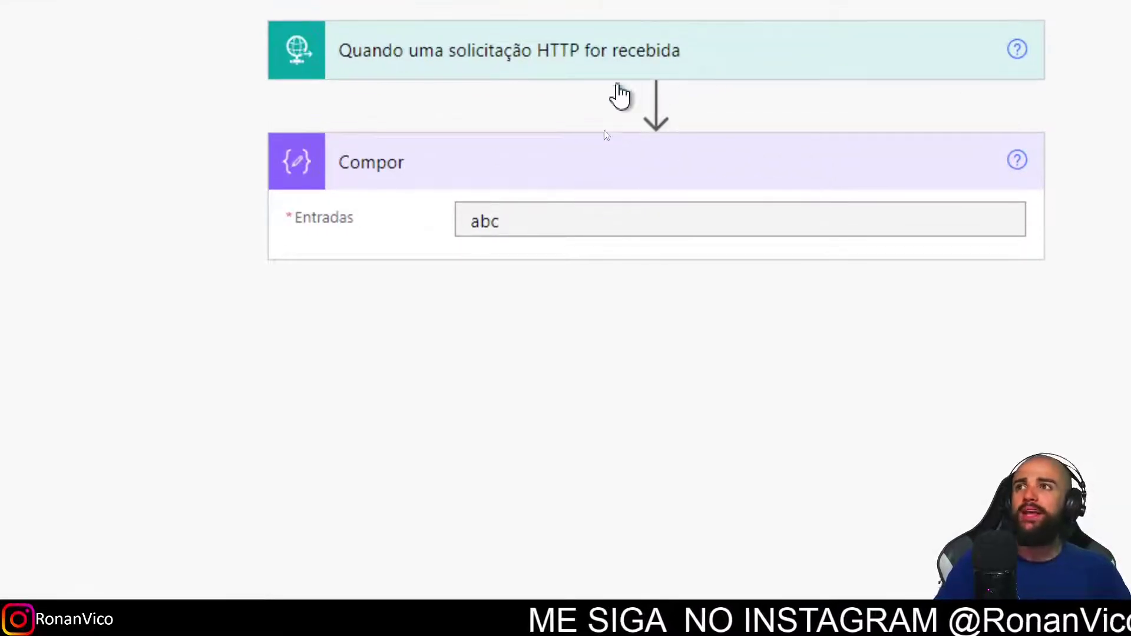
Set the HTTP trigger's method to GET in its advanced options.
click(642, 78)
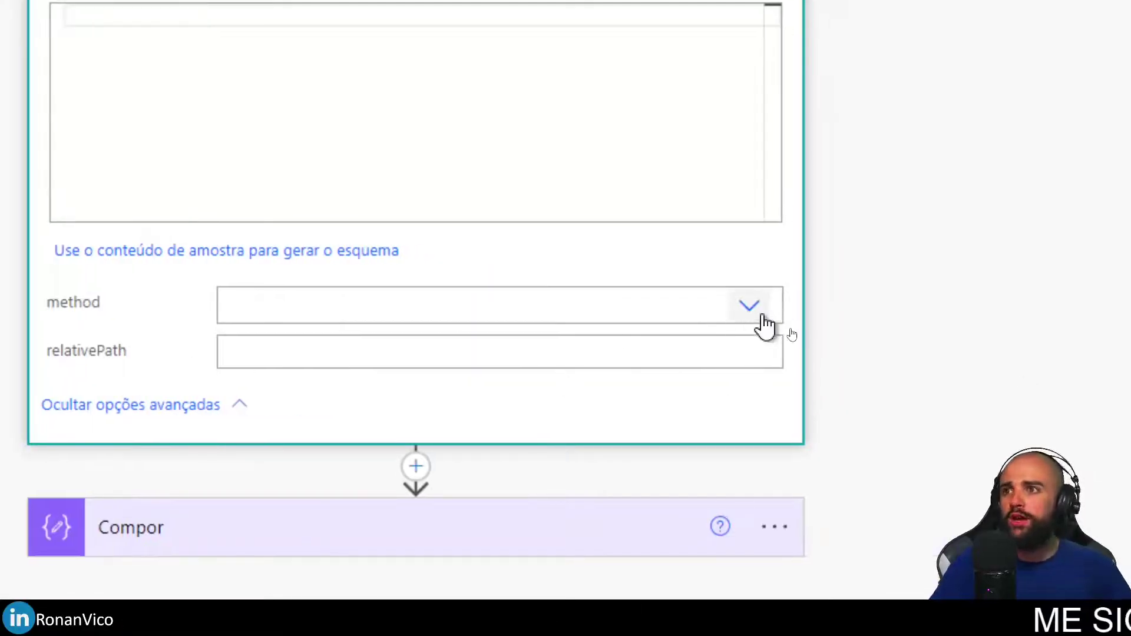
click(766, 318)
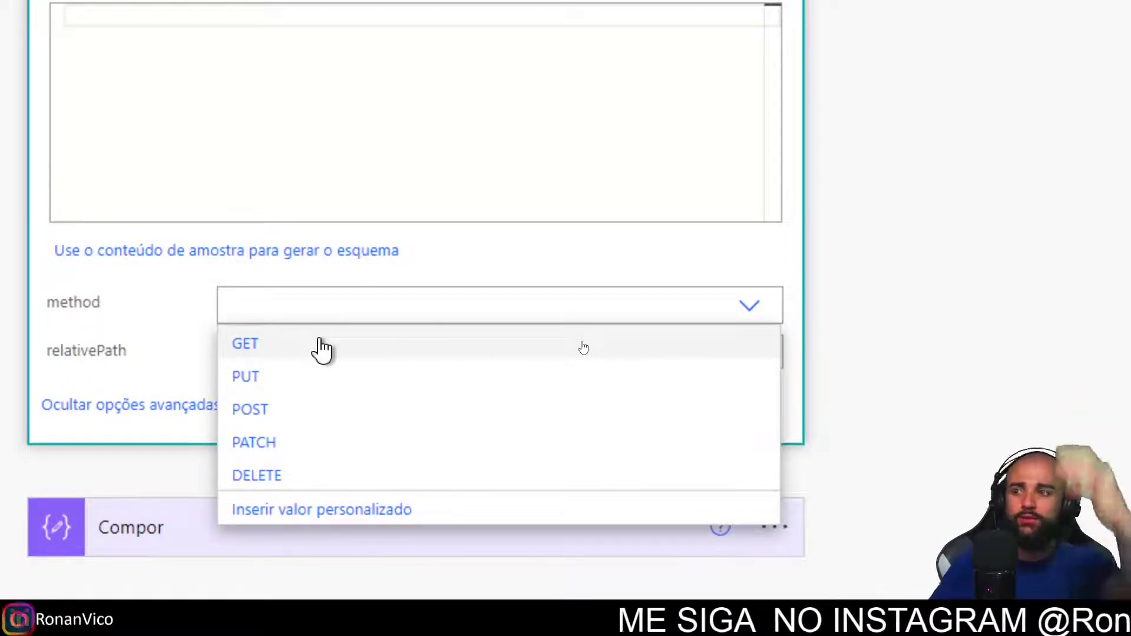
click(583, 349)
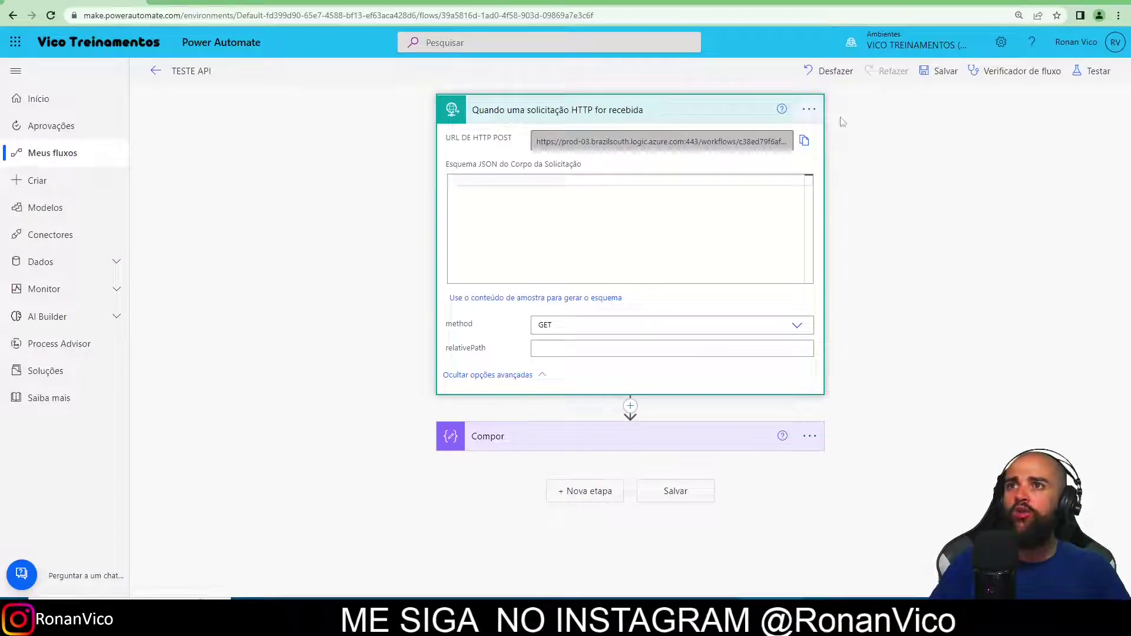
Save the flow and copy the trigger's generated HTTP GET URL.
click(780, 121)
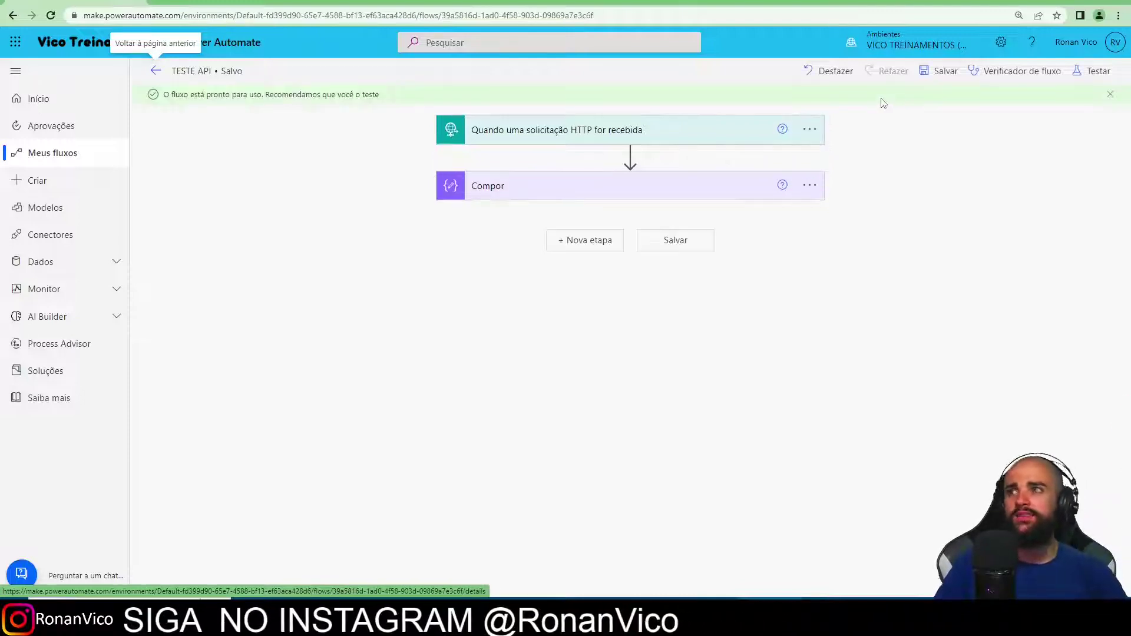
click(697, 135)
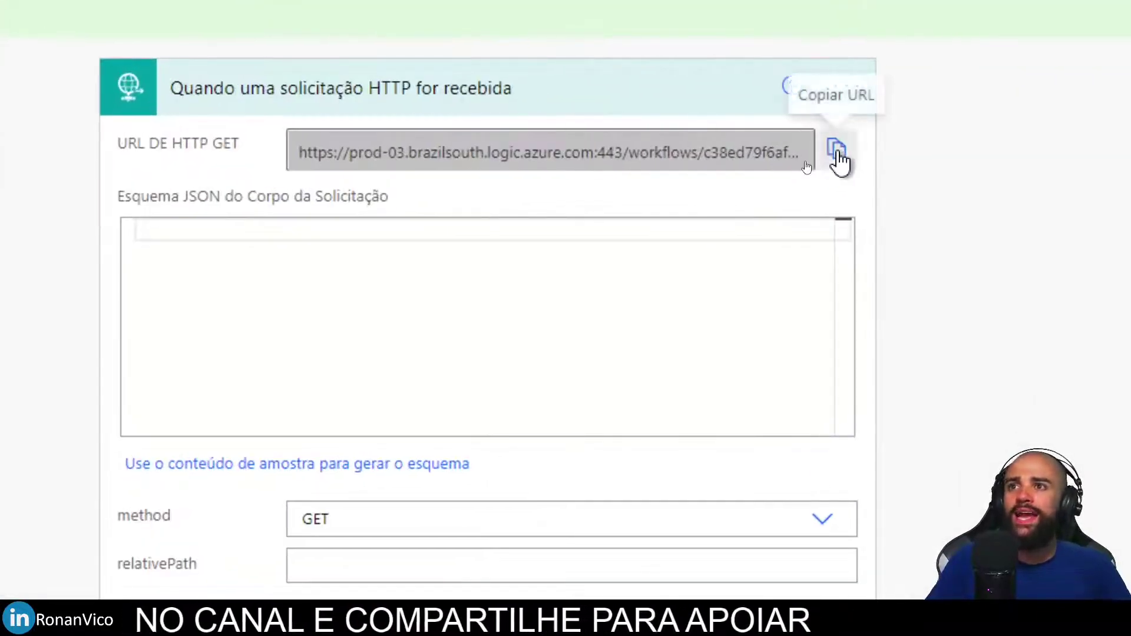
click(838, 149)
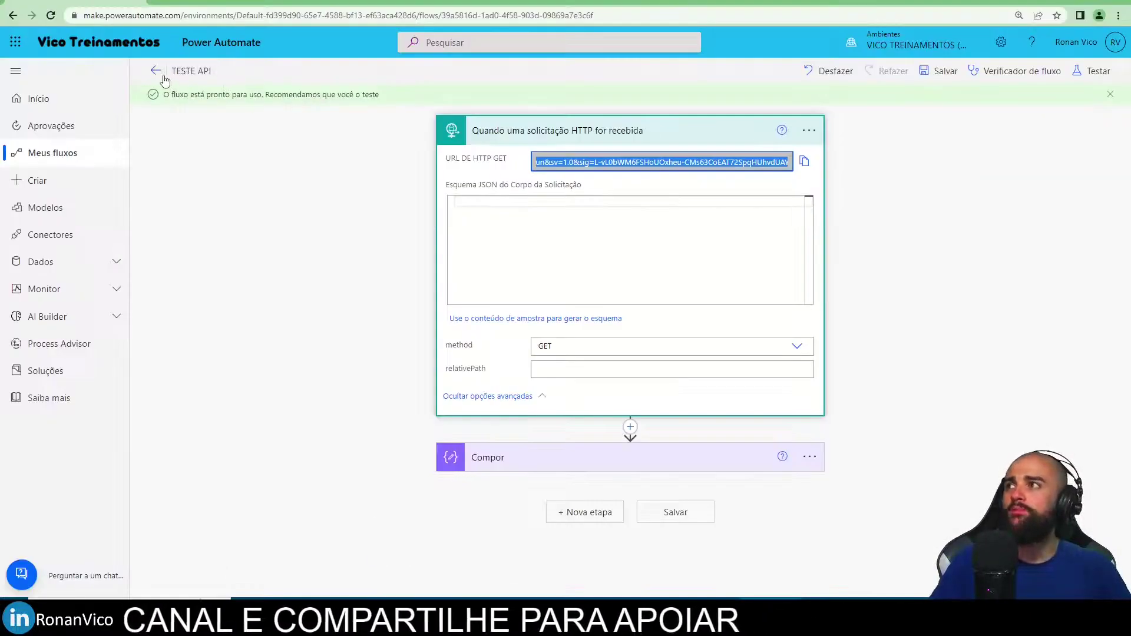
Return to the 'TESTE API' details page and load the copied URL in a private browser window.
click(156, 71)
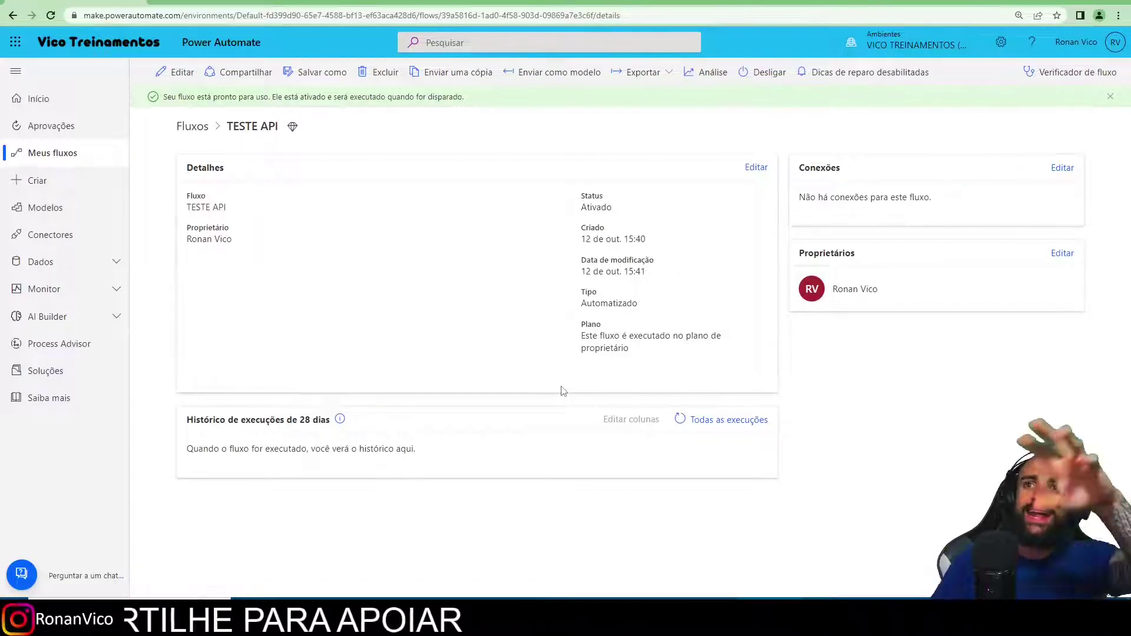
key(ctrl+shift+n)
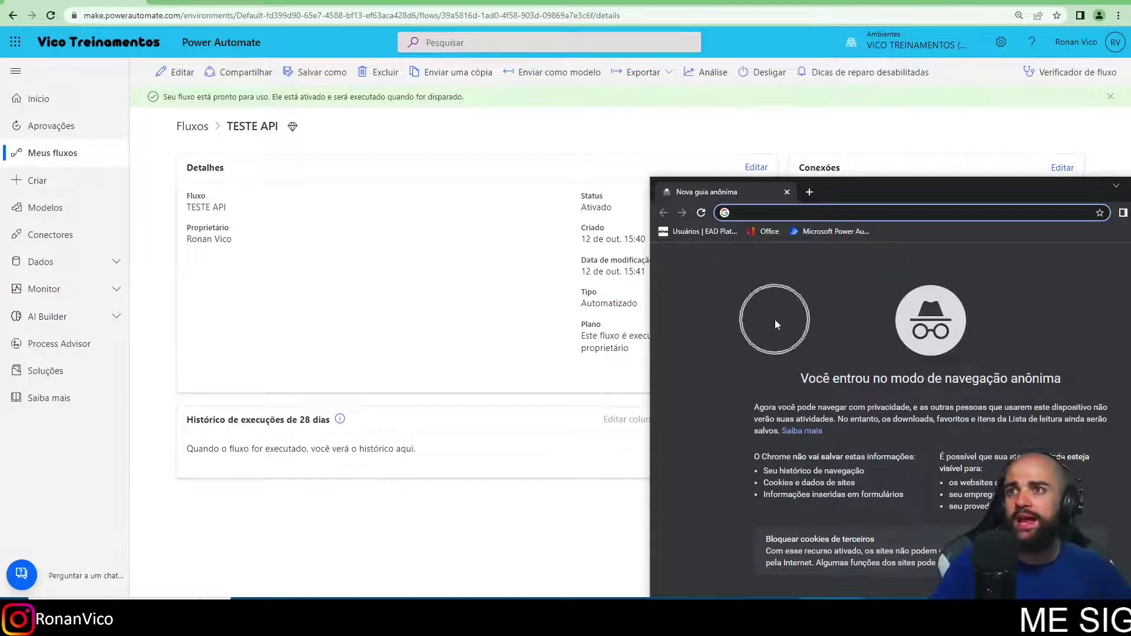
key(ctrl+v)
key(Return)
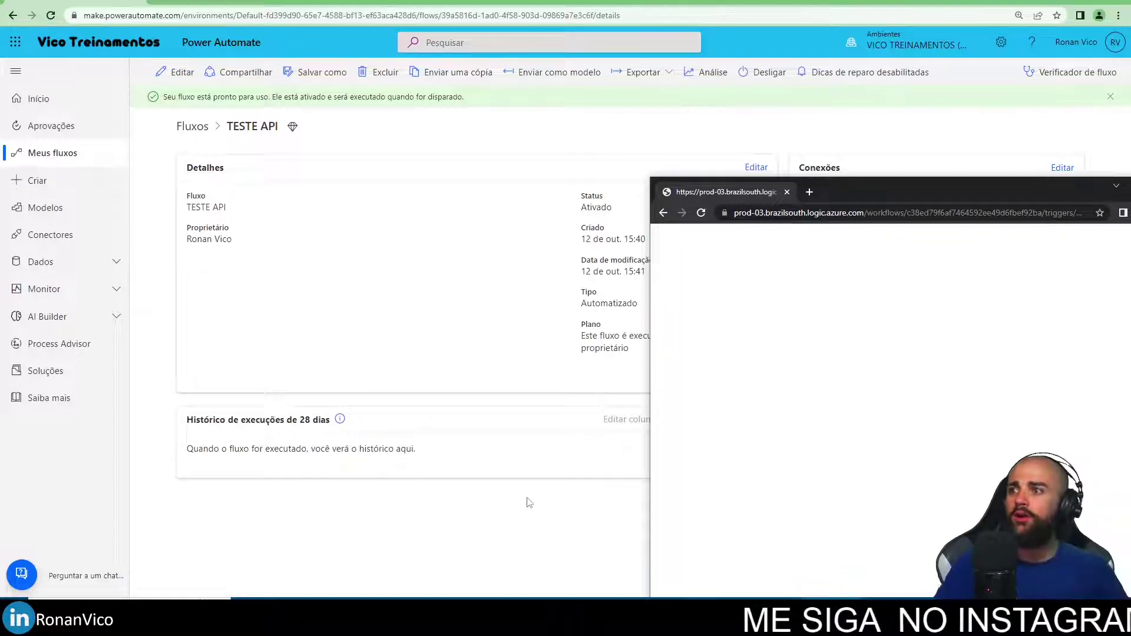
Check the run history shows a successful 15:42 run of 33 ms, then return to Power Query.
click(528, 499)
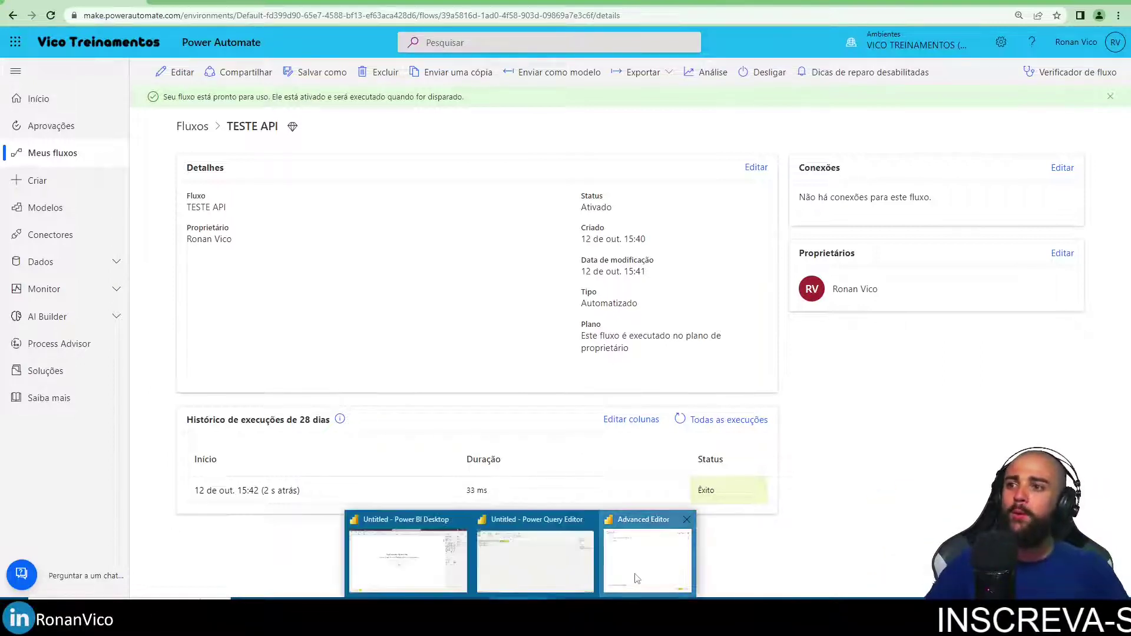
click(639, 562)
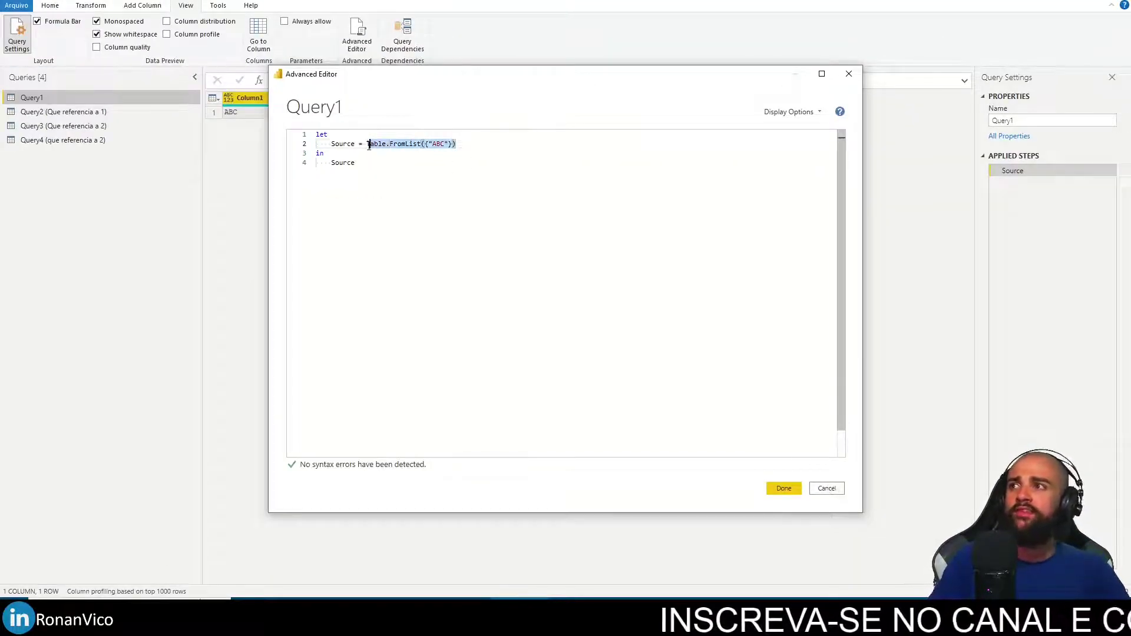
Close the Advanced Editor and add a new Web query from the Queries pane calling the flow's trigger URL.
click(784, 488)
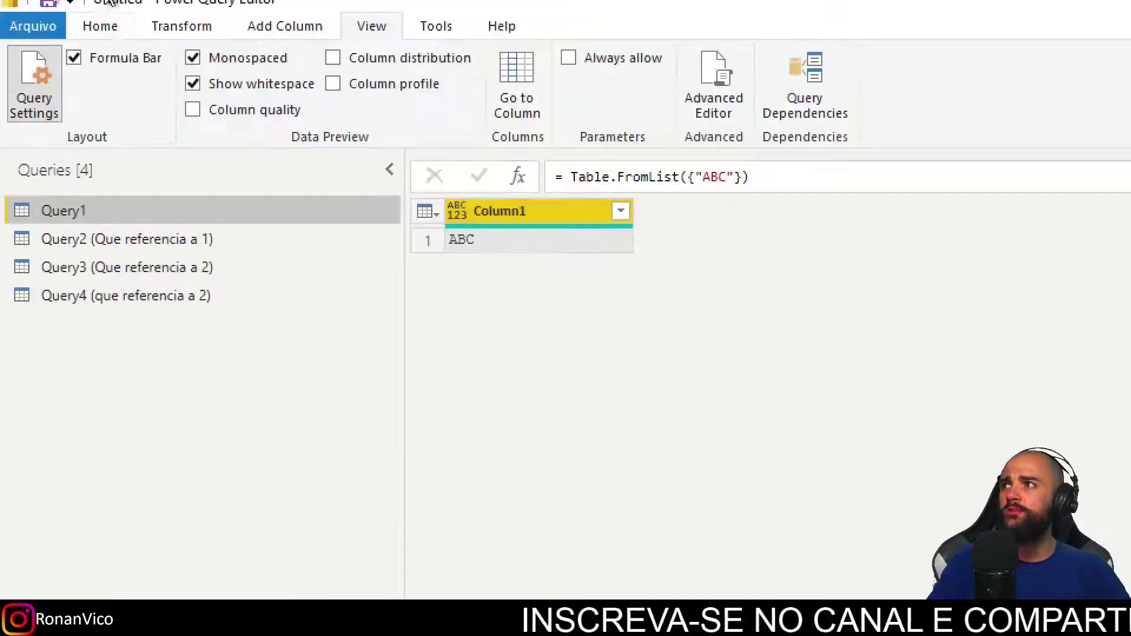
click(174, 28)
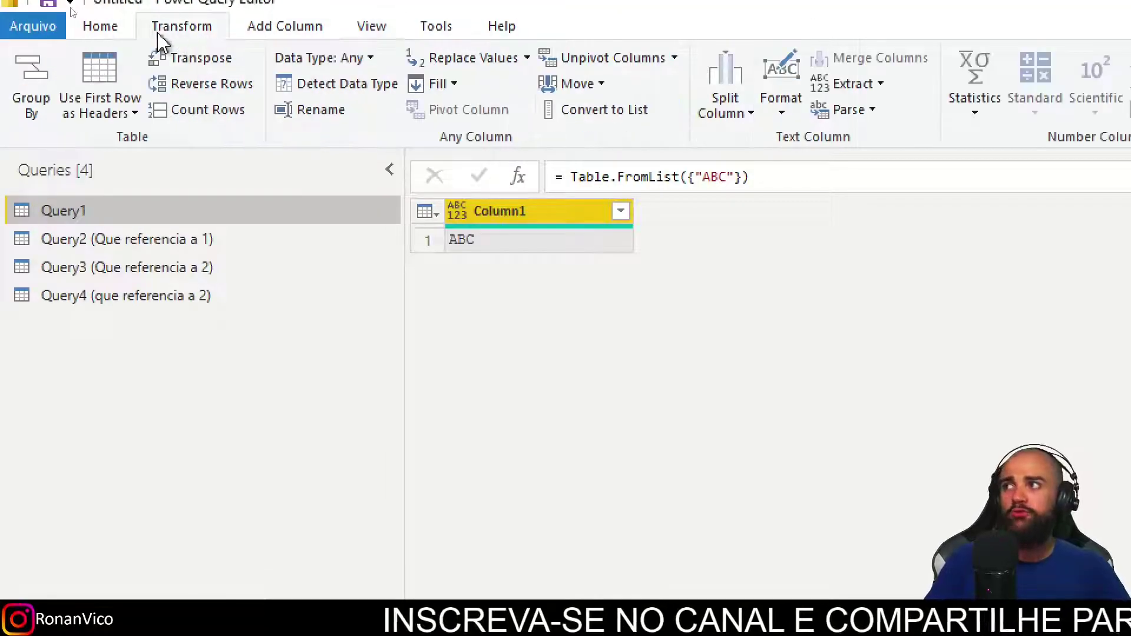
click(113, 27)
right_click(120, 336)
mouse_move(169, 380)
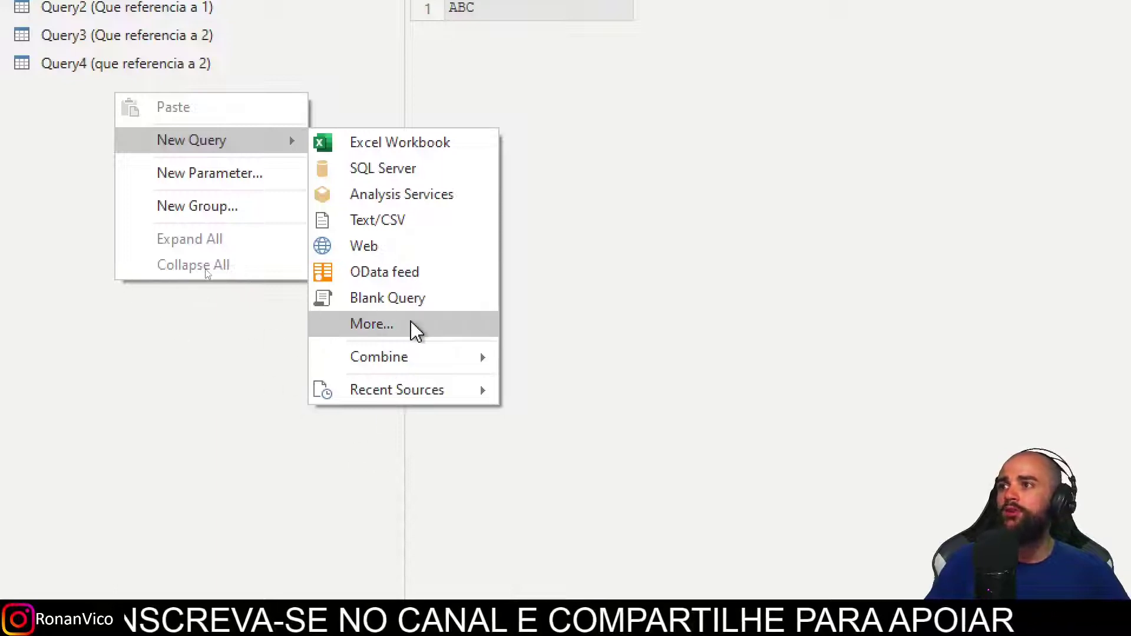
click(406, 255)
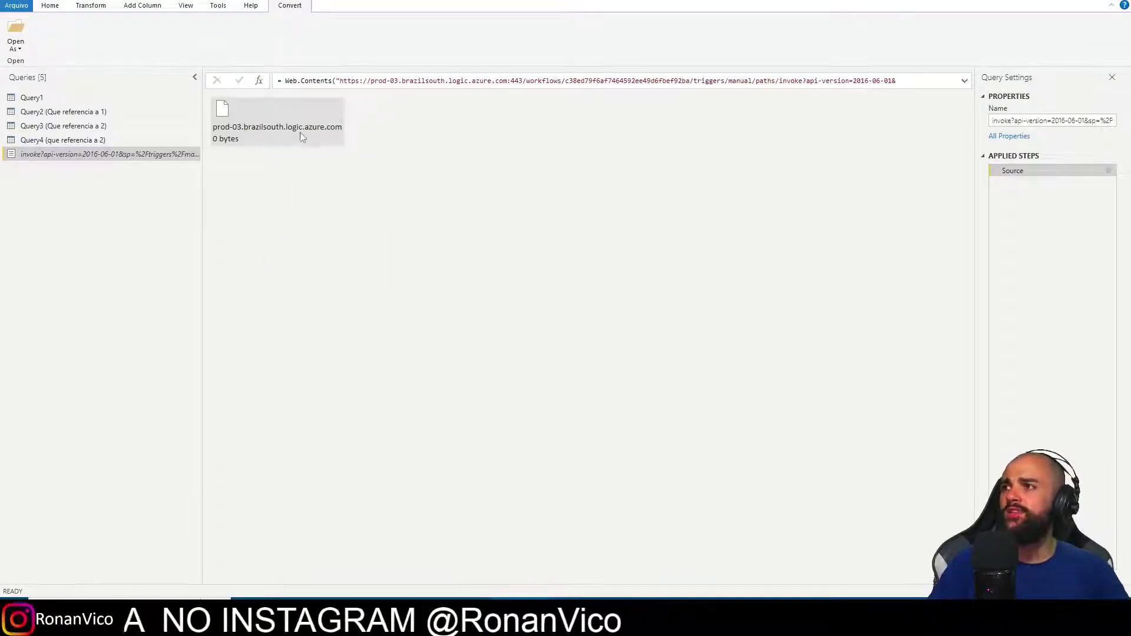
Open the downloaded binary as text lines and copy the new query's Source expression.
right_click(294, 122)
click(320, 164)
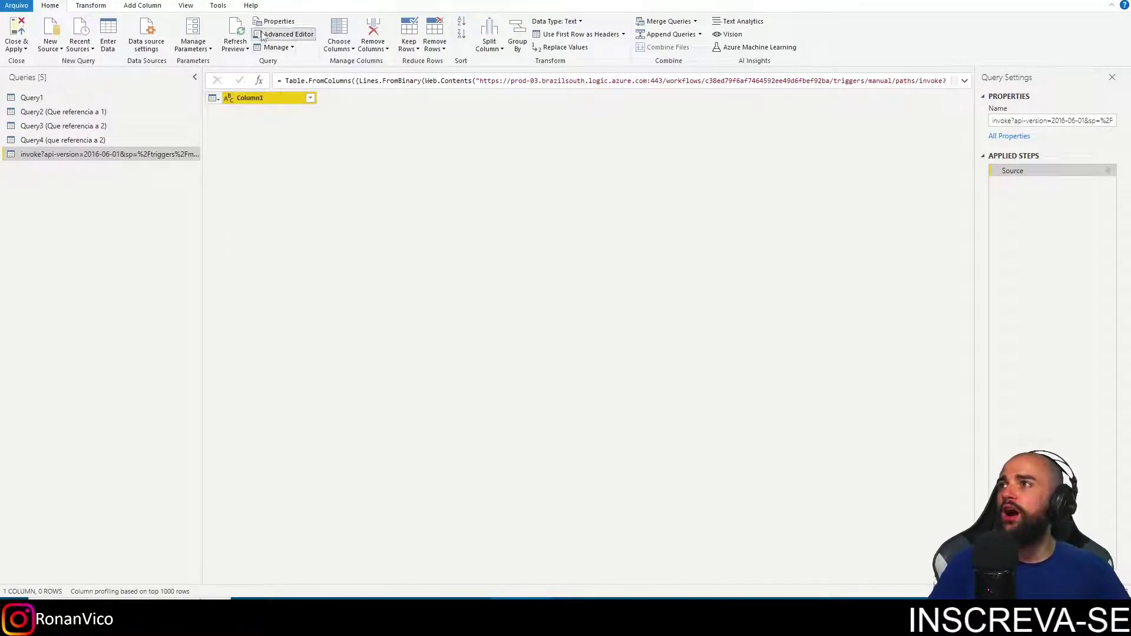
click(277, 34)
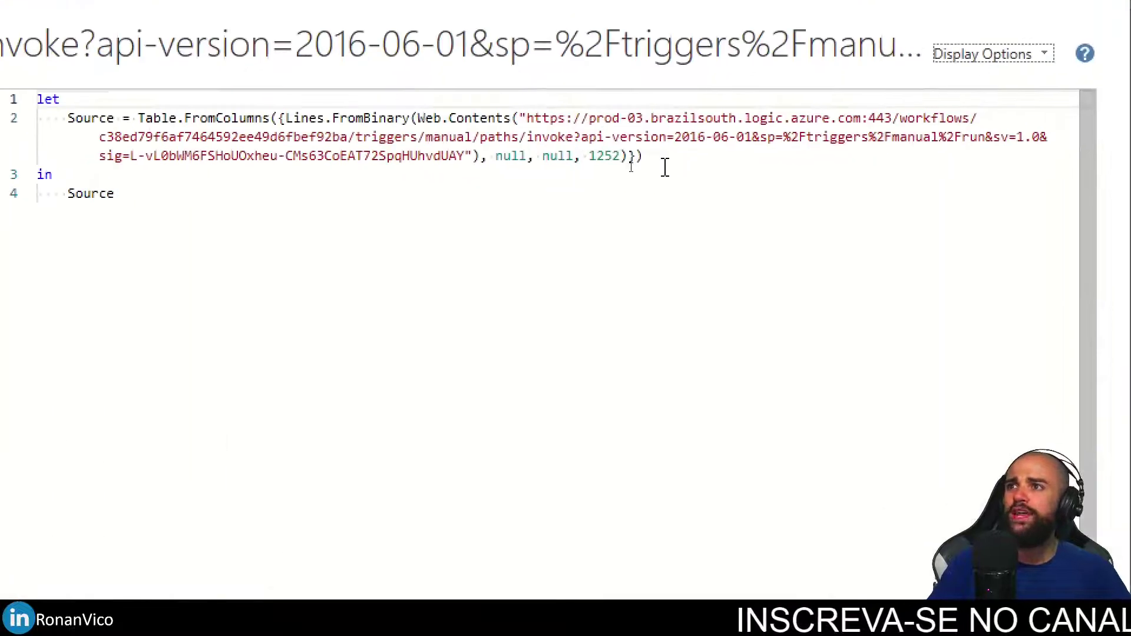
drag(622, 164, 282, 160)
drag(534, 137, 535, 118)
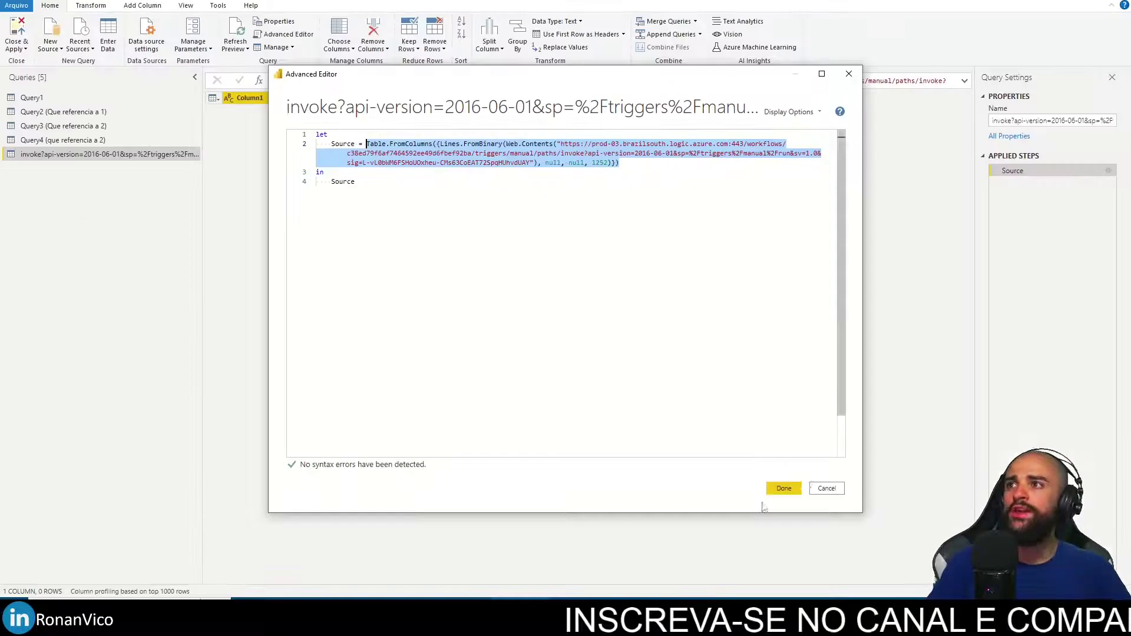
click(784, 488)
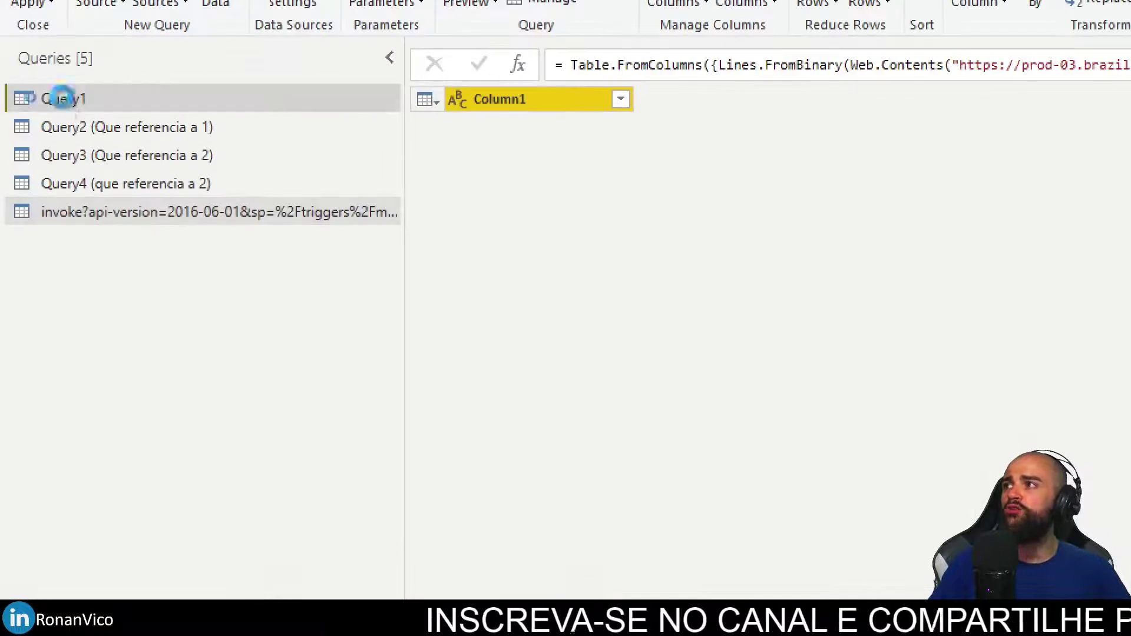
Replace Query1's Source with the pasted Table.FromColumns web call in the Advanced Editor.
click(55, 96)
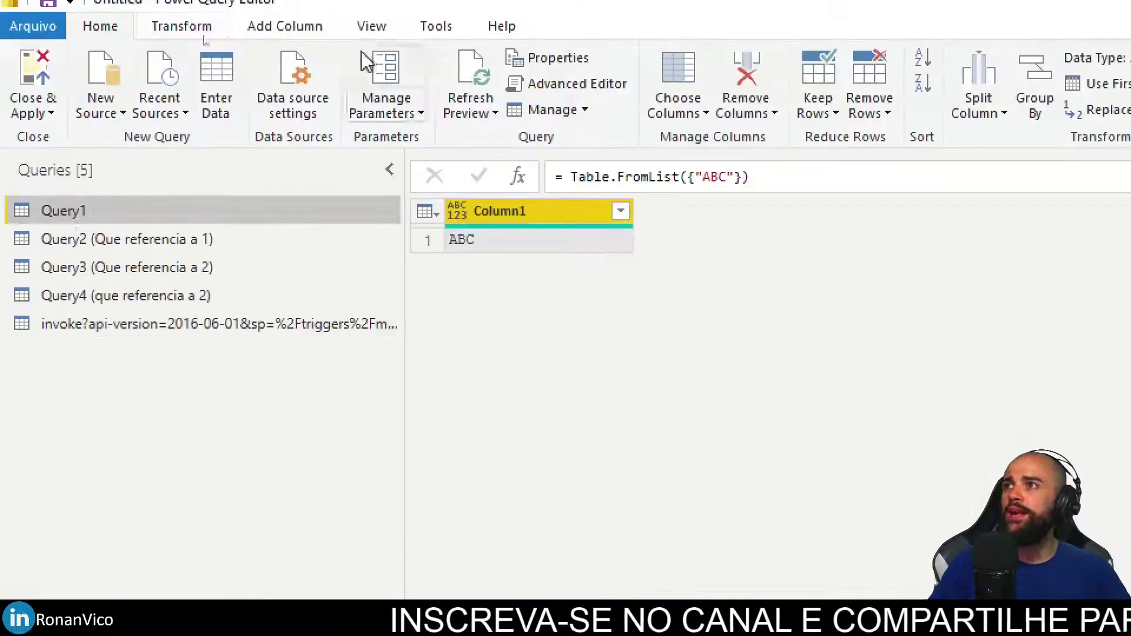
click(583, 86)
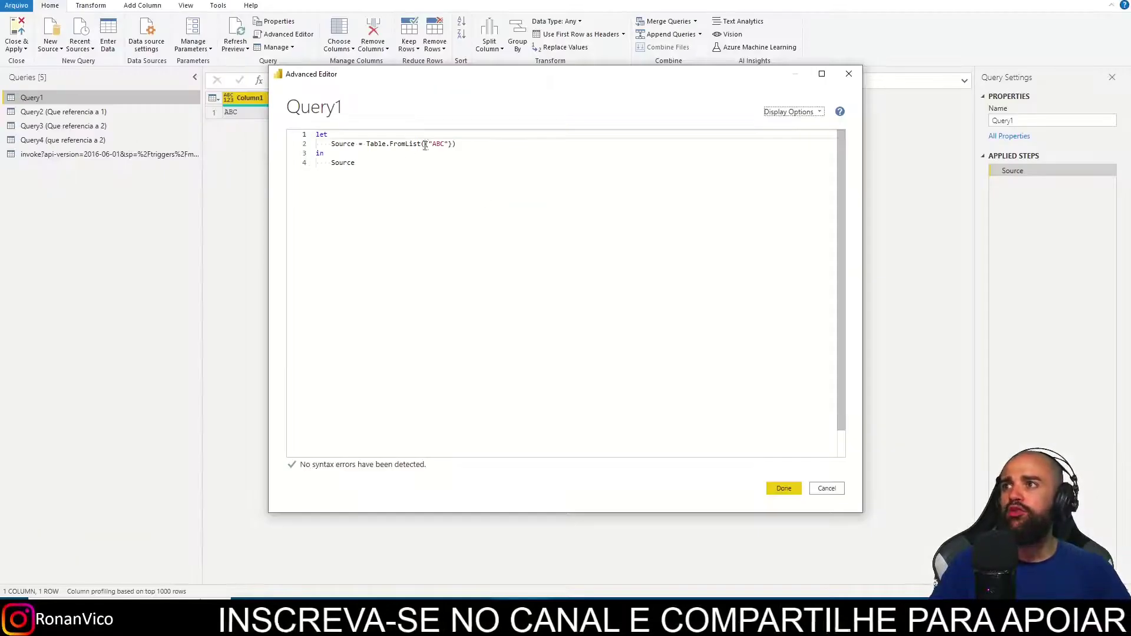
click(466, 146)
text(,)
key(Return)
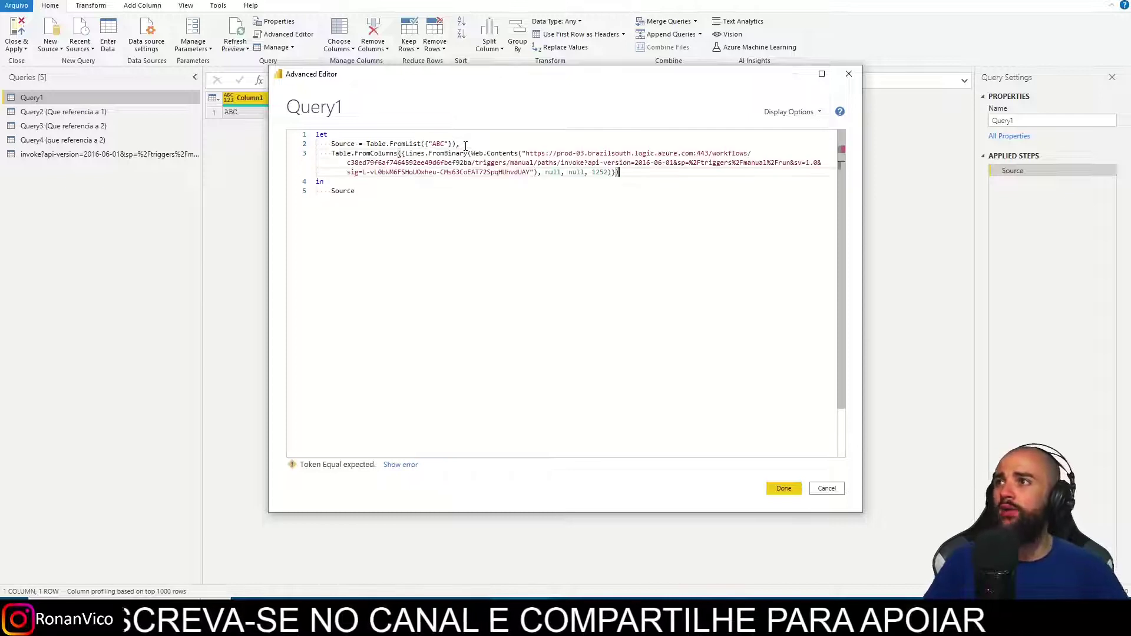
drag(619, 172, 339, 144)
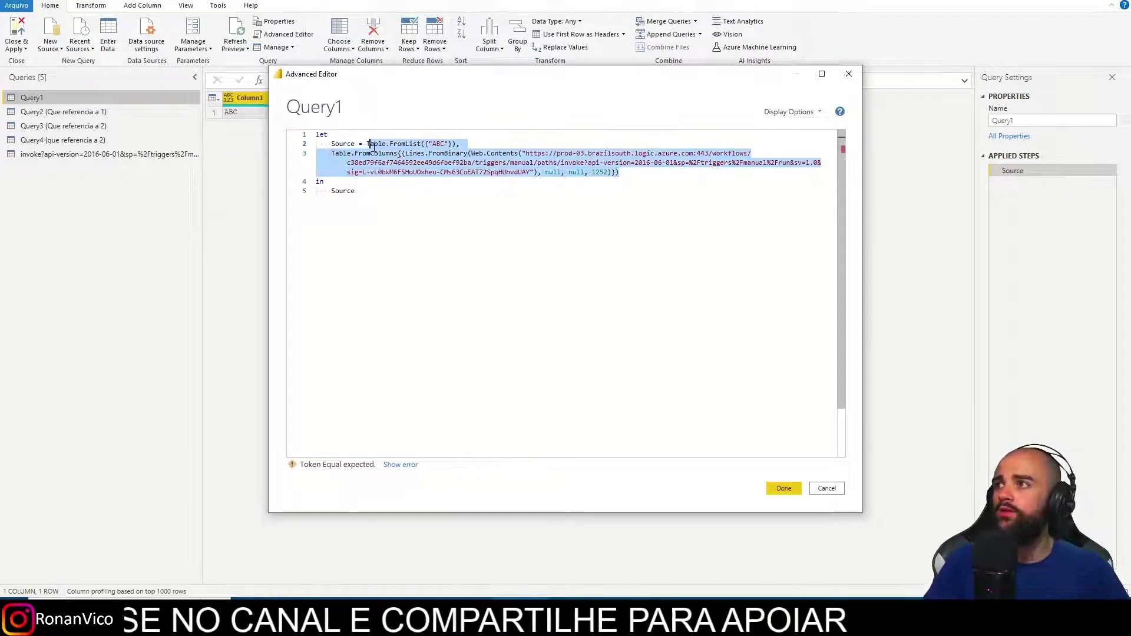
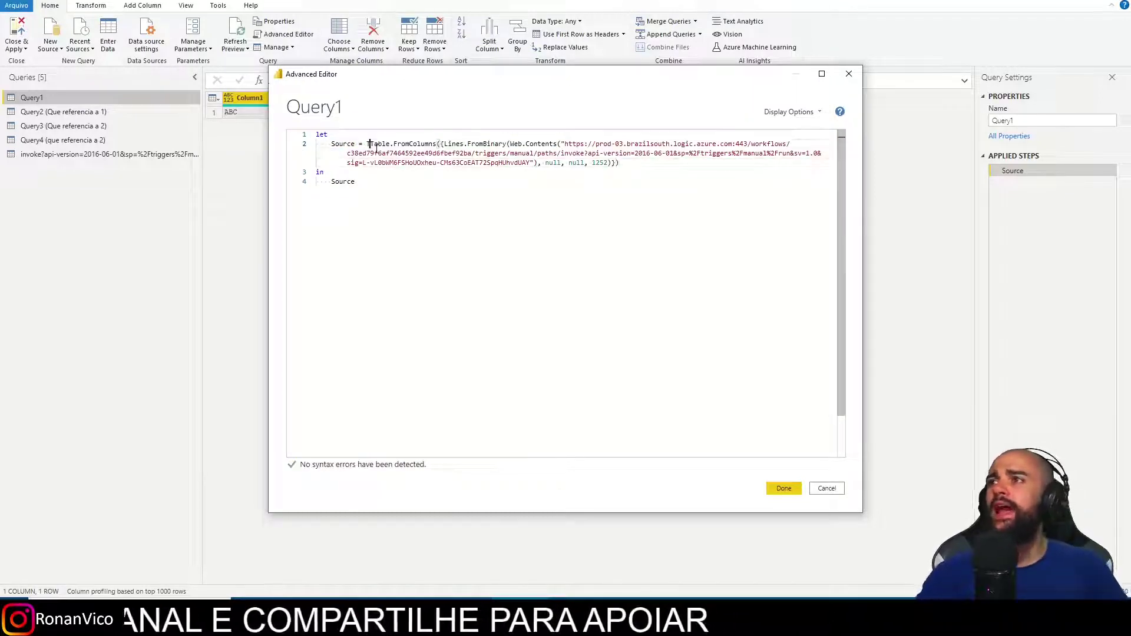
click(782, 489)
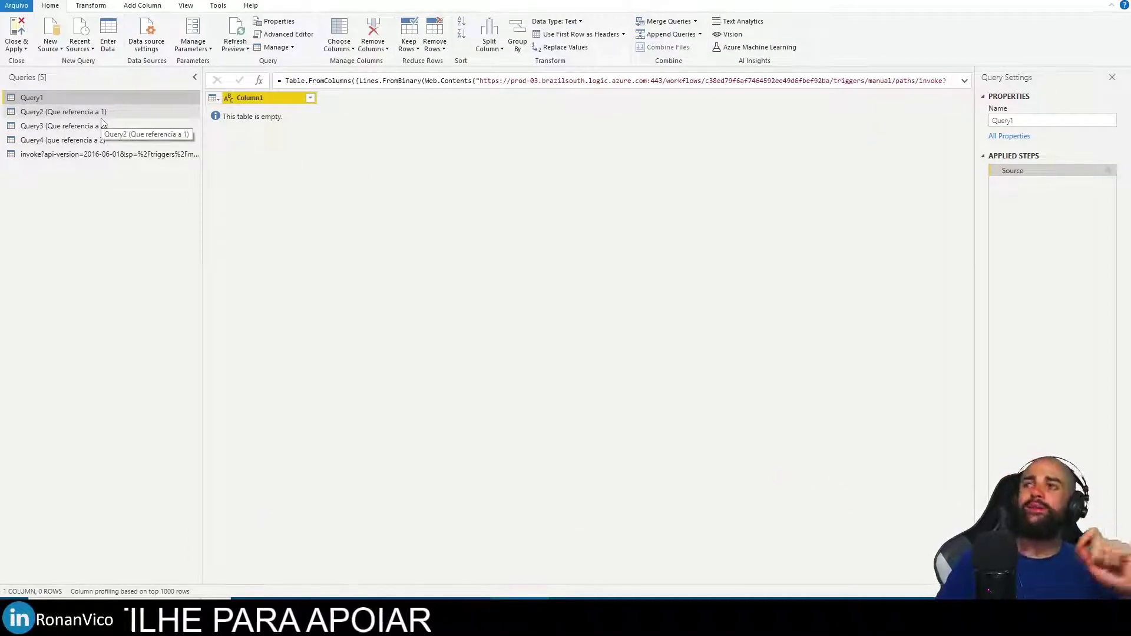
Delete the invoke query from the Queries pane.
click(73, 161)
right_click(45, 154)
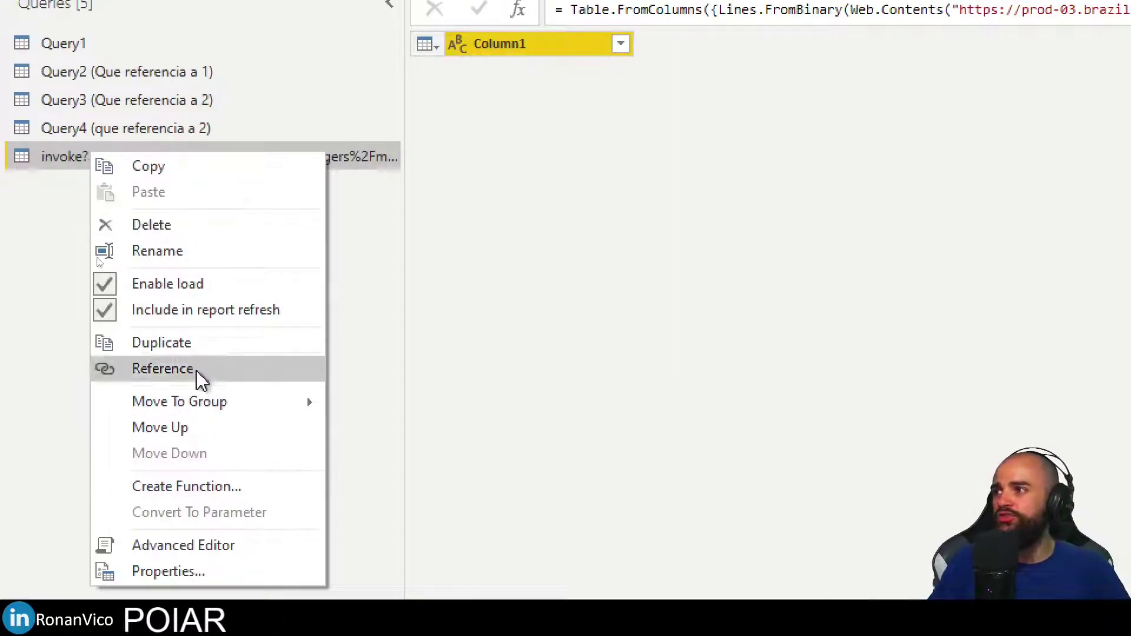
click(194, 227)
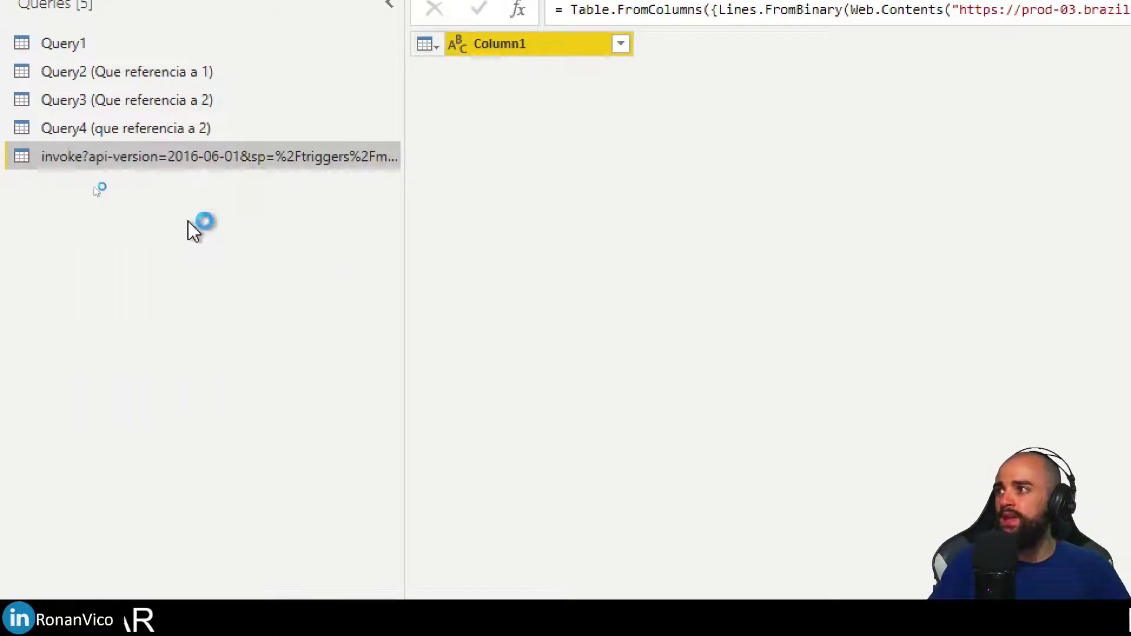
click(619, 324)
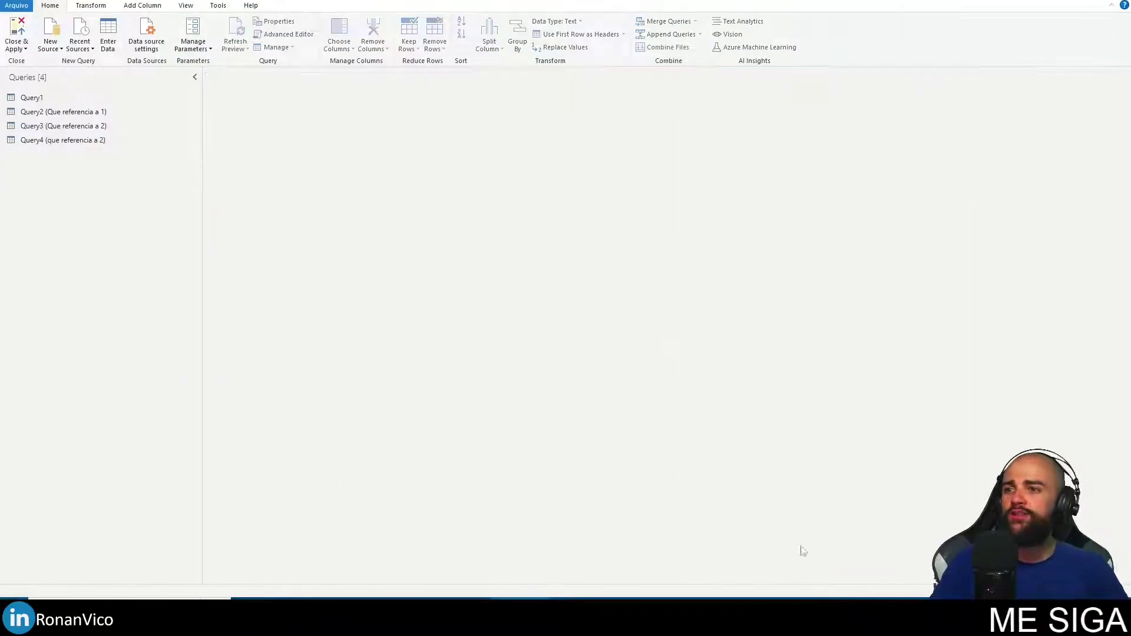
Reload the Power Automate run history to see the new 15:43 run of 59 ms.
key(alt+Tab)
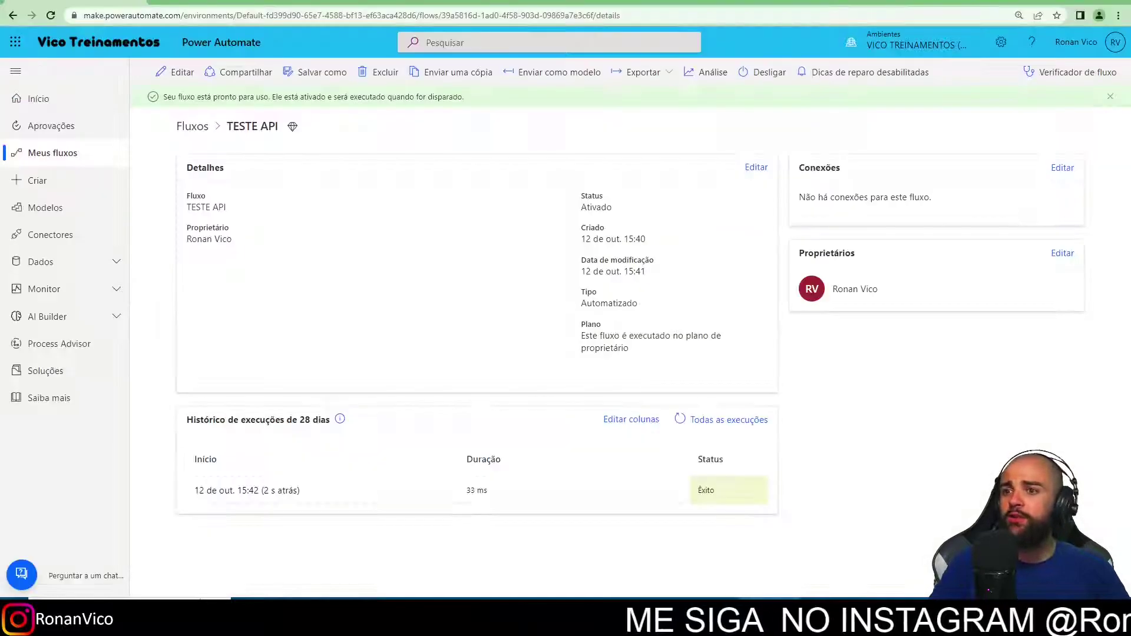
click(679, 420)
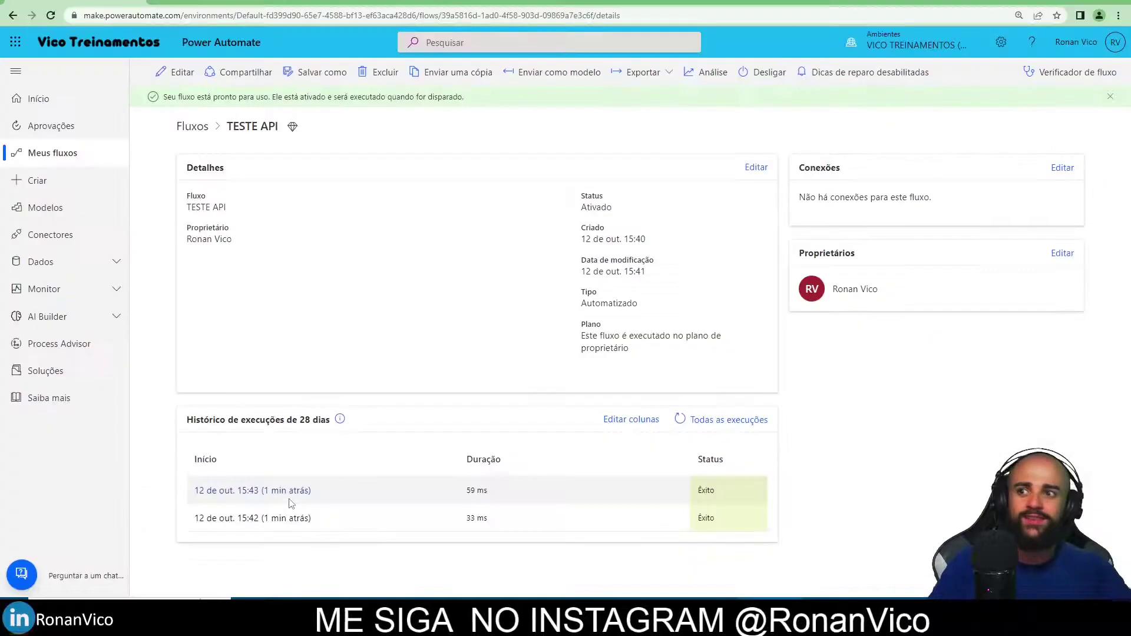
key(alt+Tab)
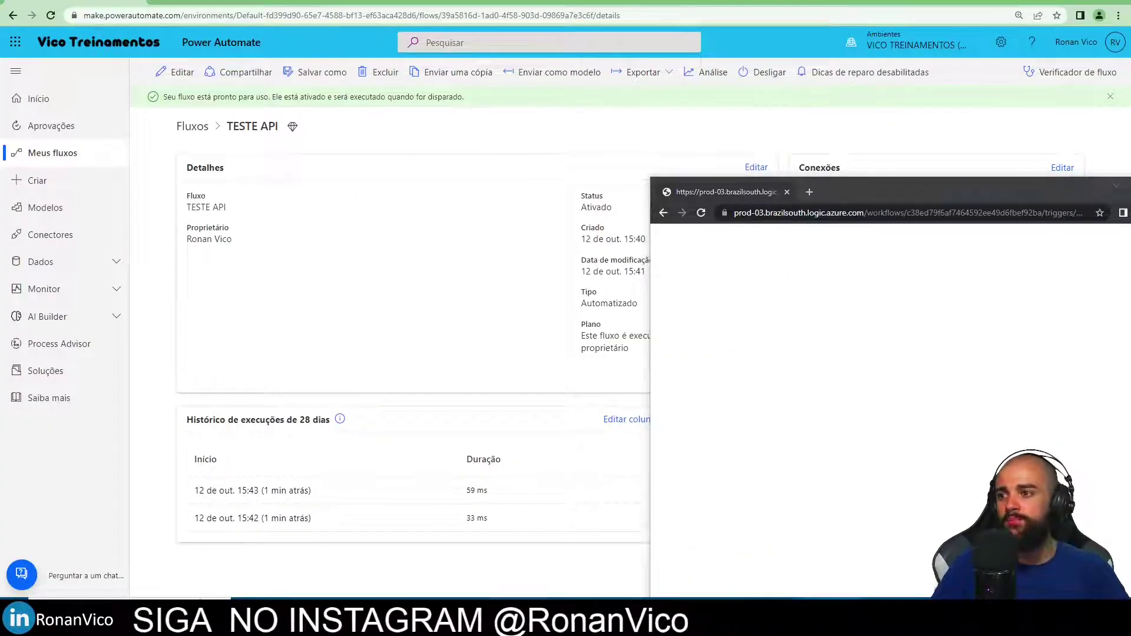
Select Query1 and run Refresh Preview > Refresh All.
key(alt+Tab)
right_click(37, 97)
click(36, 98)
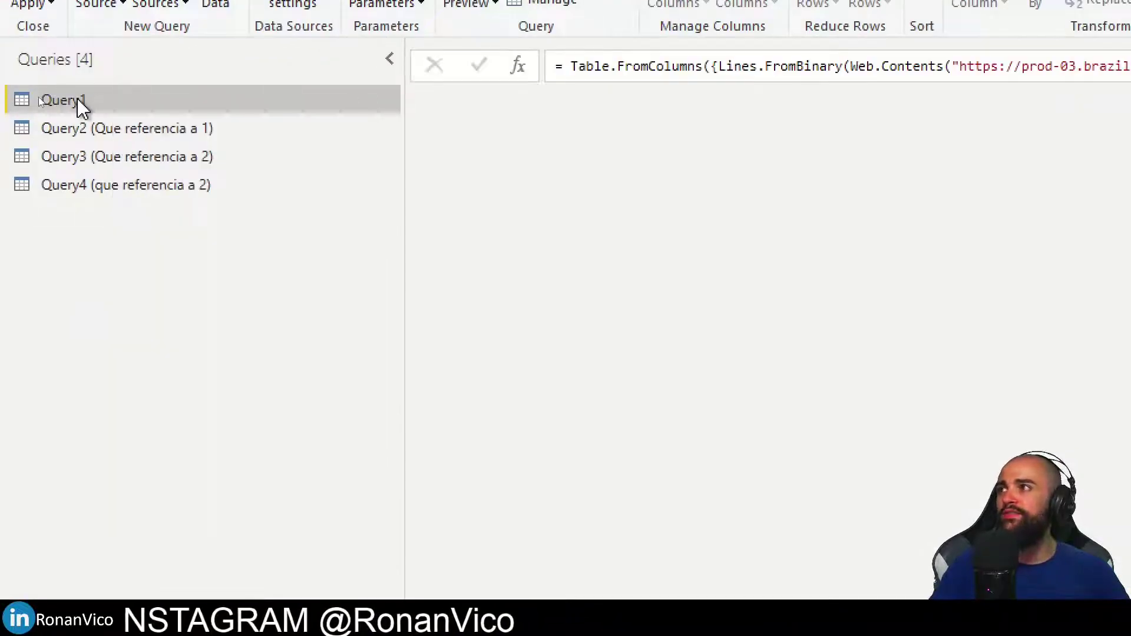
click(477, 2)
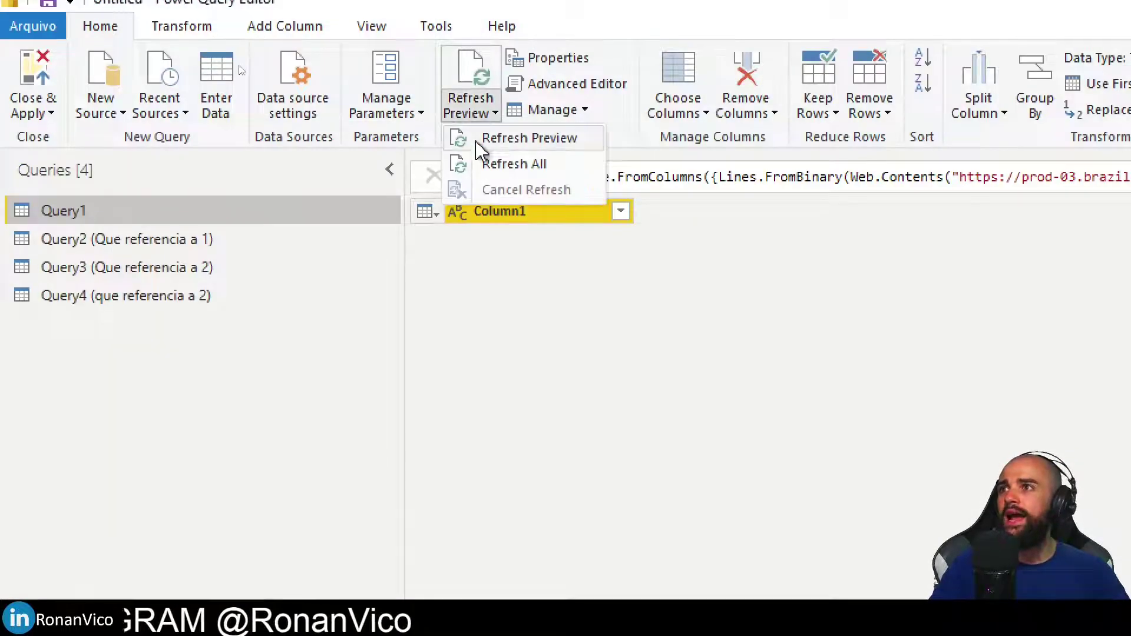
click(513, 164)
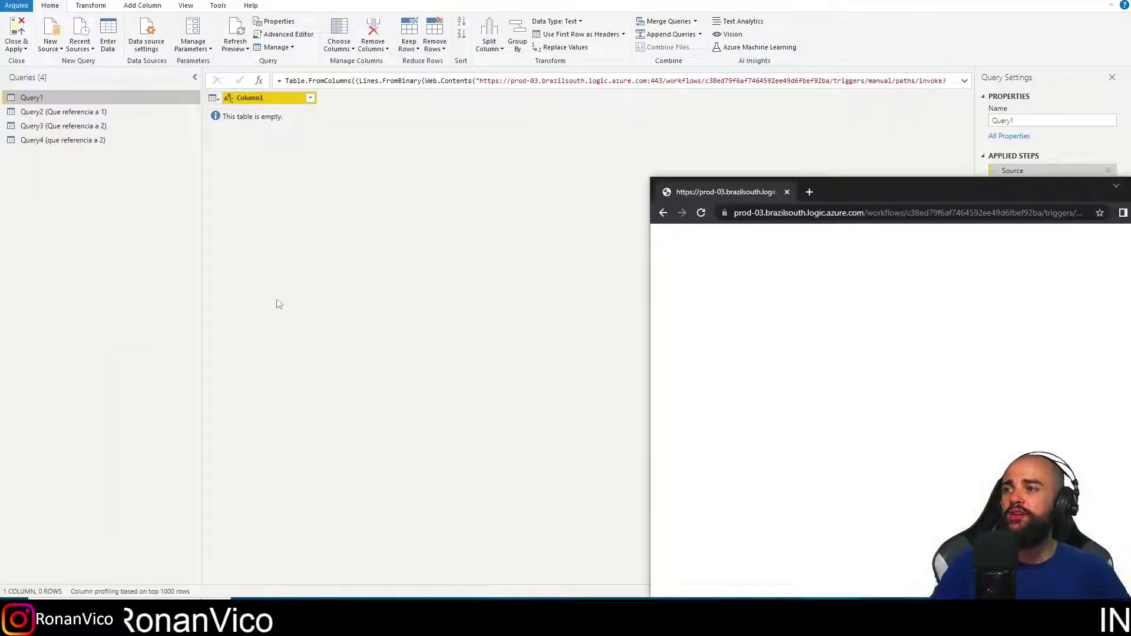
Close the popup browser window and reload the run history to show the 15:44 run (31 ms).
drag(1027, 197, 654, 191)
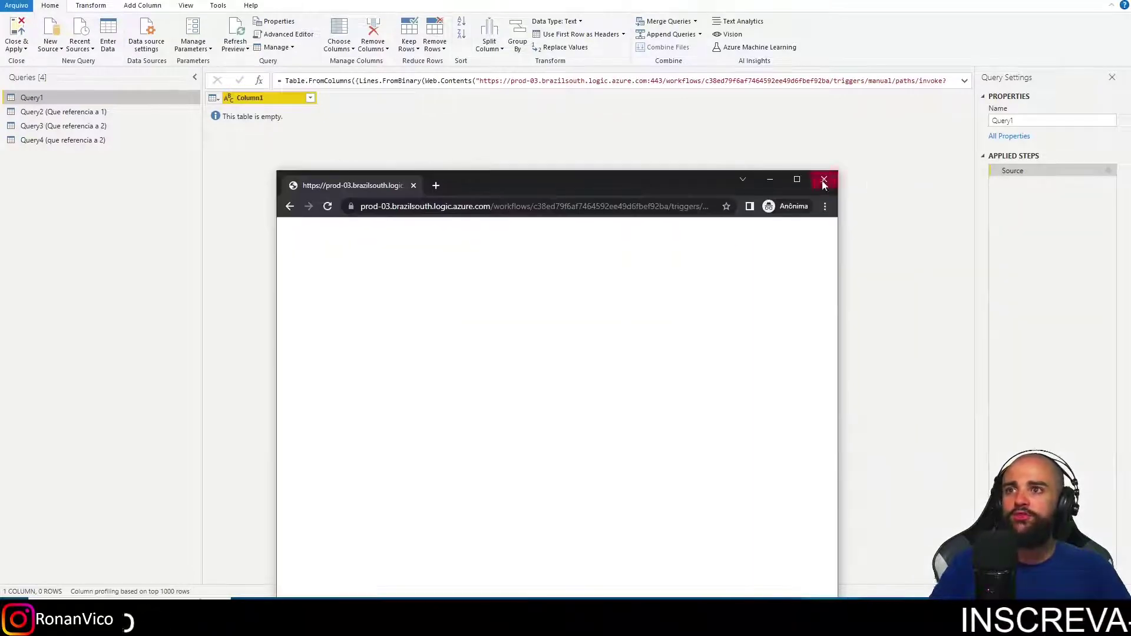
click(824, 181)
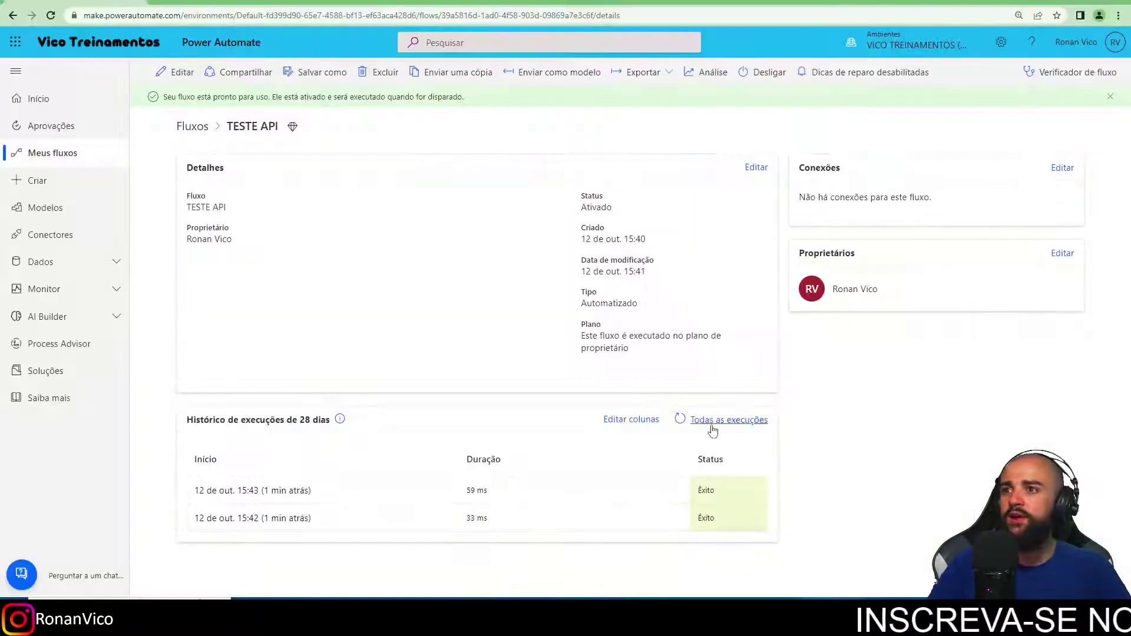
click(680, 419)
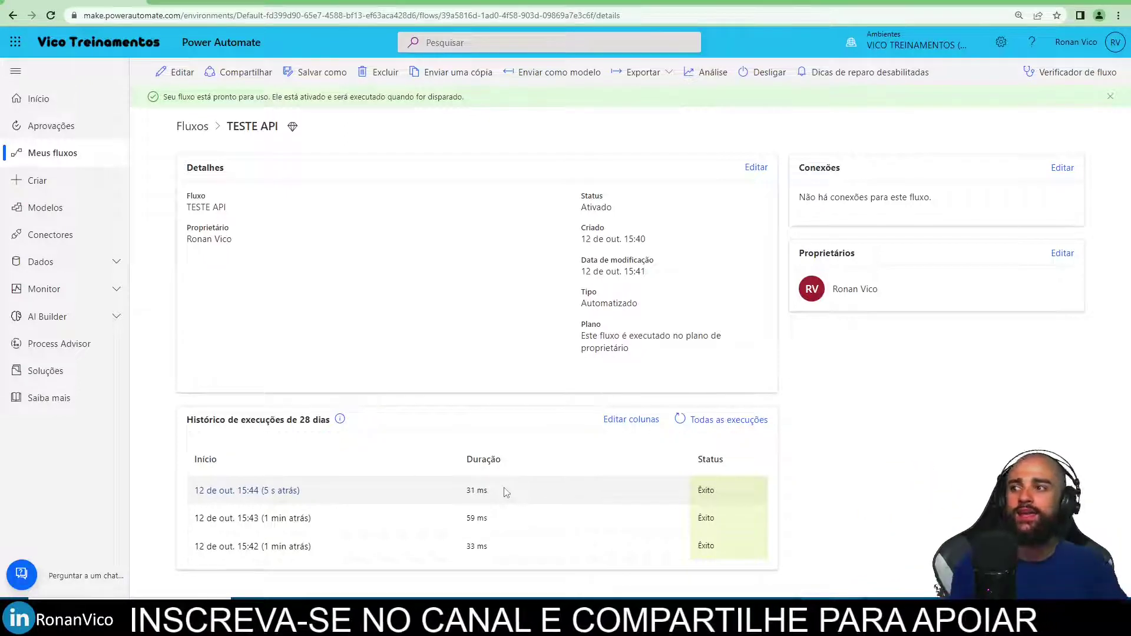
Box the three successful runs in red, clear the box, and return to Power Query Editor.
mouse_move(176, 471)
mouse_down()
mouse_move(242, 496)
mouse_move(774, 582)
mouse_up()
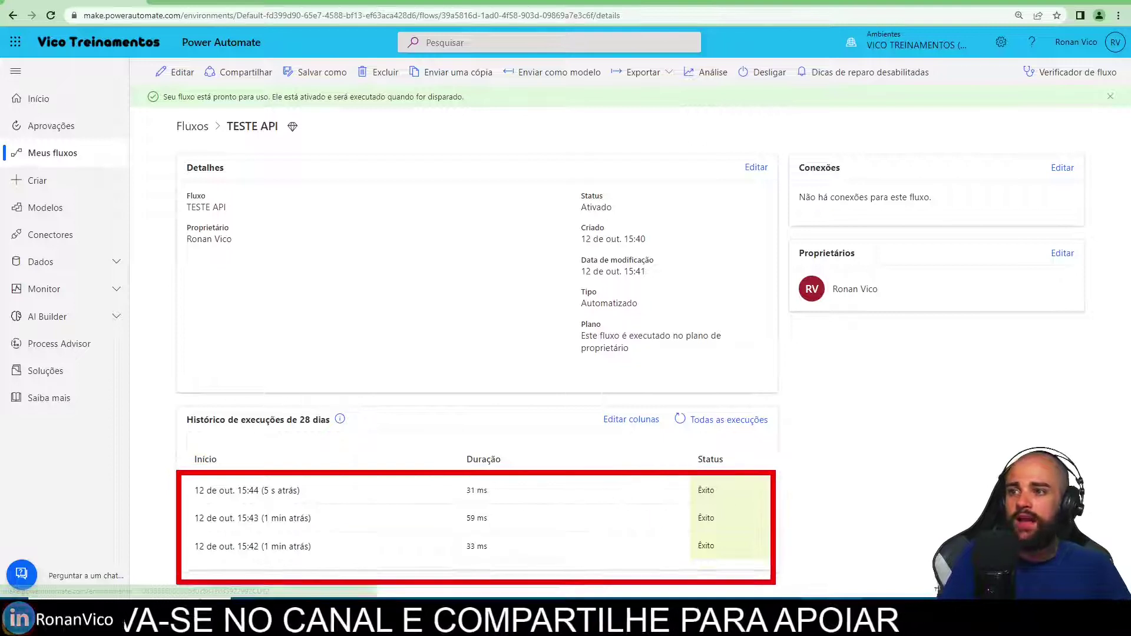
key(Escape)
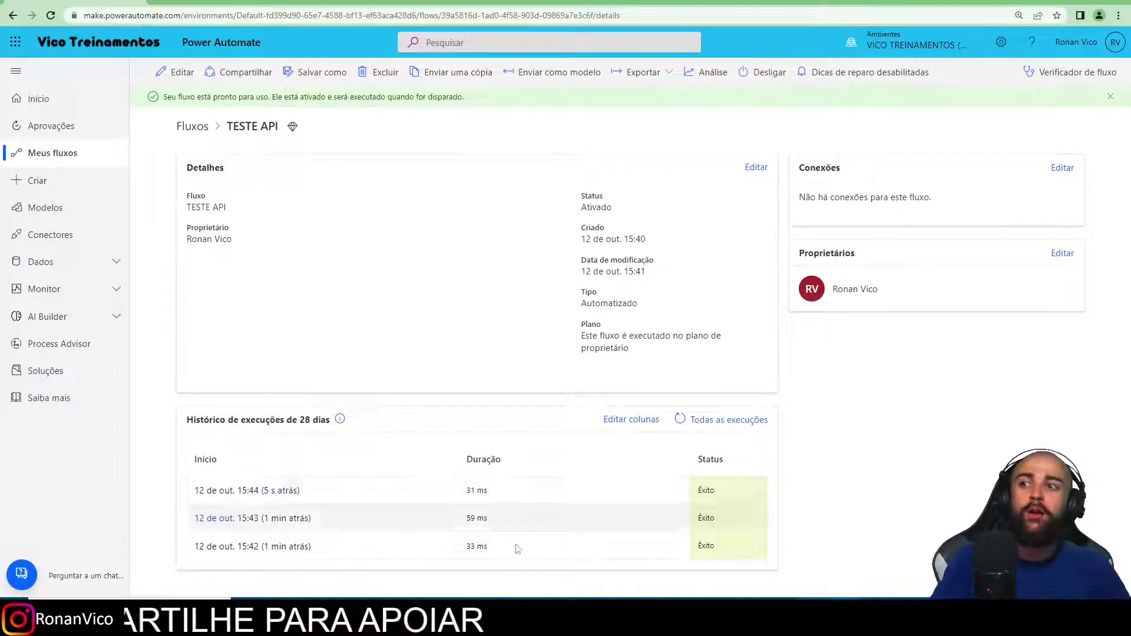
key(alt+Tab)
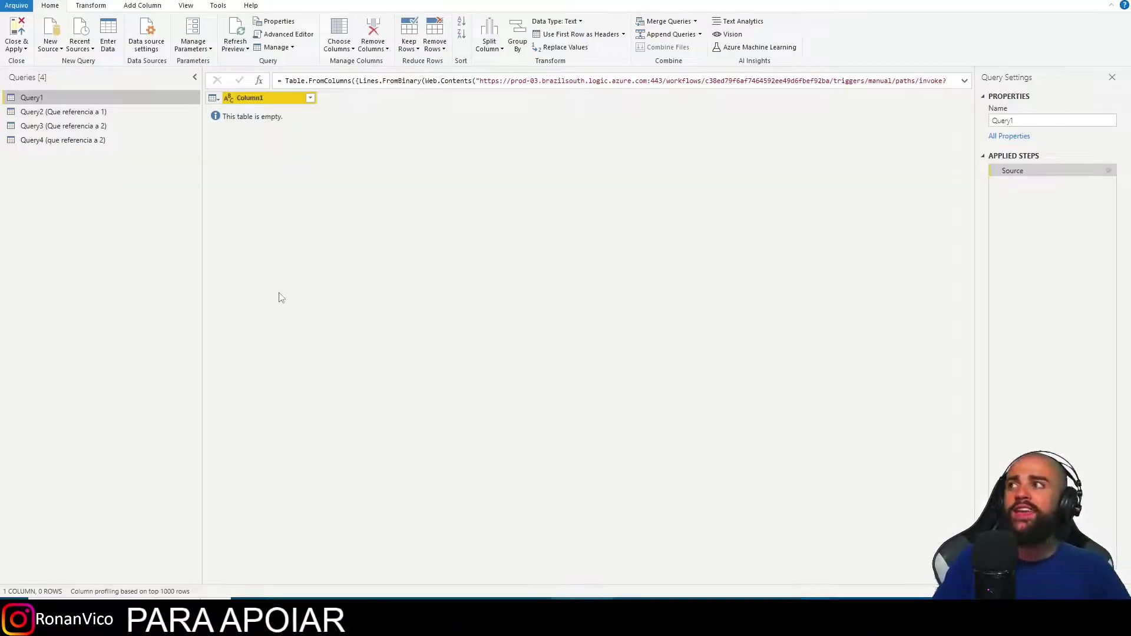
click(19, 52)
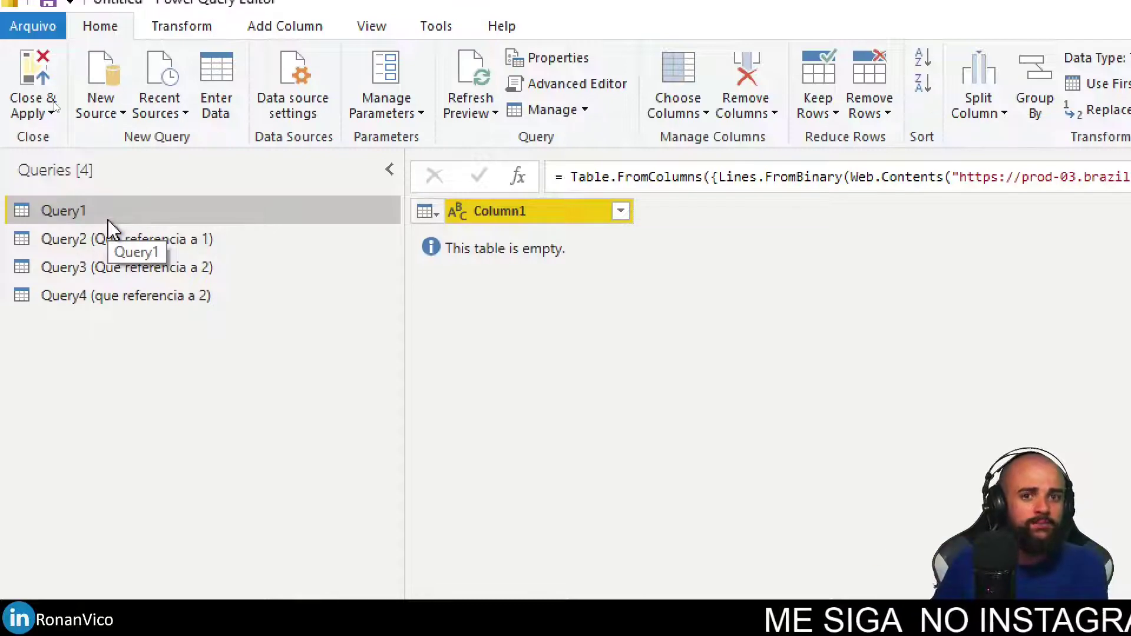
click(376, 31)
click(736, 89)
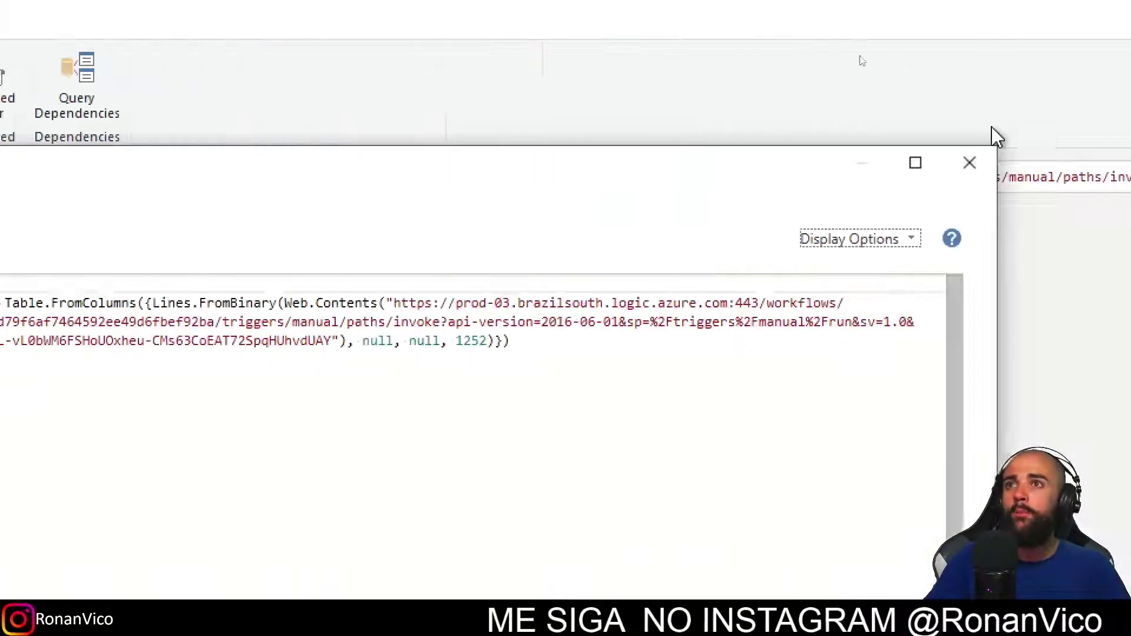
click(969, 163)
click(77, 86)
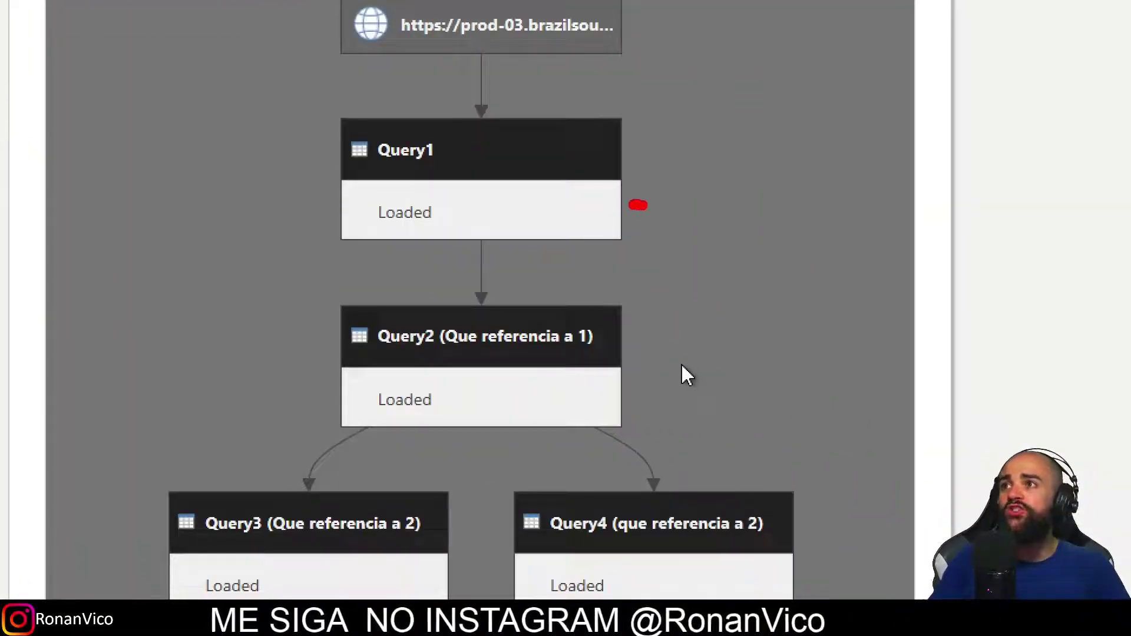
mouse_move(598, 389)
mouse_down()
mouse_move(636, 387)
mouse_move(745, 265)
mouse_move(704, 245)
mouse_move(672, 262)
mouse_up()
click(720, 230)
drag(231, 492, 302, 368)
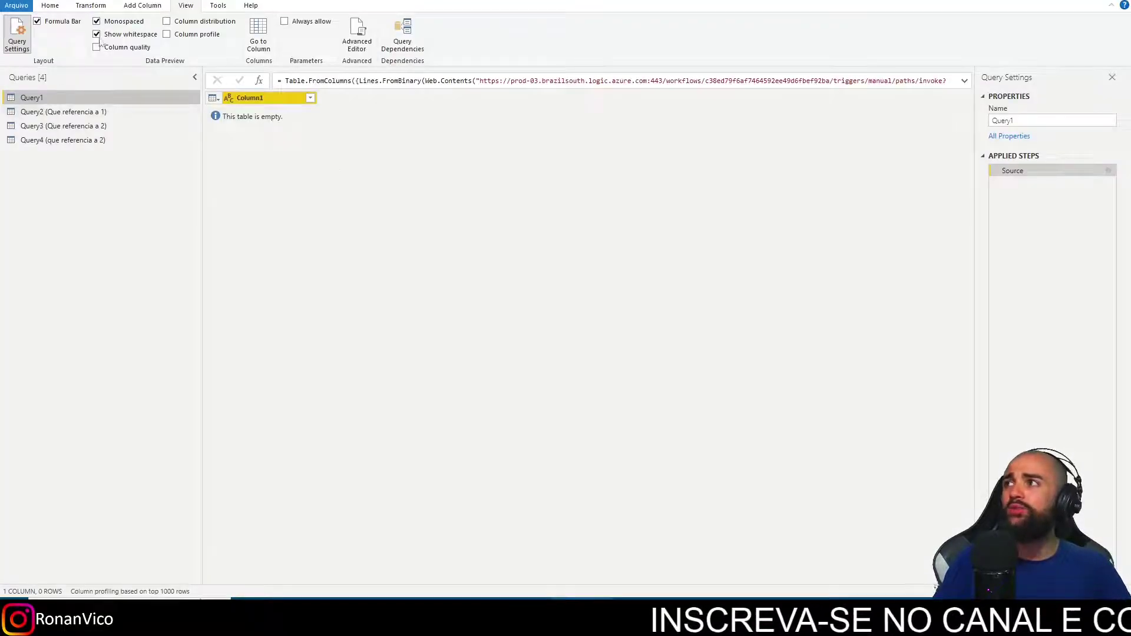
Close & Apply the queries, then reload the Power Automate run history.
click(50, 5)
click(24, 48)
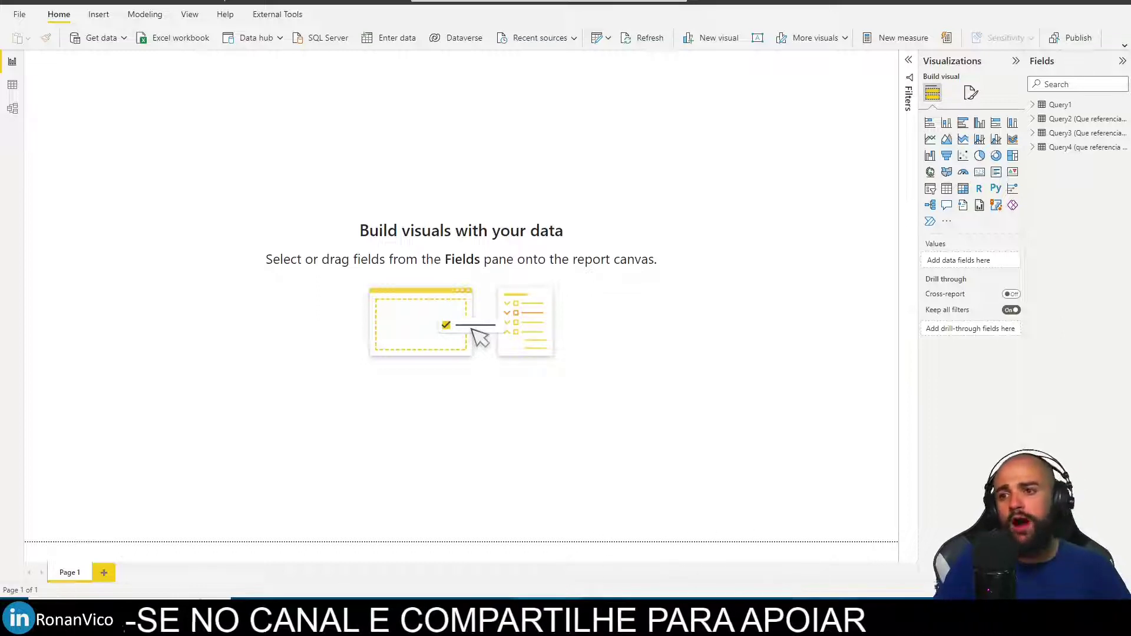
key(alt+Tab)
click(679, 419)
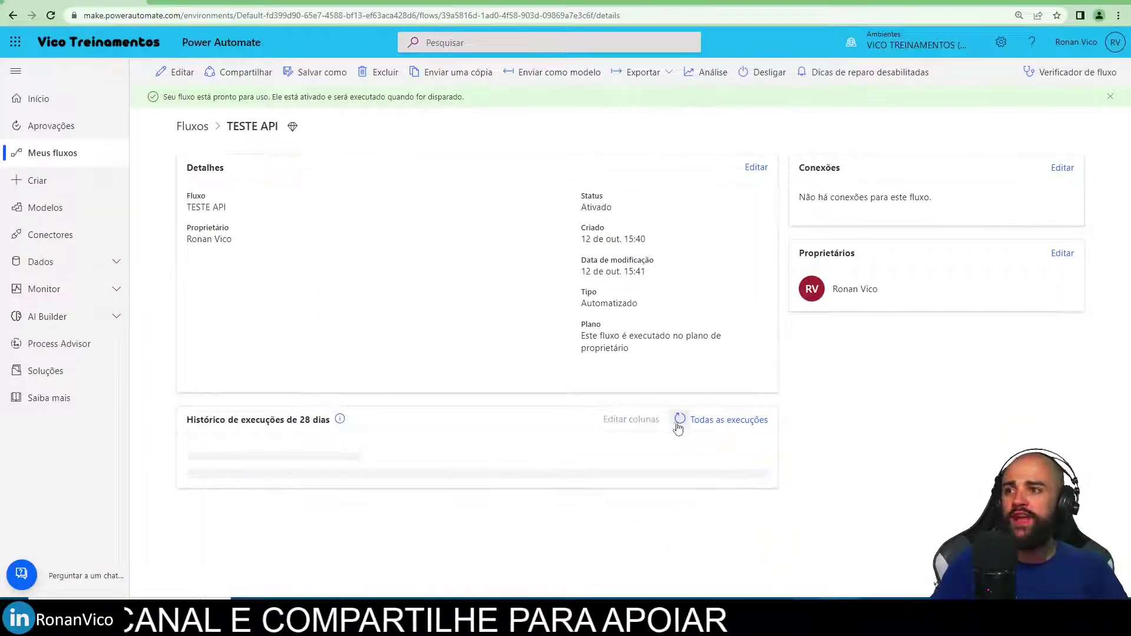
Highlight the four new 15:45 runs, including the 40 ms and 25 ms ones, then return to Power BI Desktop.
scroll(445, 531, down, 2)
drag(173, 468, 341, 494)
drag(174, 439, 318, 473)
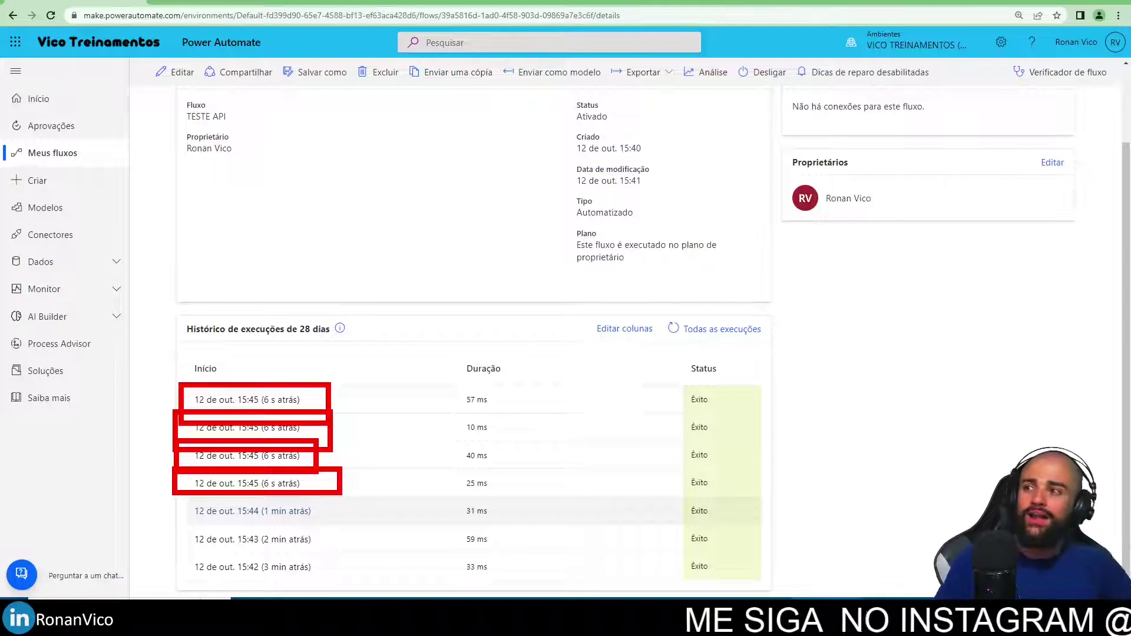
key(Escape)
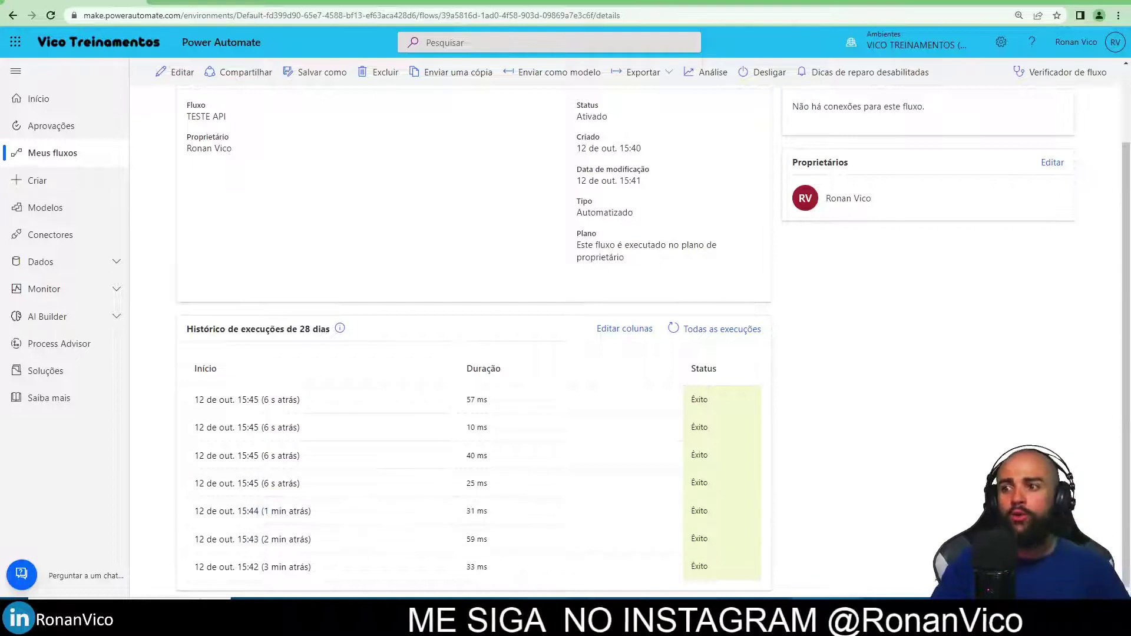
key(alt+Tab)
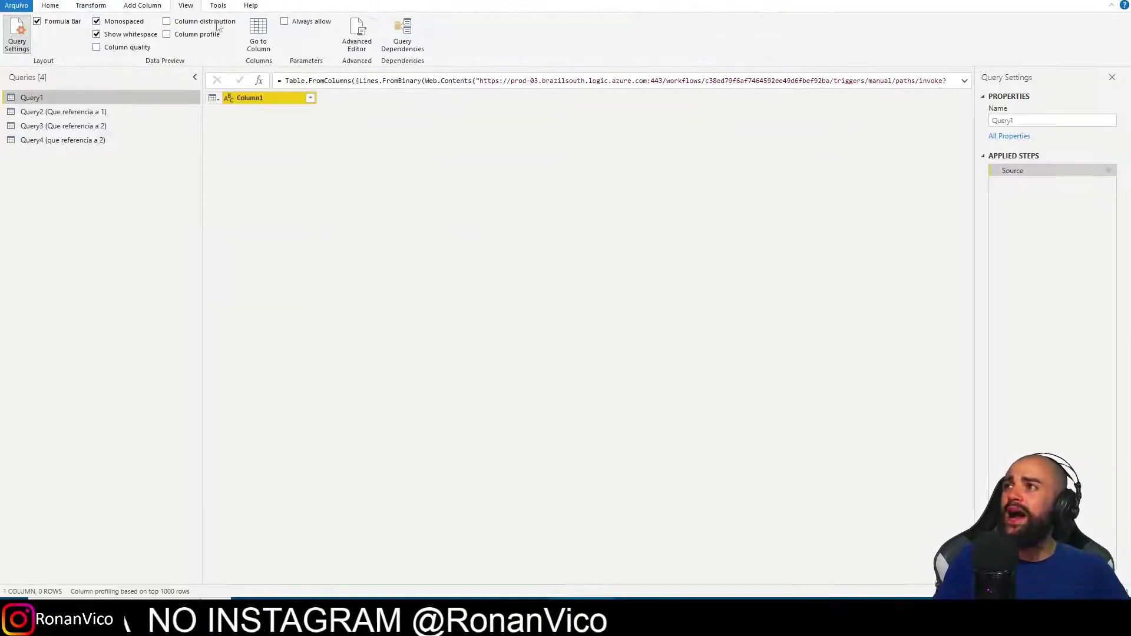
Show Query Dependencies beside the run history, marking Query1's link to the web source.
click(398, 50)
key(alt+Tab)
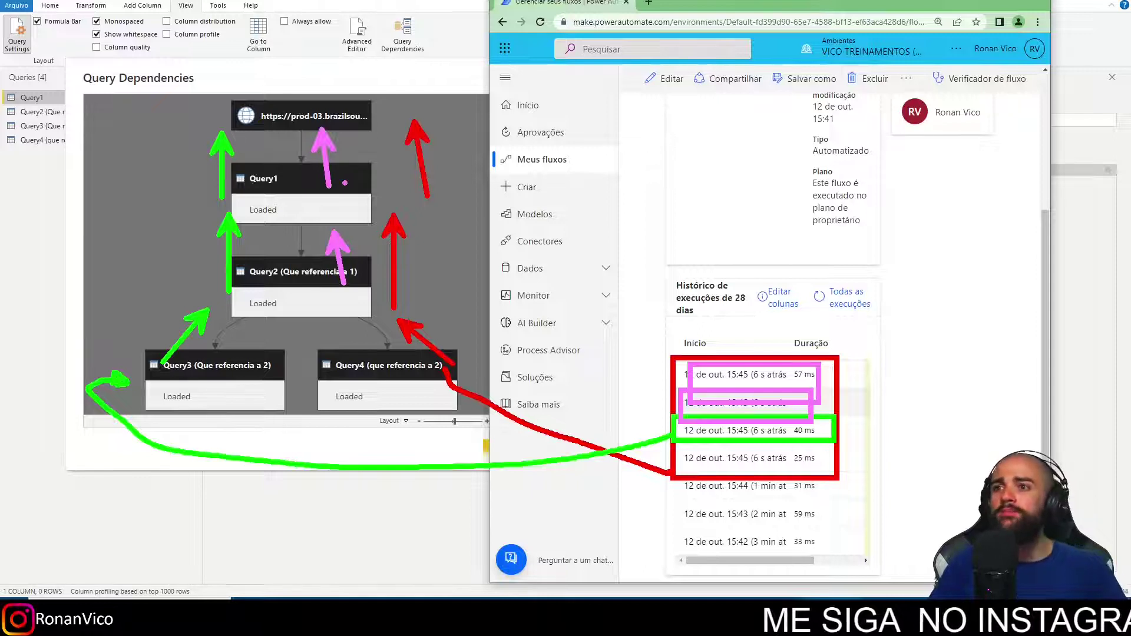
drag(260, 121, 261, 171)
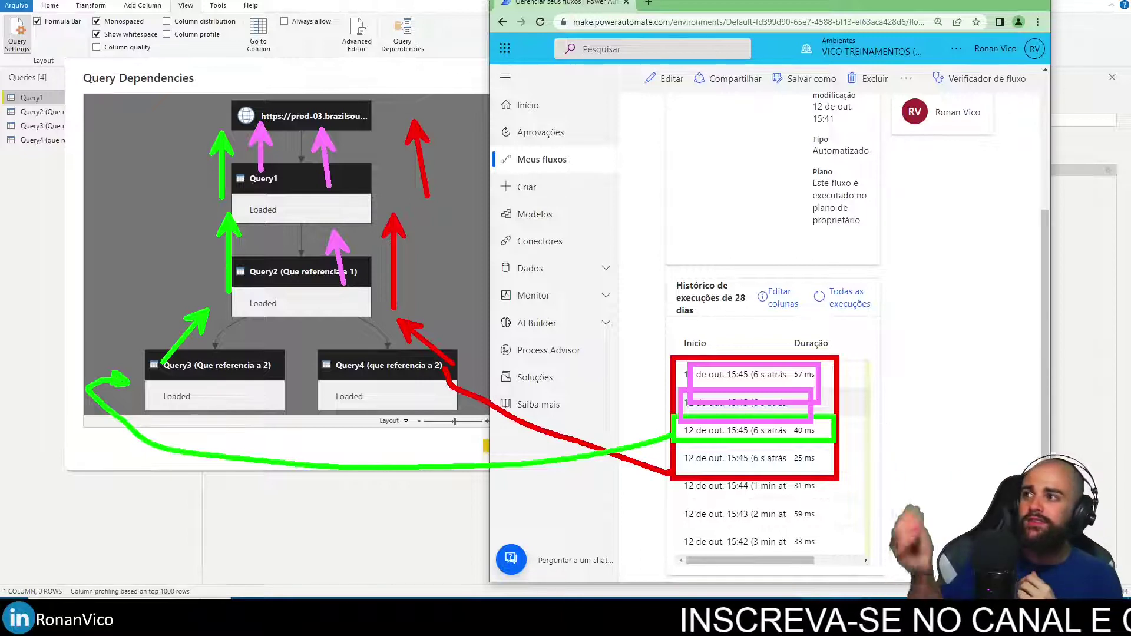
key(Escape)
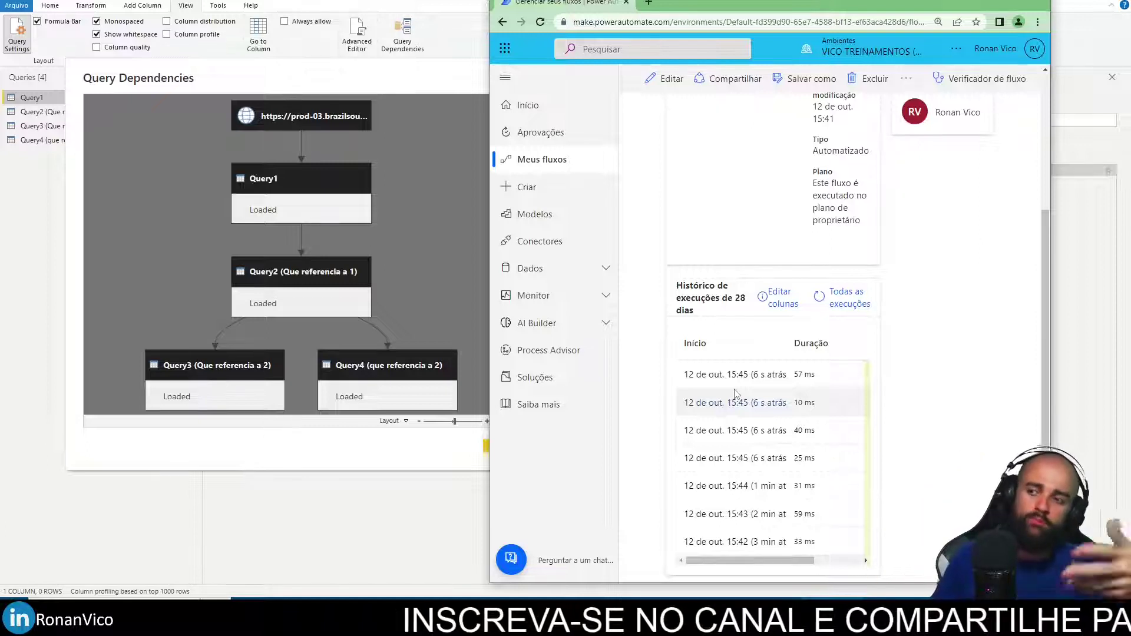
Close the Query Dependencies diagram and minimize the browser to get back to the query list.
click(439, 503)
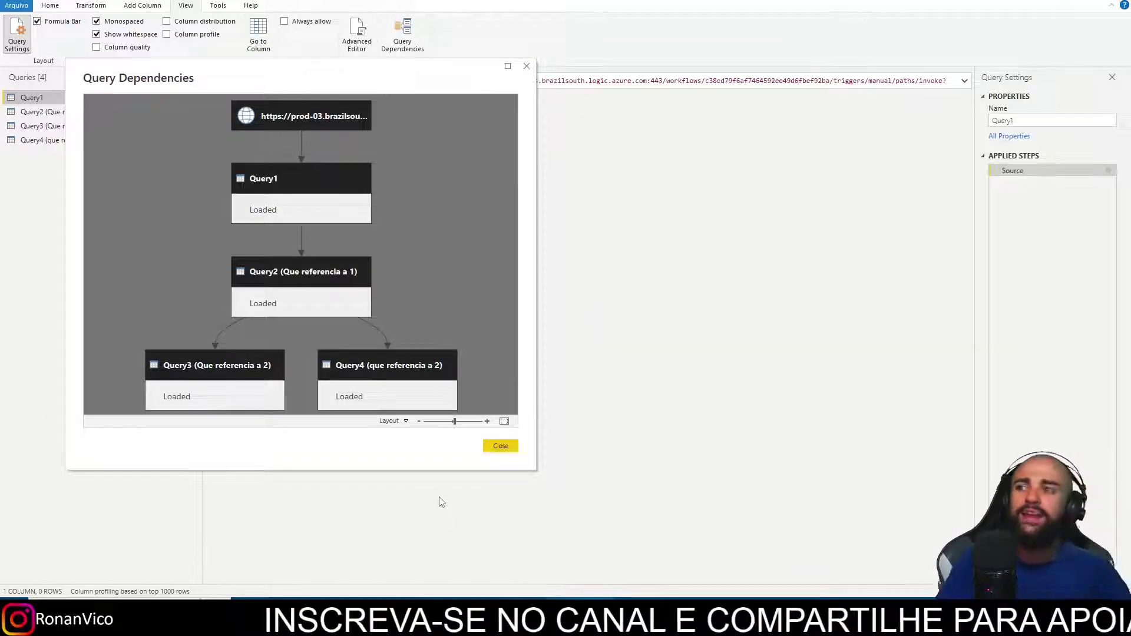
click(501, 446)
key(alt+Tab)
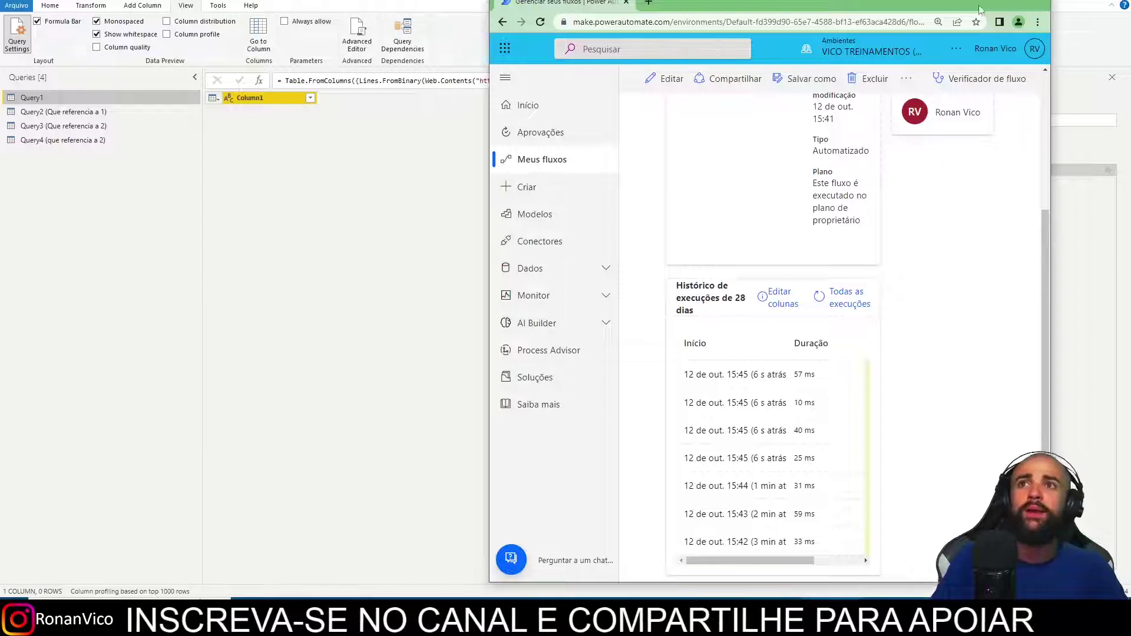
click(980, 8)
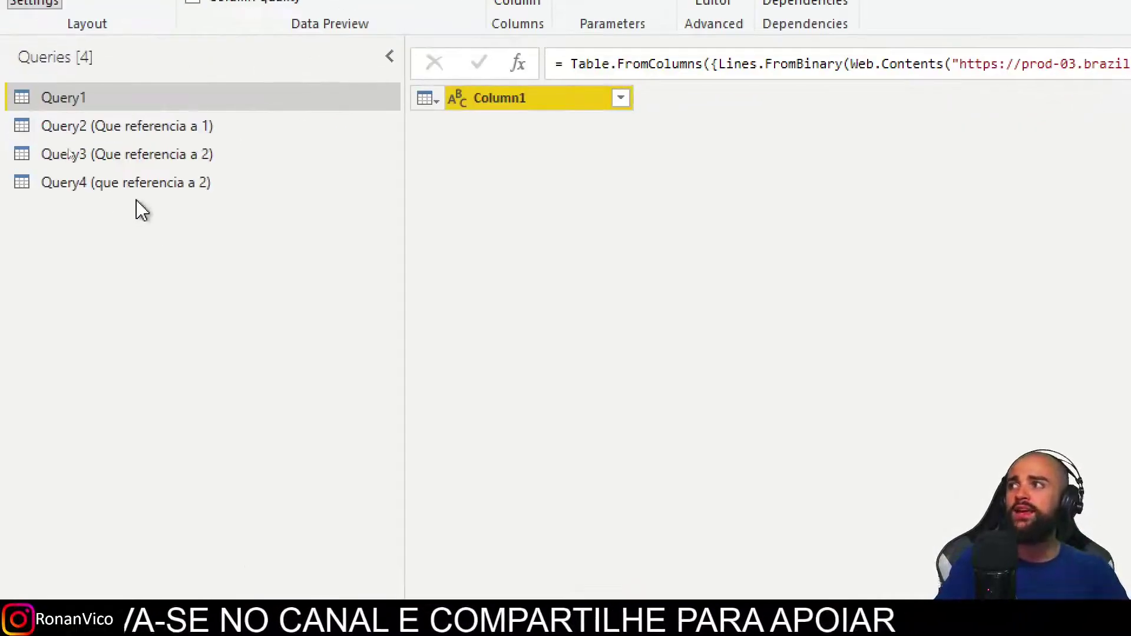
Disable Enable load for Query3 and confirm the Possible Data Loss Warning.
click(146, 188)
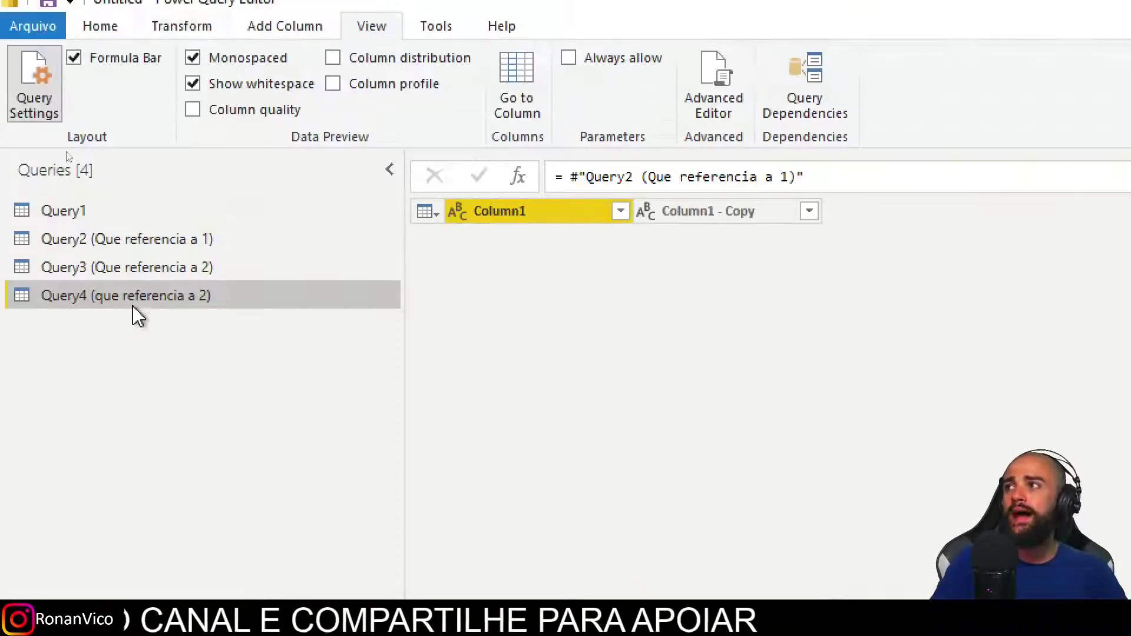
click(132, 275)
ctrl+click(119, 242)
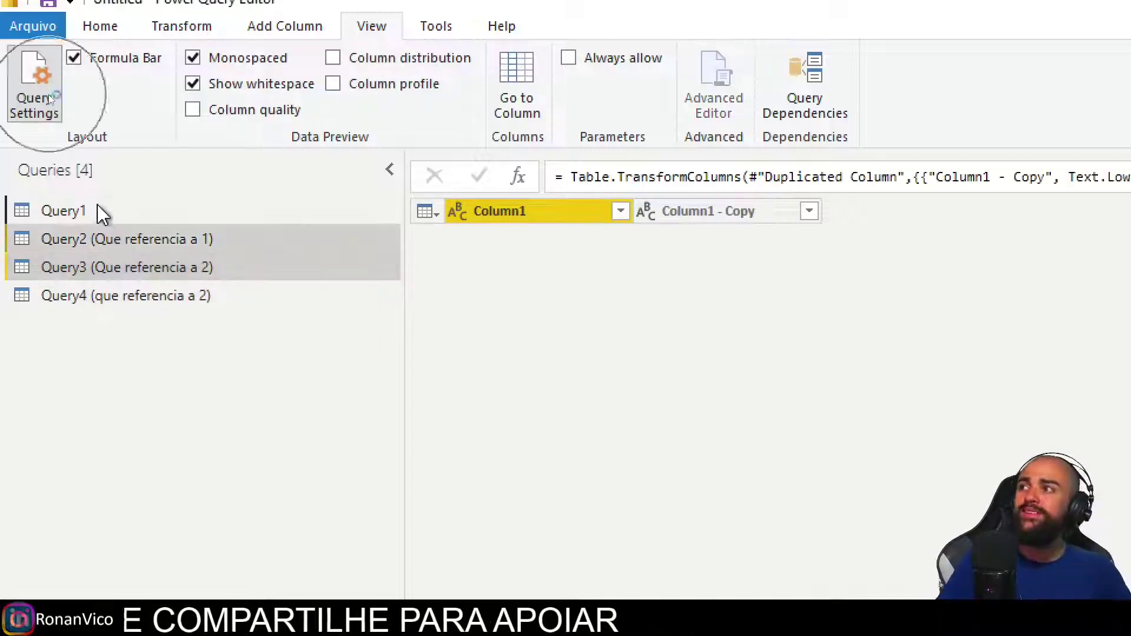
ctrl+click(98, 211)
right_click(98, 211)
key(Escape)
right_click(79, 270)
click(164, 281)
click(134, 271)
right_click(133, 270)
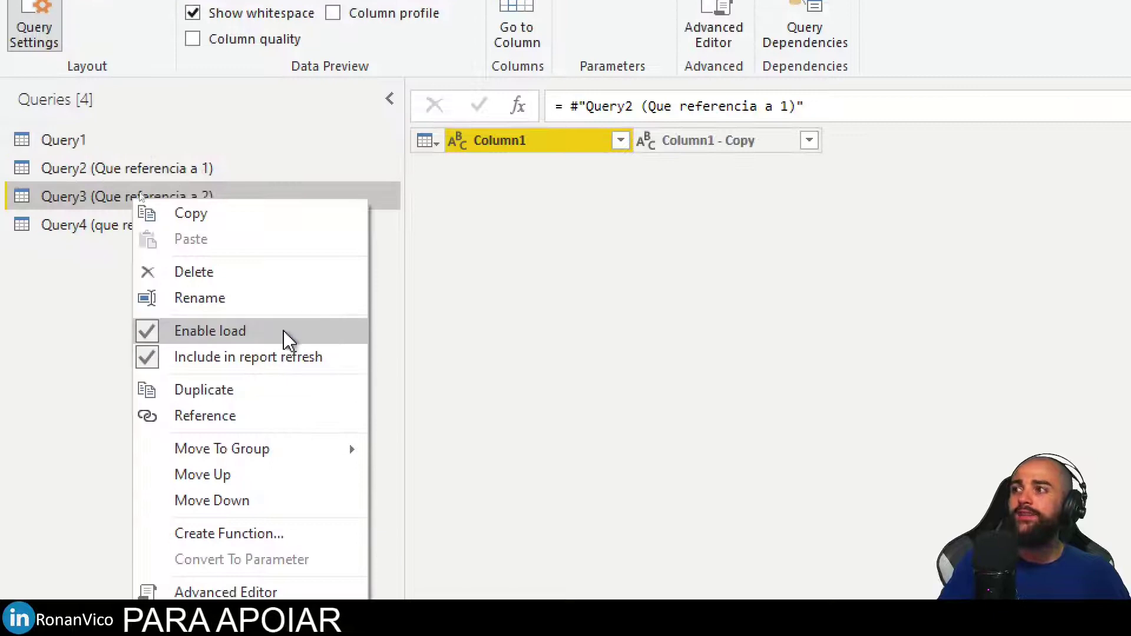
click(196, 331)
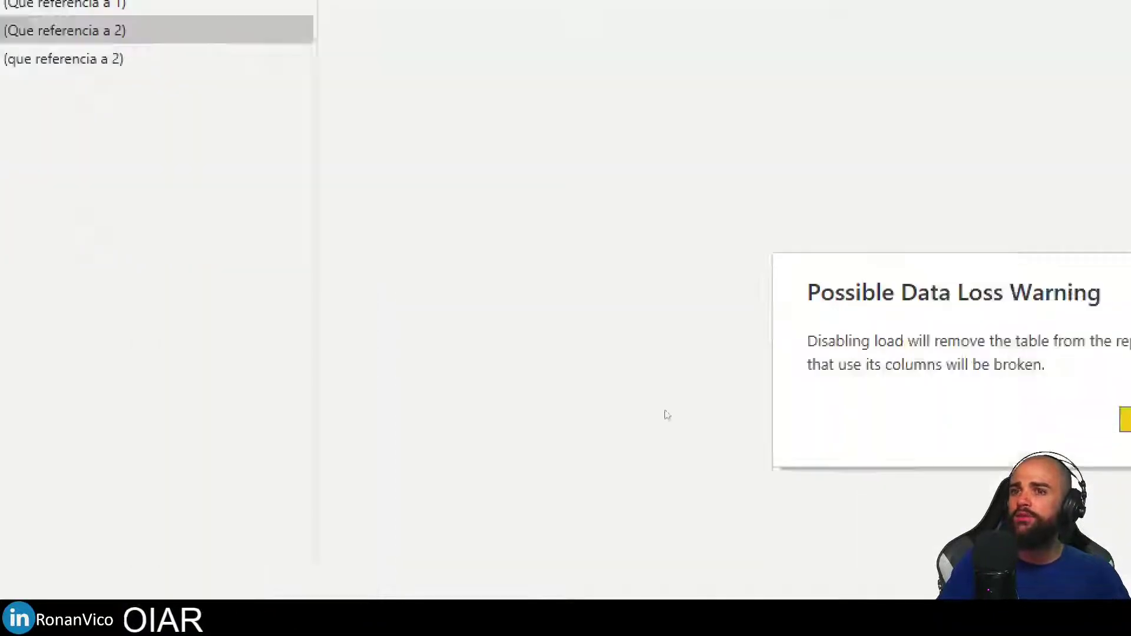
click(775, 314)
Disable Enable load for Query2 and Query1, confirming each data-loss warning.
right_click(97, 113)
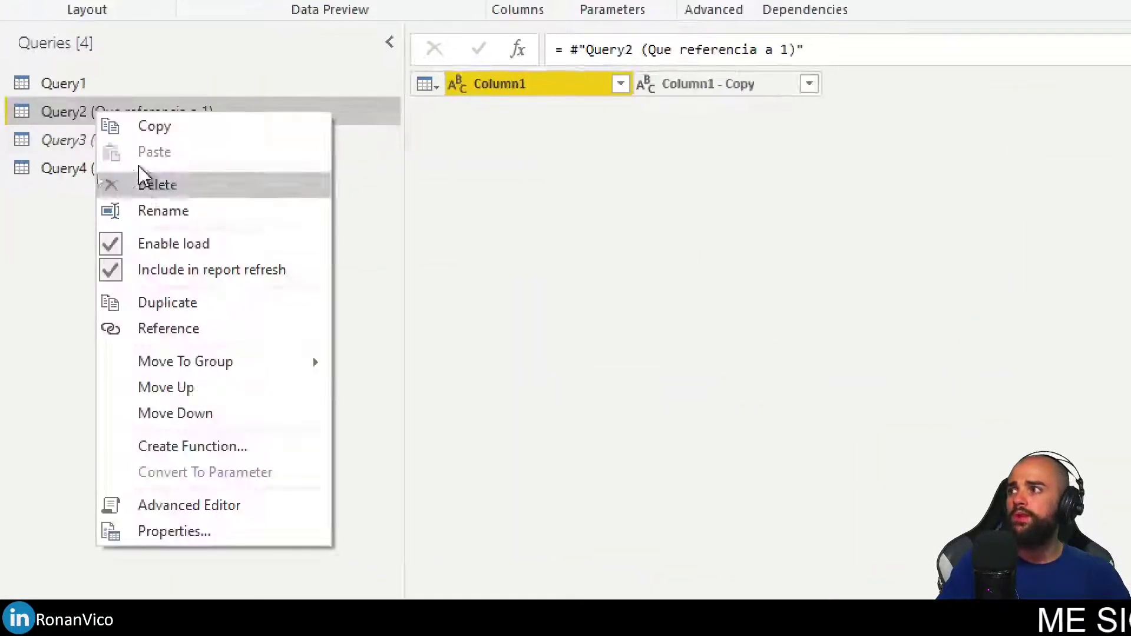
click(196, 244)
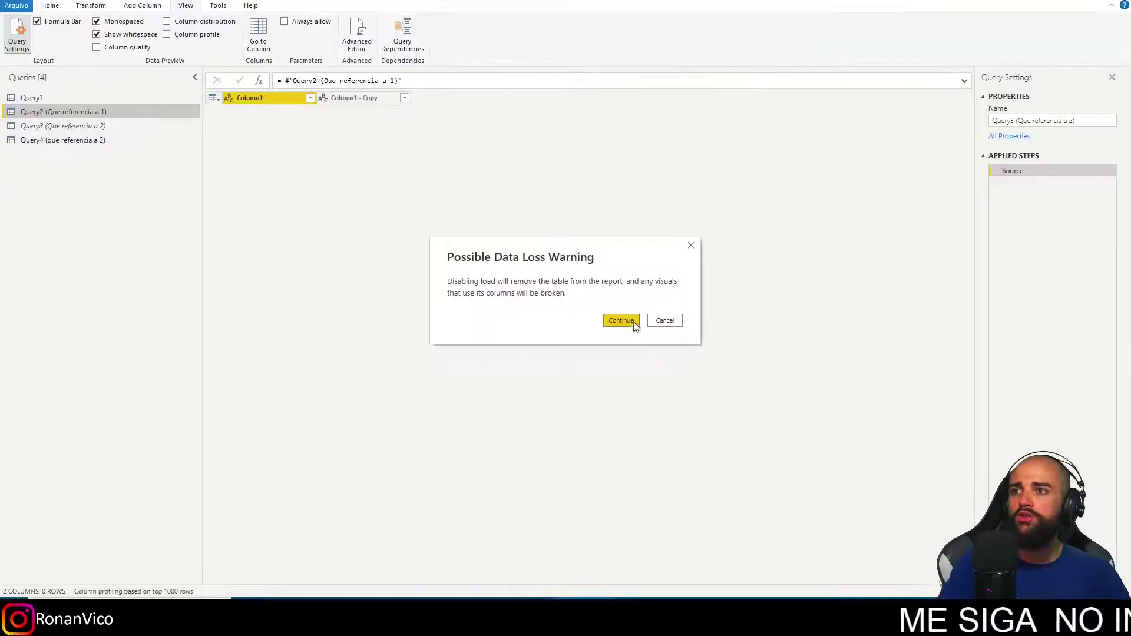
click(640, 334)
click(75, 102)
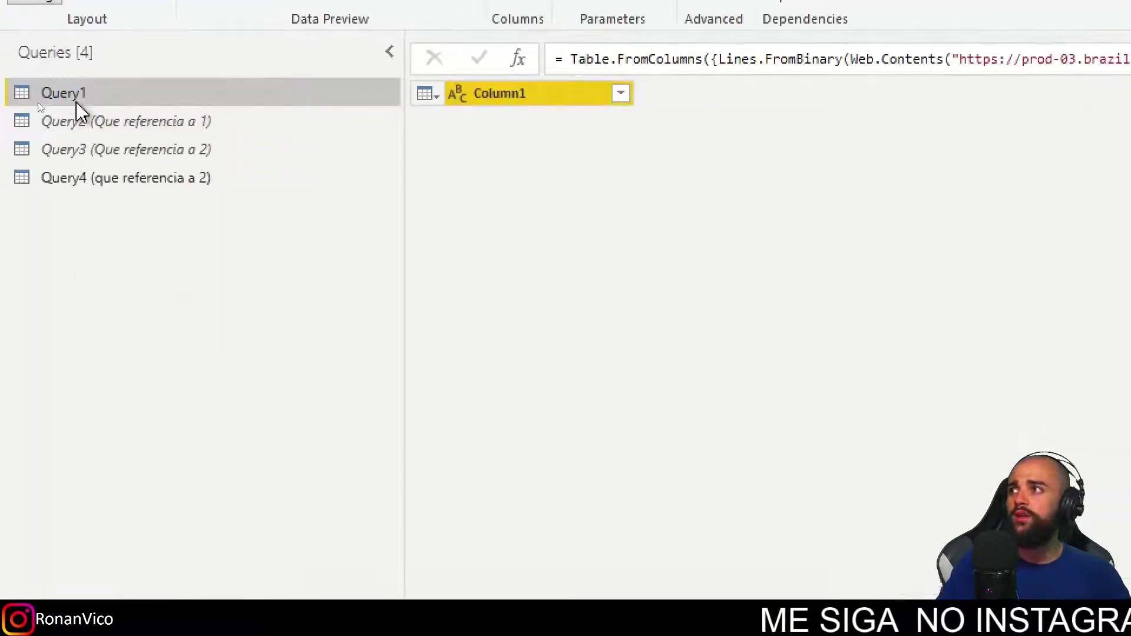
right_click(77, 103)
click(187, 238)
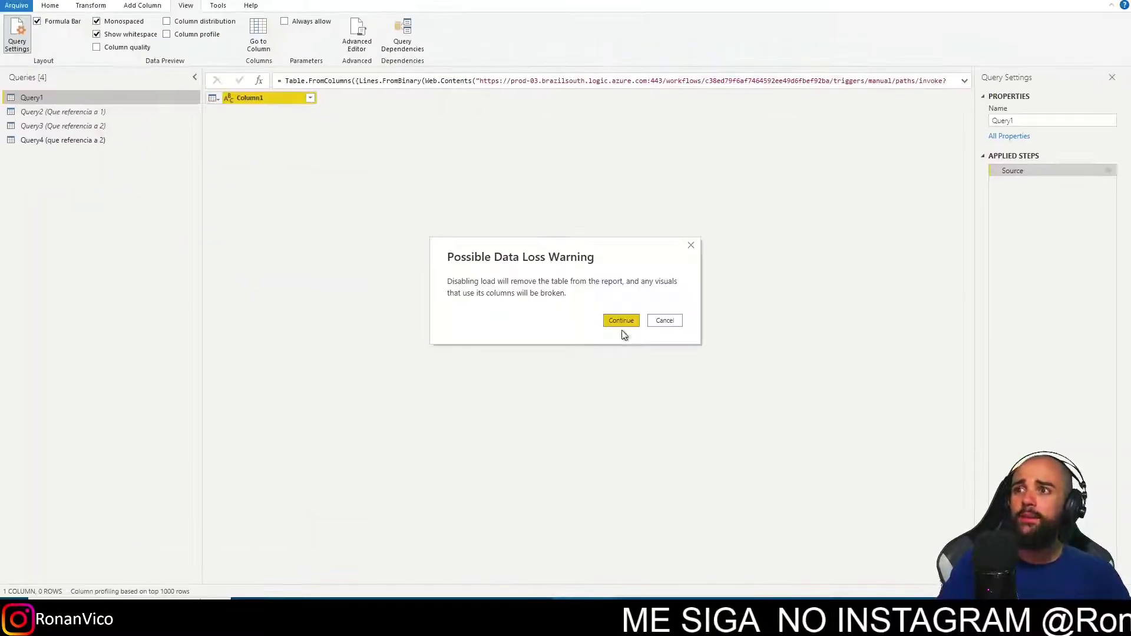
click(614, 320)
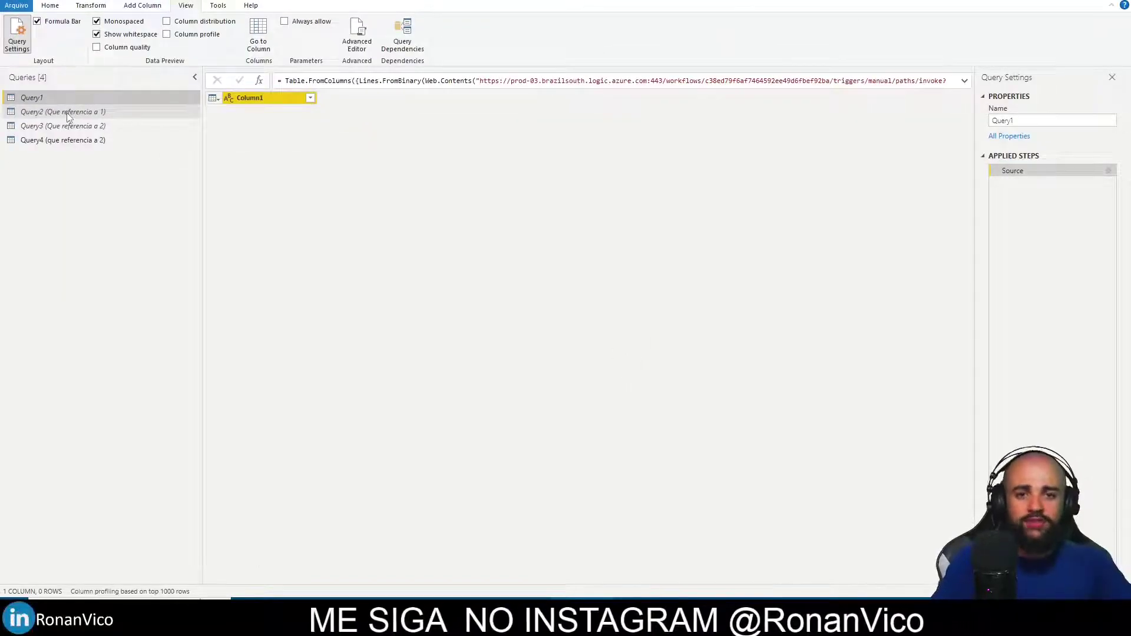
Wrap Query4's Source reference to Query2 in Table.Buffer( ) in the formula bar.
click(38, 140)
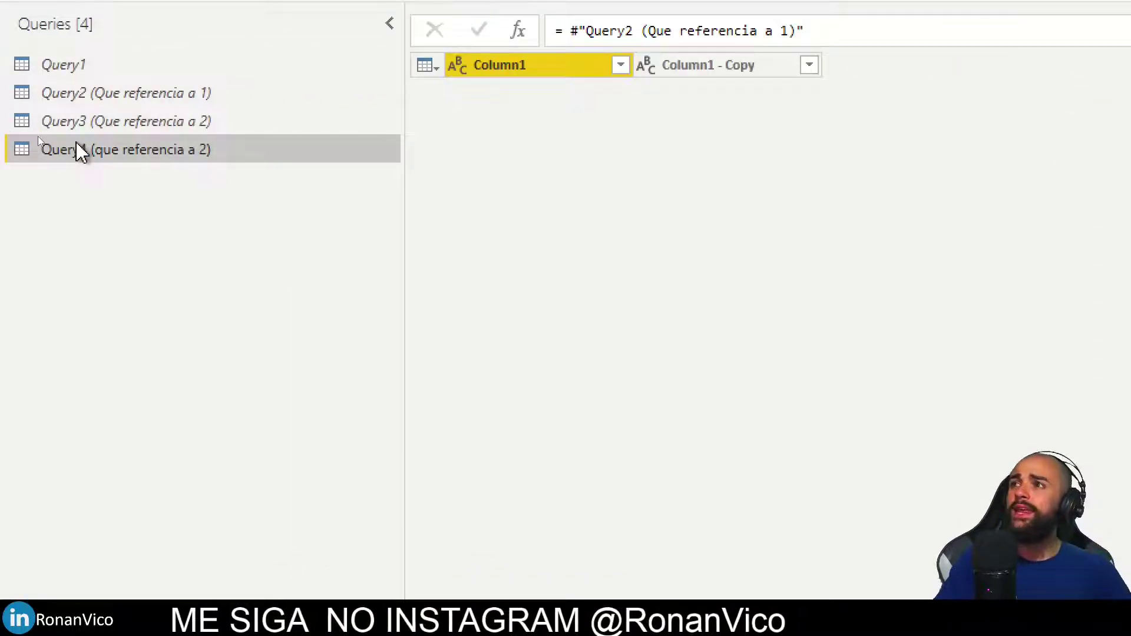
click(574, 31)
text(Table.Buffer()
key(End)
text())
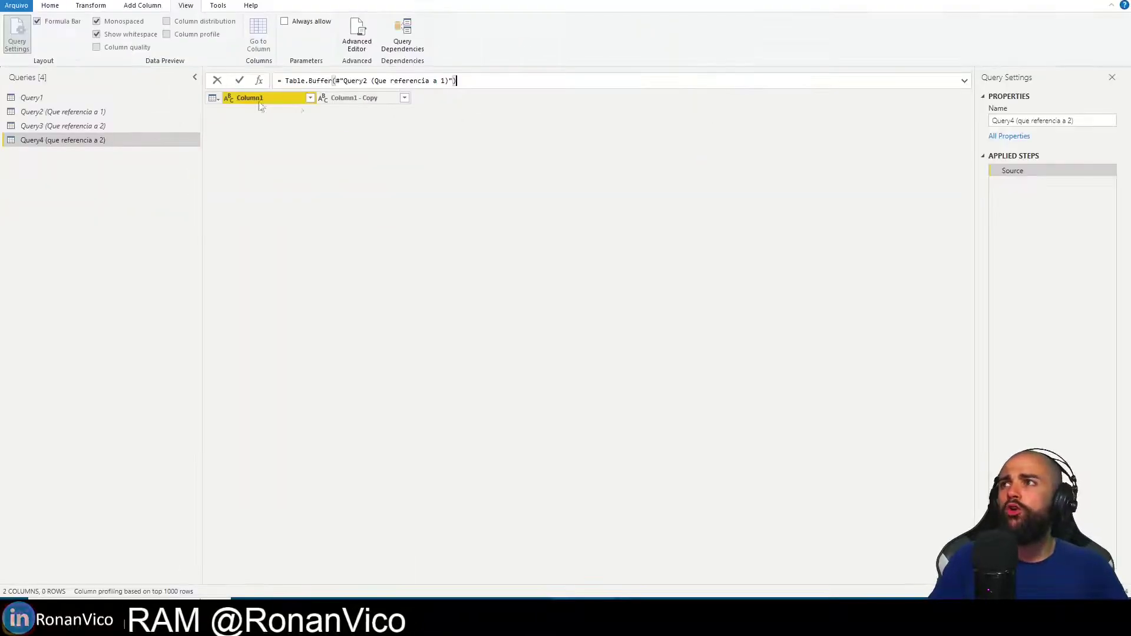
click(359, 37)
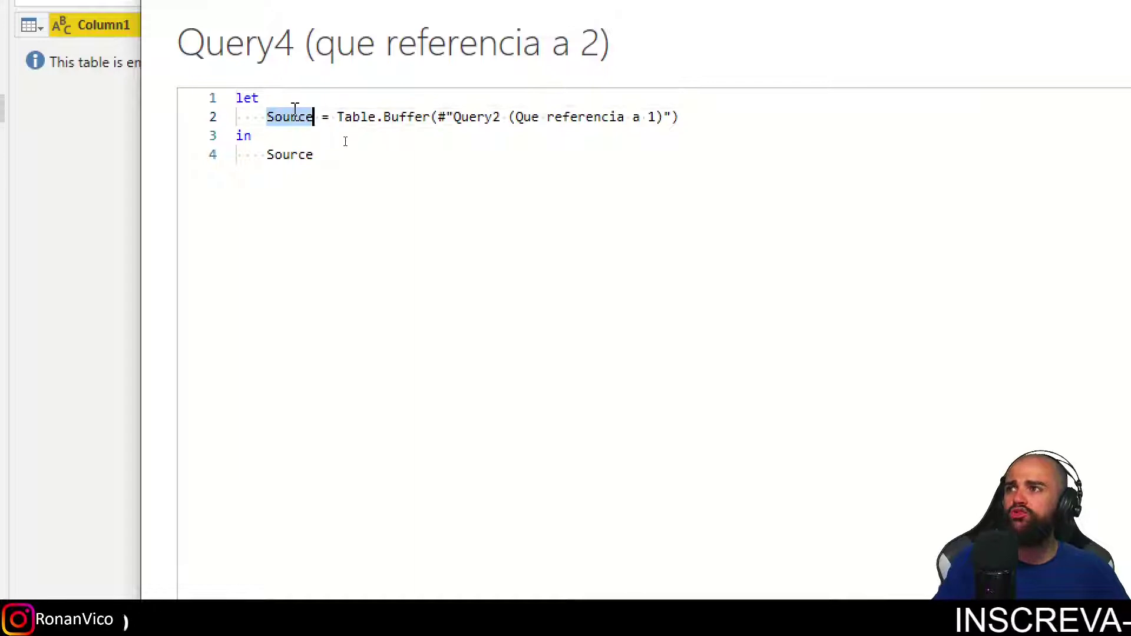
click(784, 484)
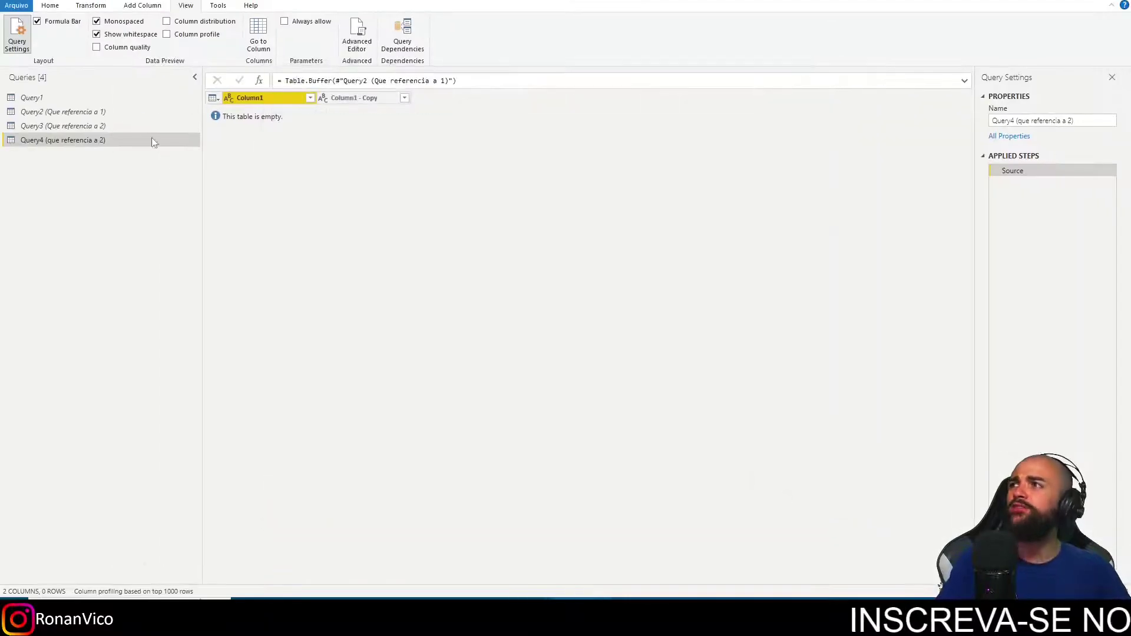
Wrap Query3's Source line in Table.Buffer( ) using the Advanced Editor.
click(147, 127)
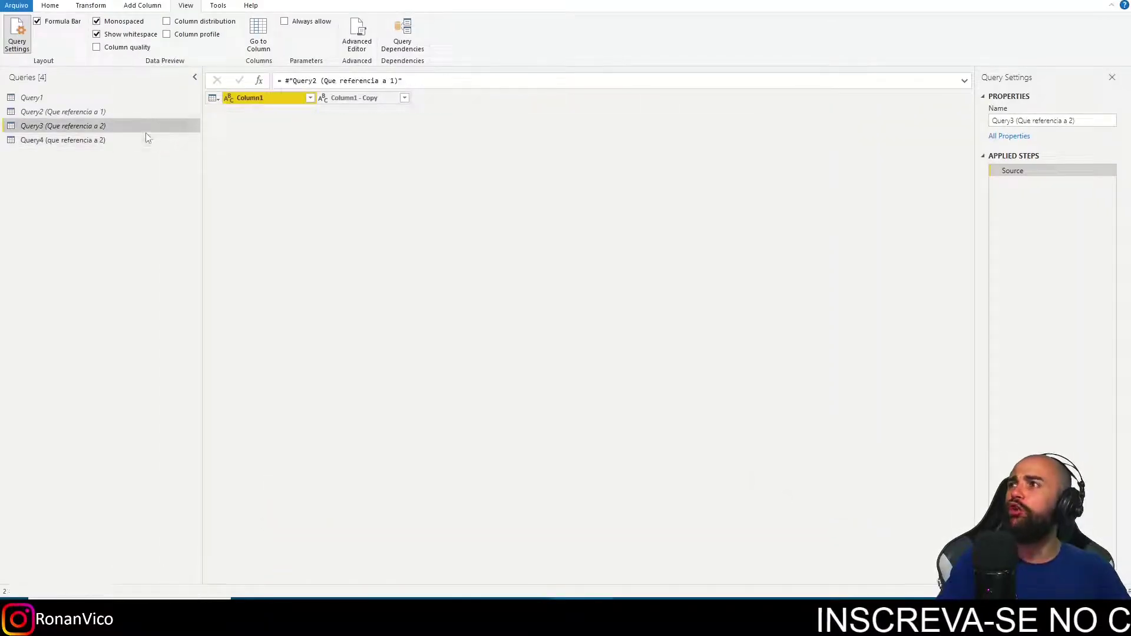
click(358, 36)
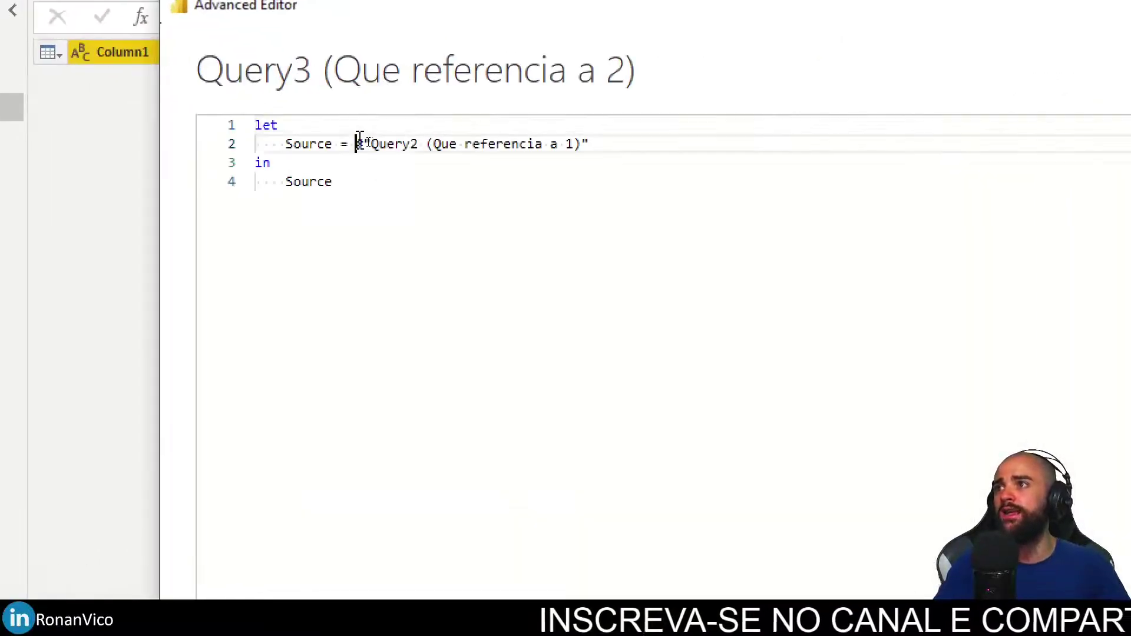
text(Table.Buffer()
key(End)
text())
click(783, 487)
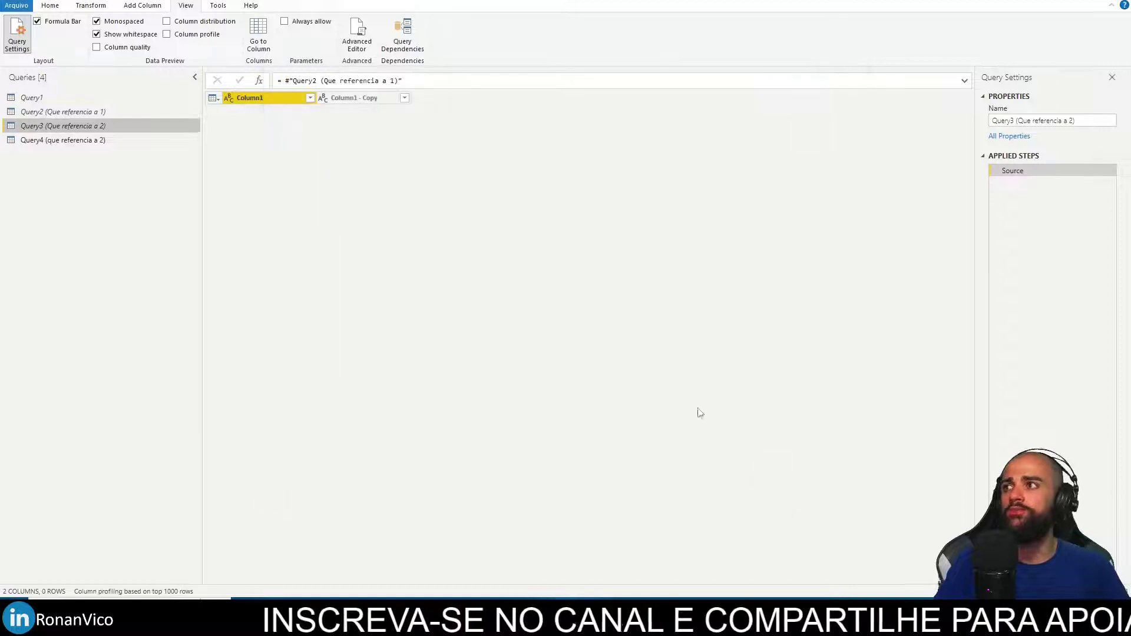
click(44, 112)
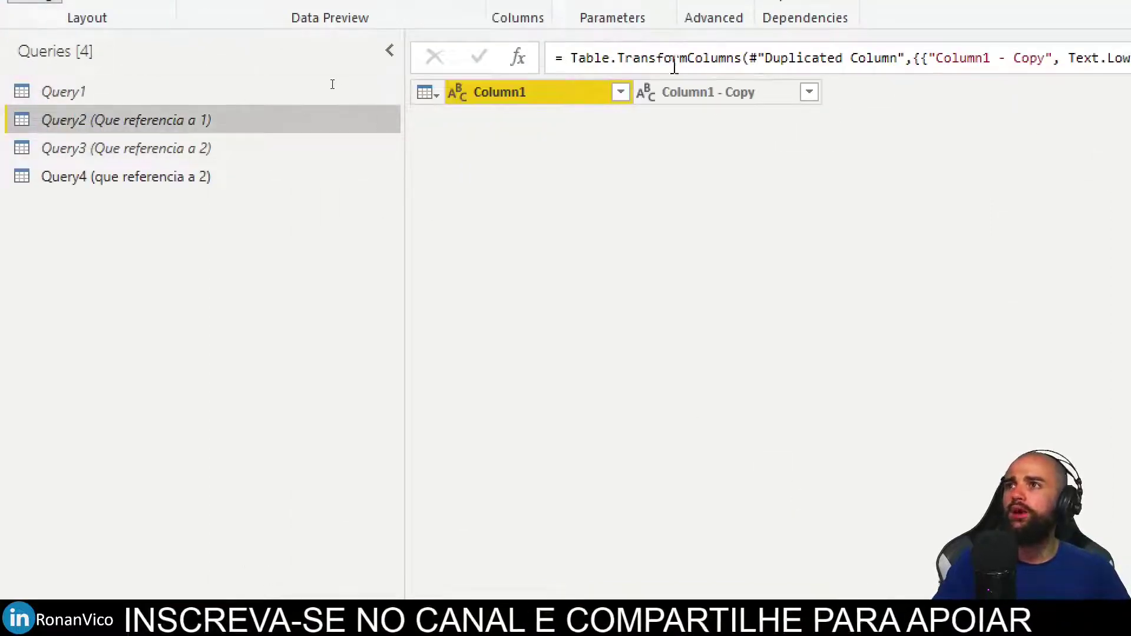
Change Query2's Source to Table.Buffer(Query1) in the Advanced Editor.
click(714, 91)
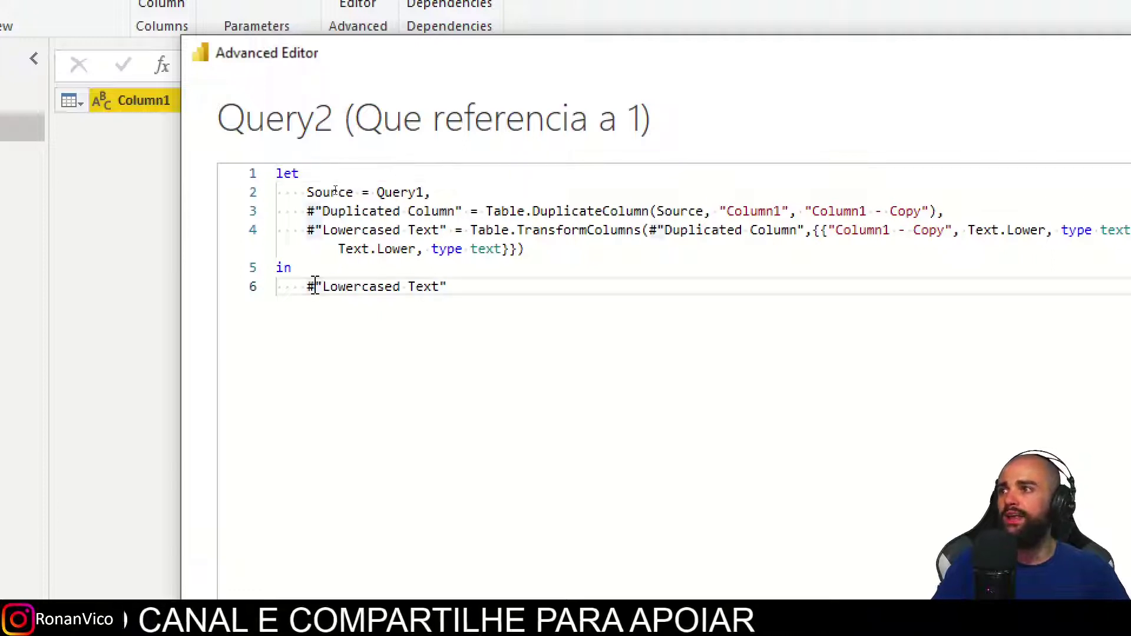
click(378, 193)
text(Table.Buffer()
key(ctrl+Right)
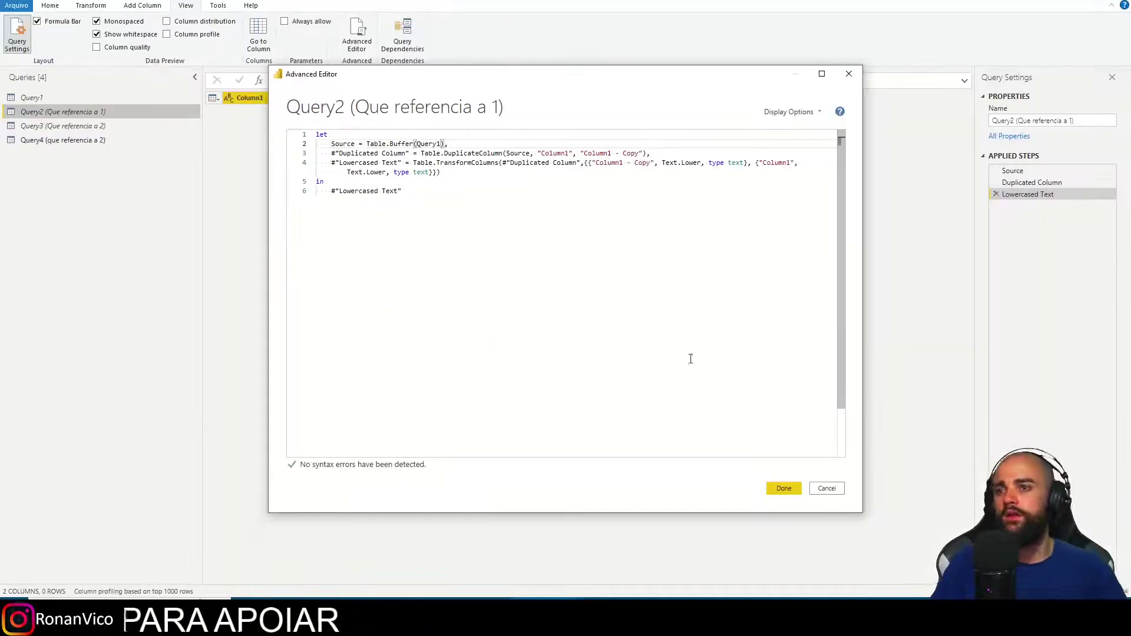
click(785, 489)
Wrap Query1's Table.FromColumns web source in Table.Buffer( ) in the Advanced Editor.
click(76, 100)
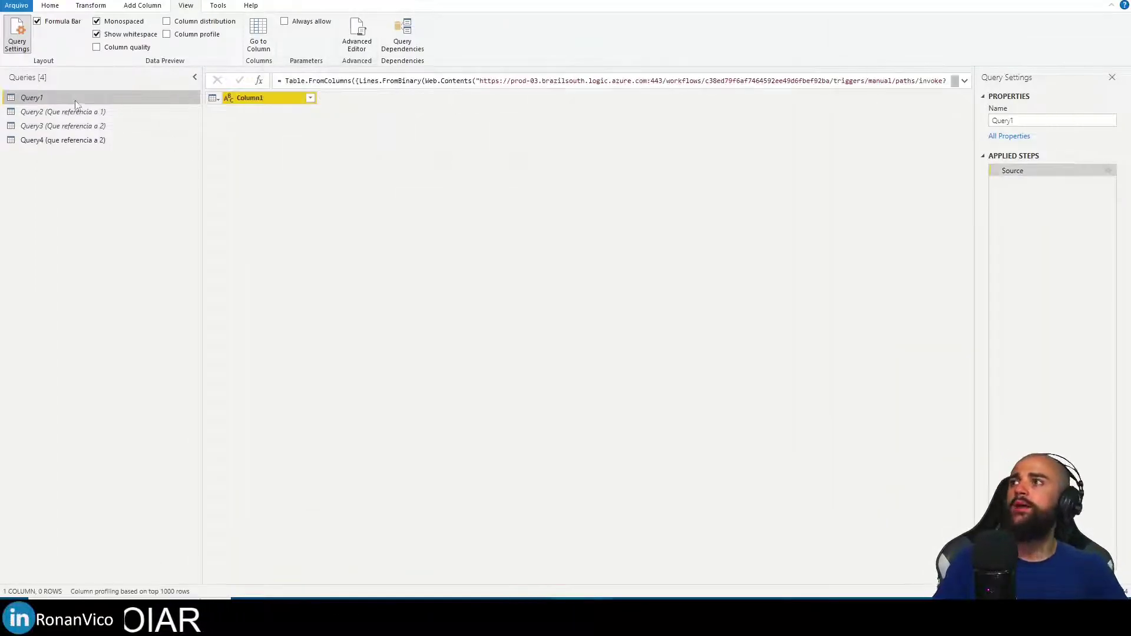
click(351, 35)
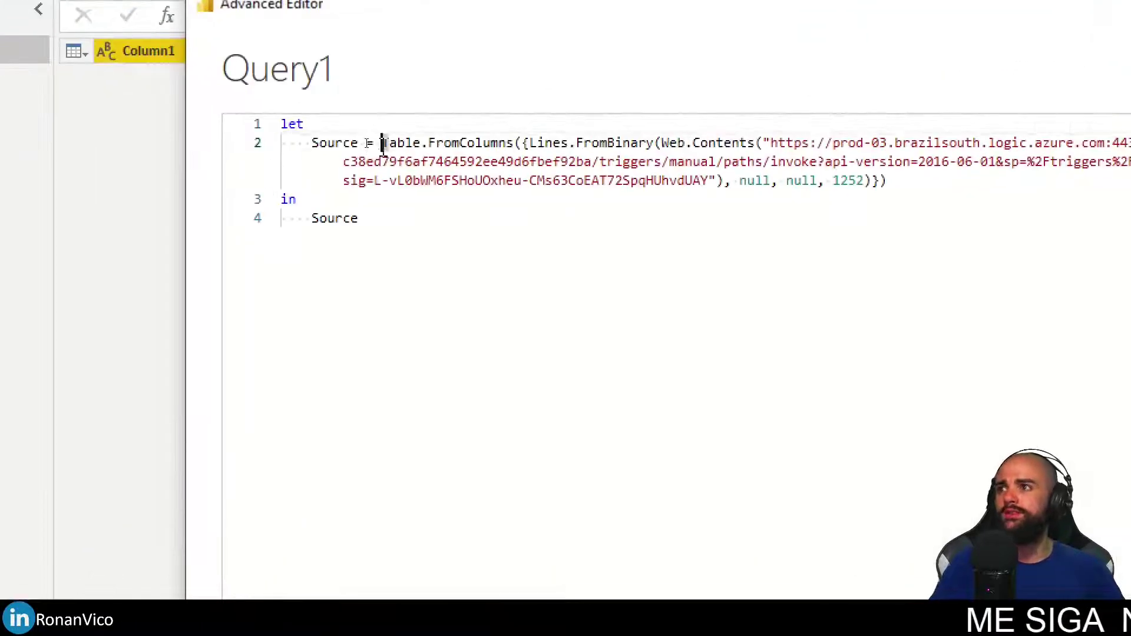
click(381, 143)
text(Table.Buffer()
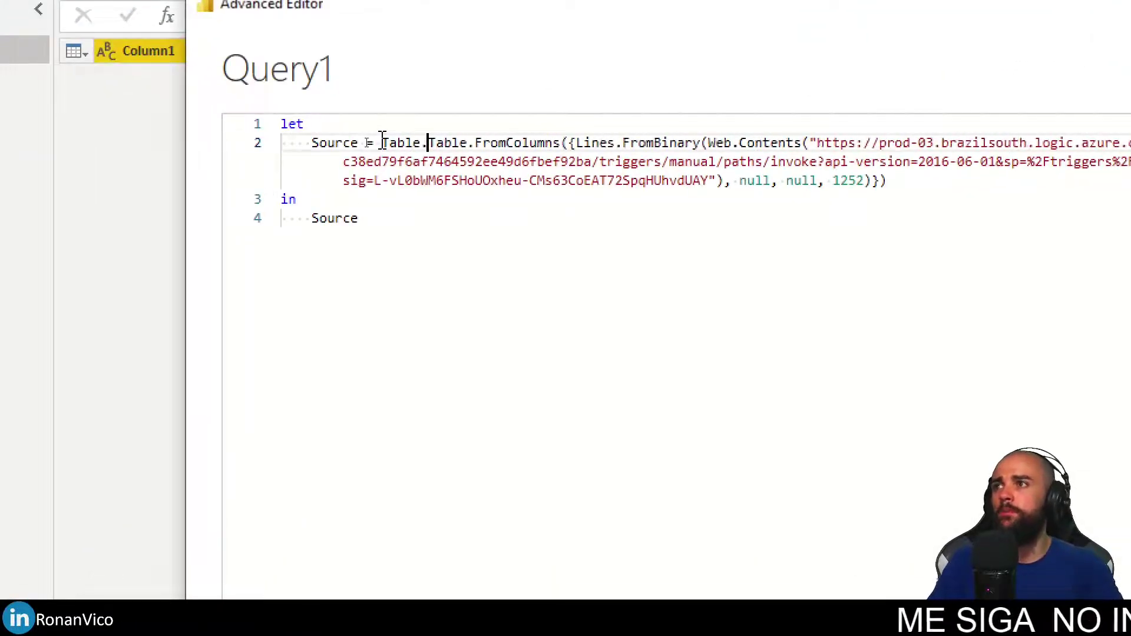
click(980, 178)
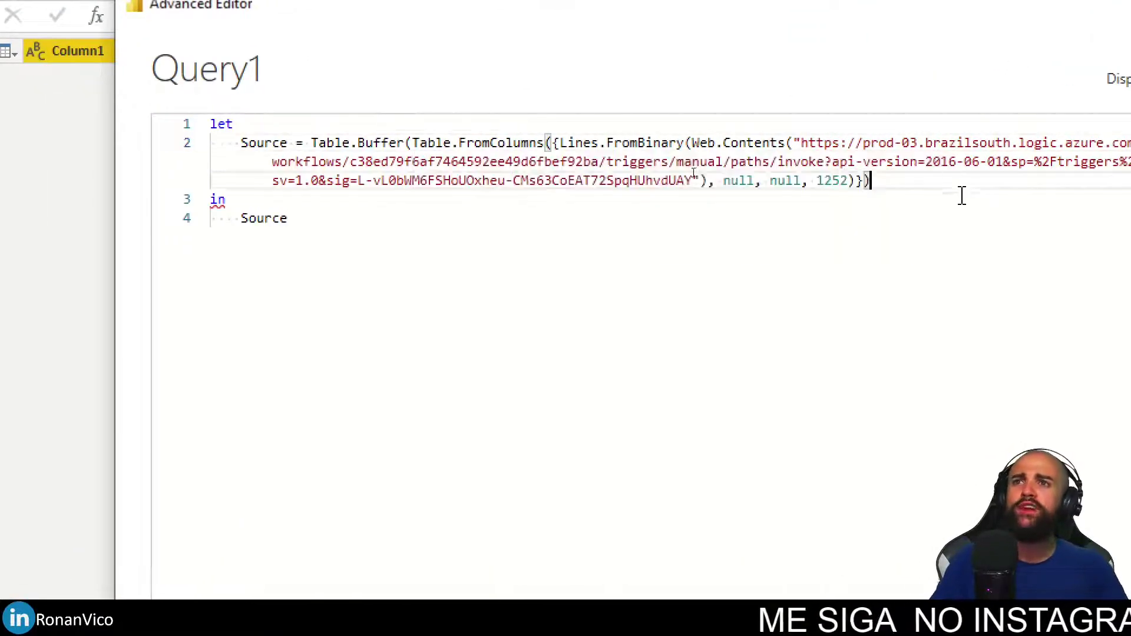
text())
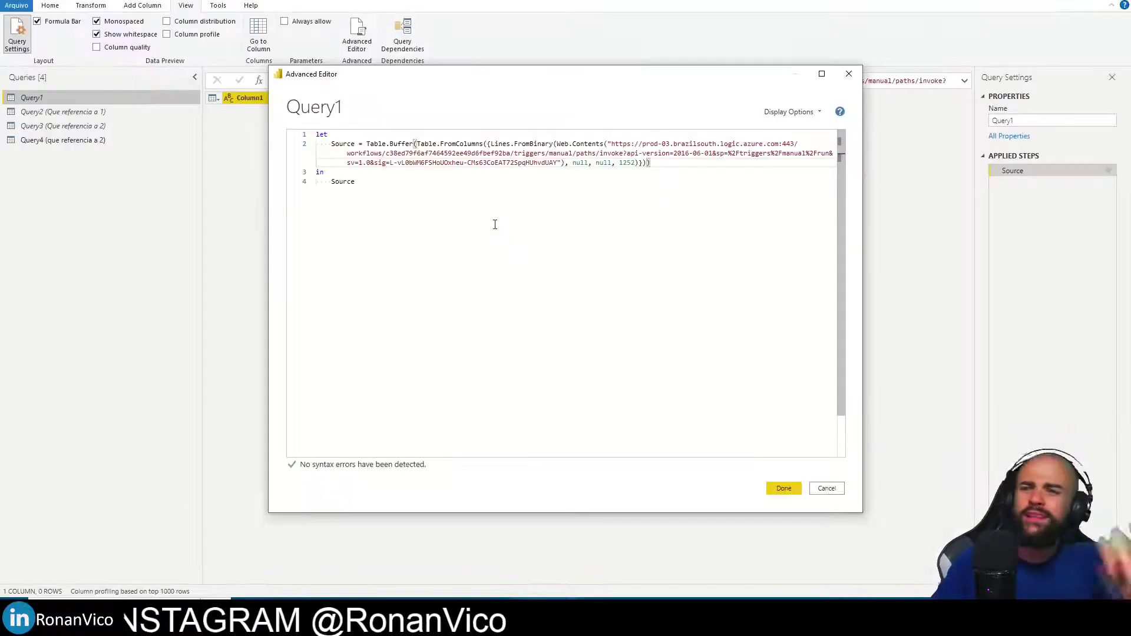
click(783, 488)
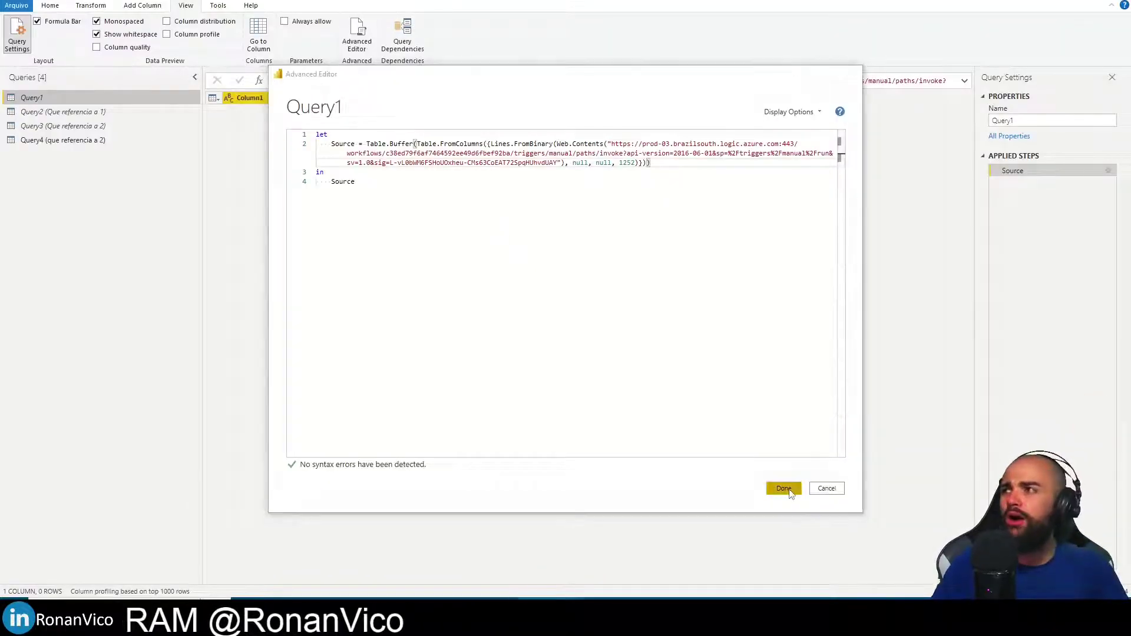
click(57, 8)
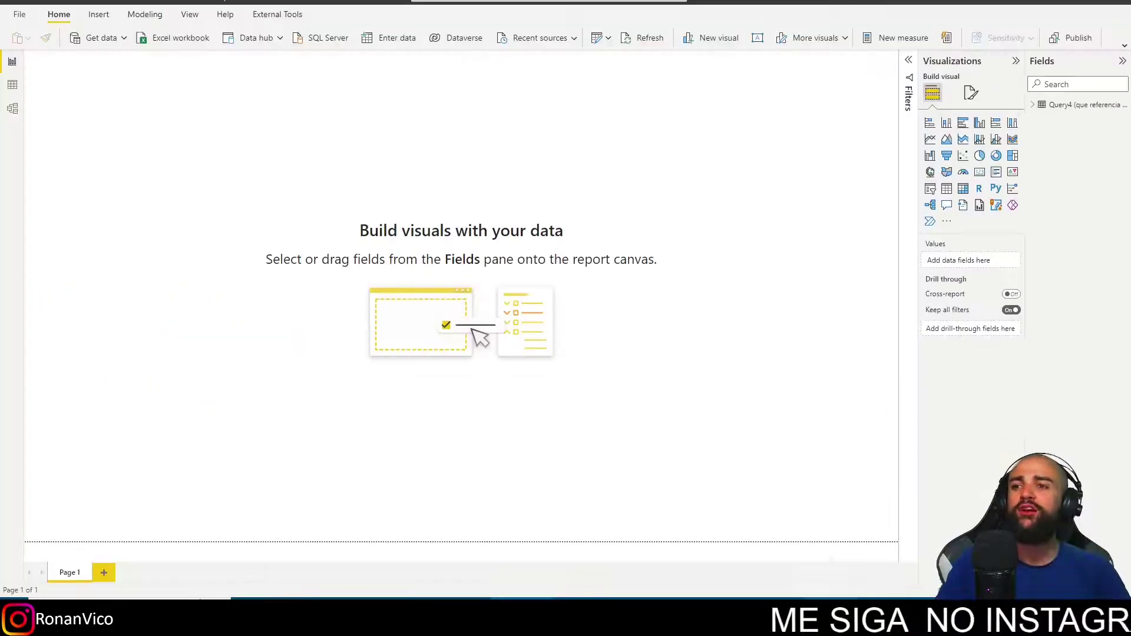
key(alt+Tab)
click(665, 117)
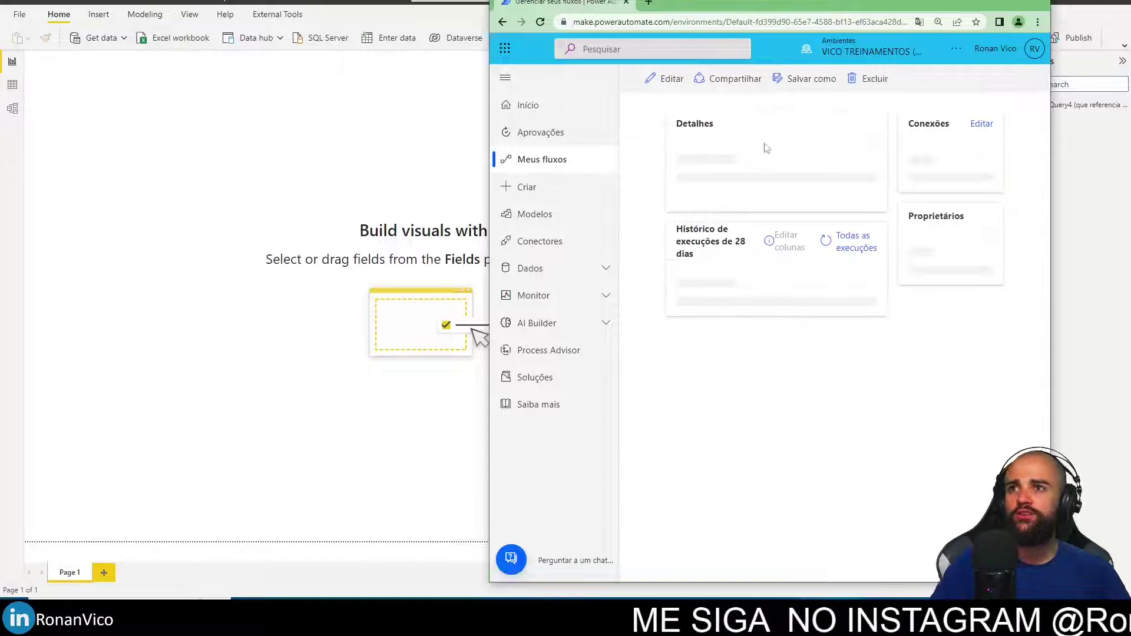
scroll(796, 435, down, 1)
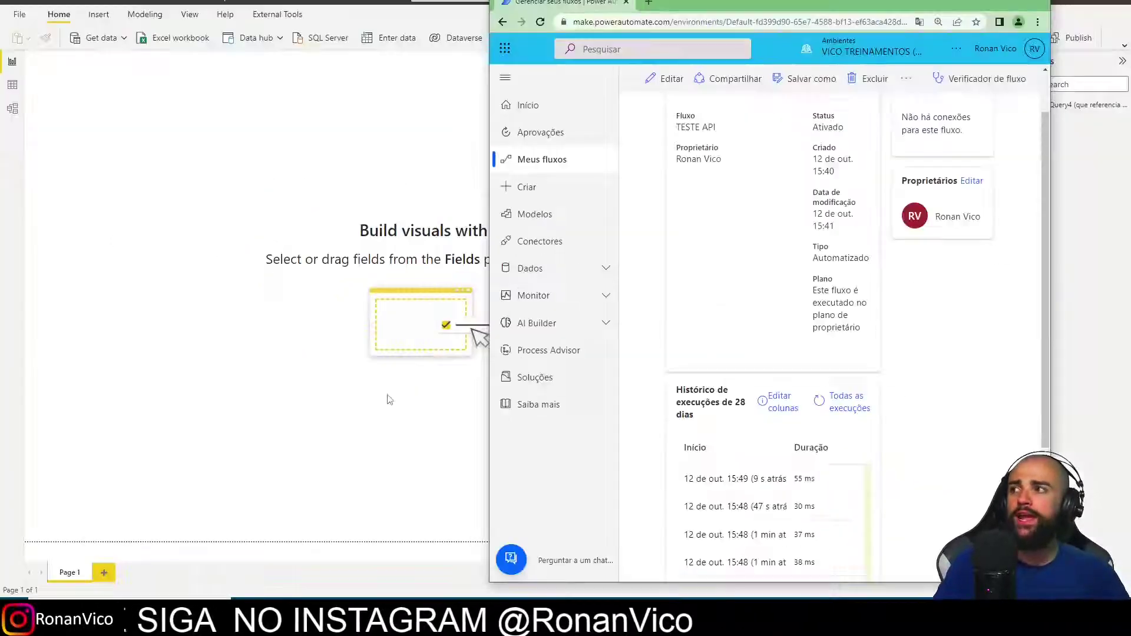
key(alt+Tab)
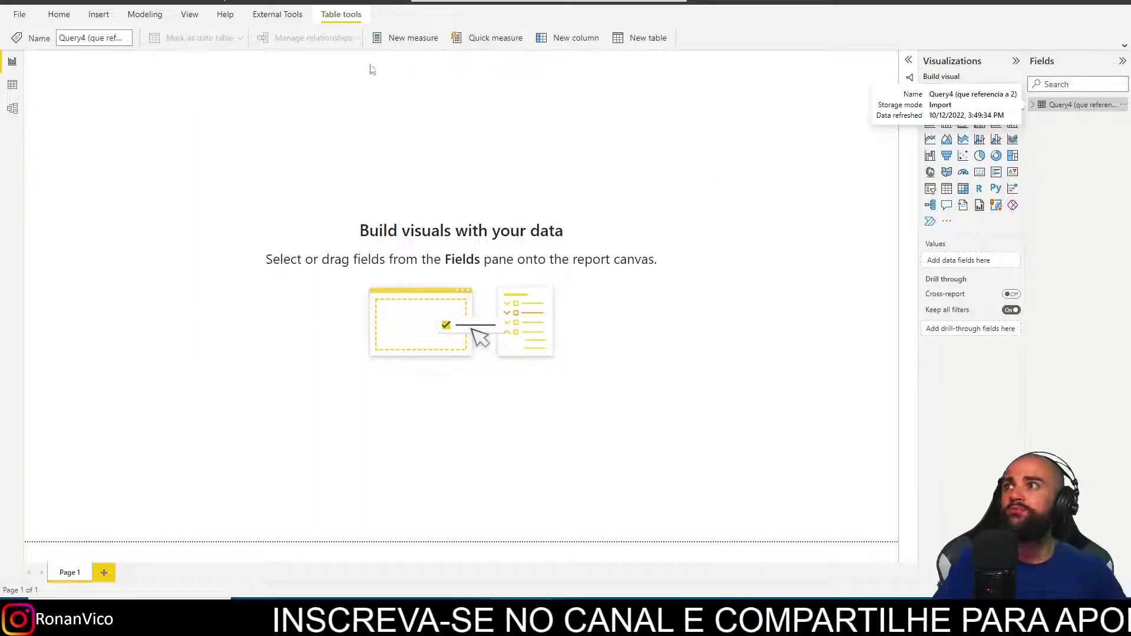
Enable load for Query3, apply the changes, and refresh the report.
click(61, 14)
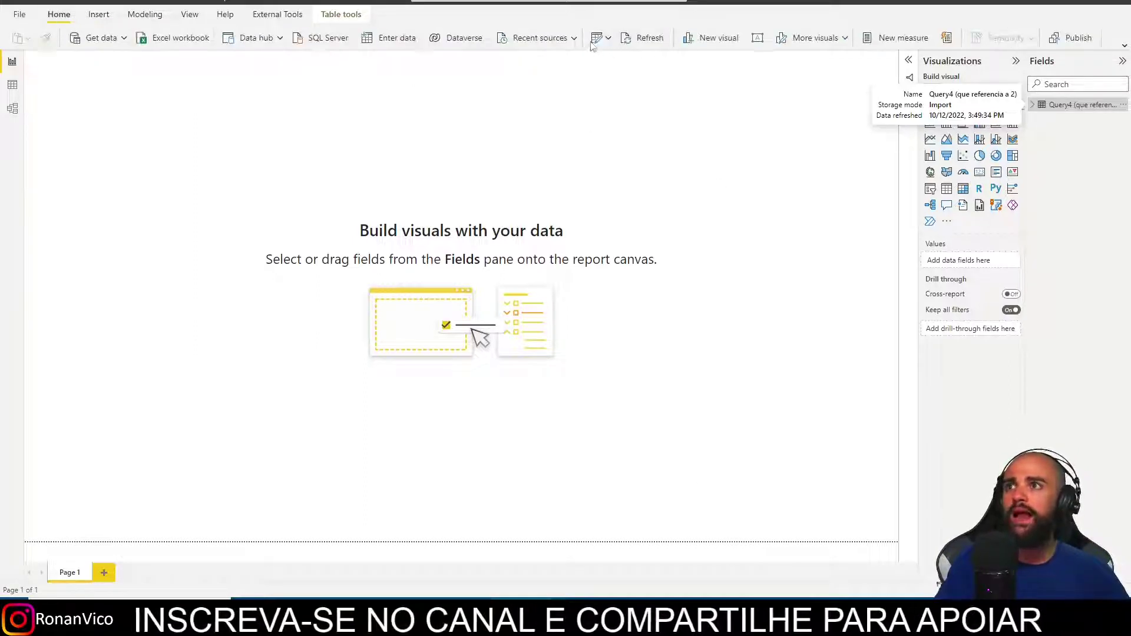
click(628, 62)
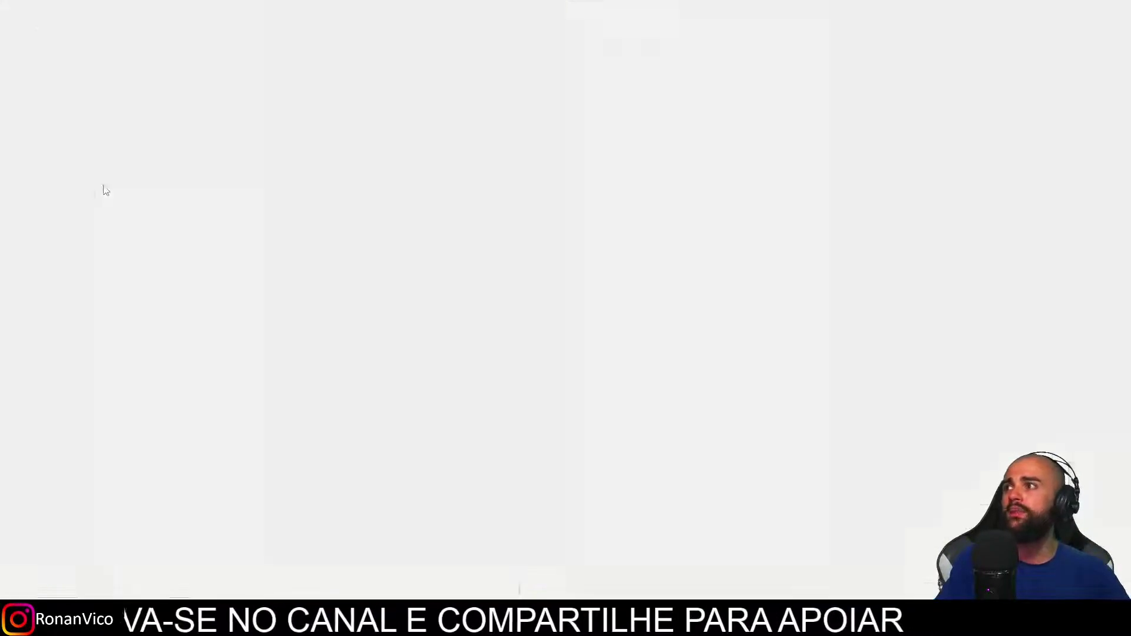
right_click(105, 190)
click(283, 321)
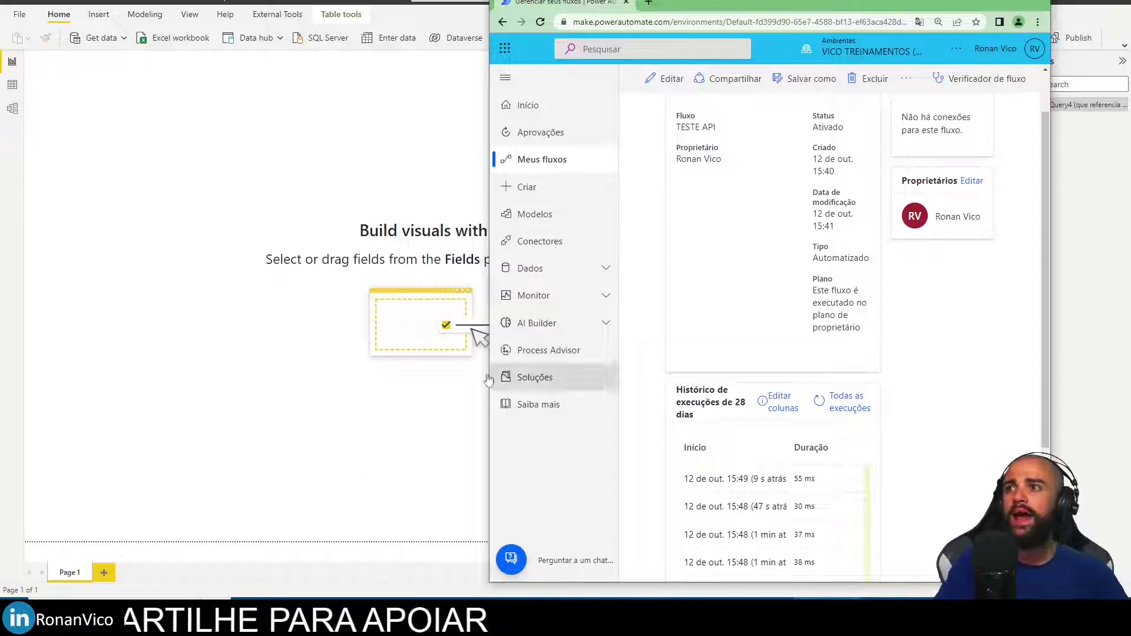
click(488, 378)
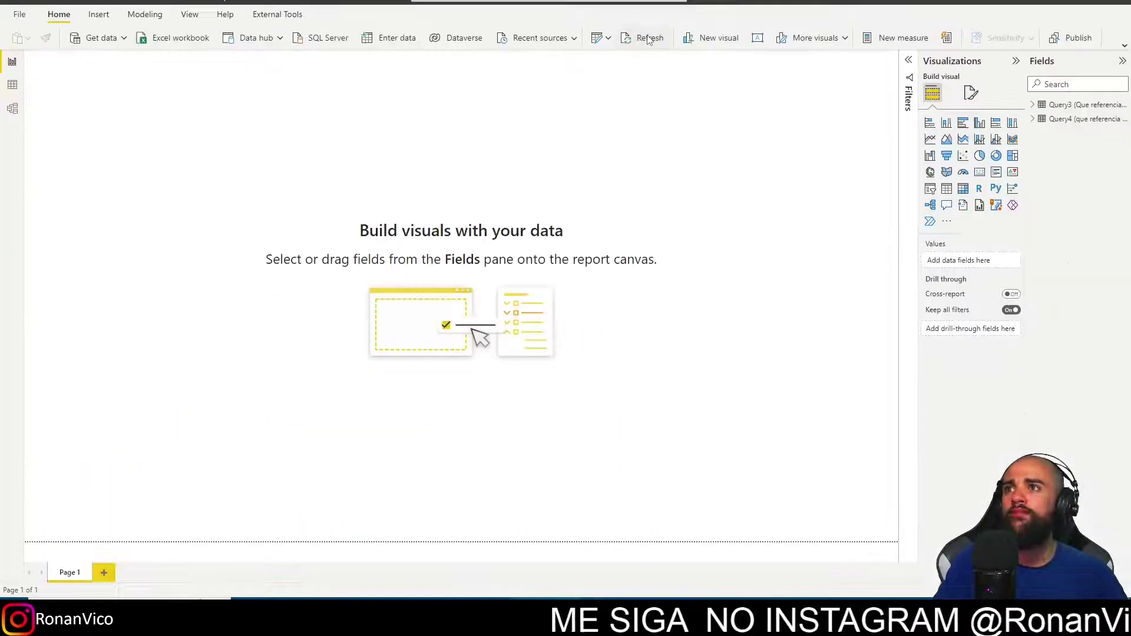
click(645, 38)
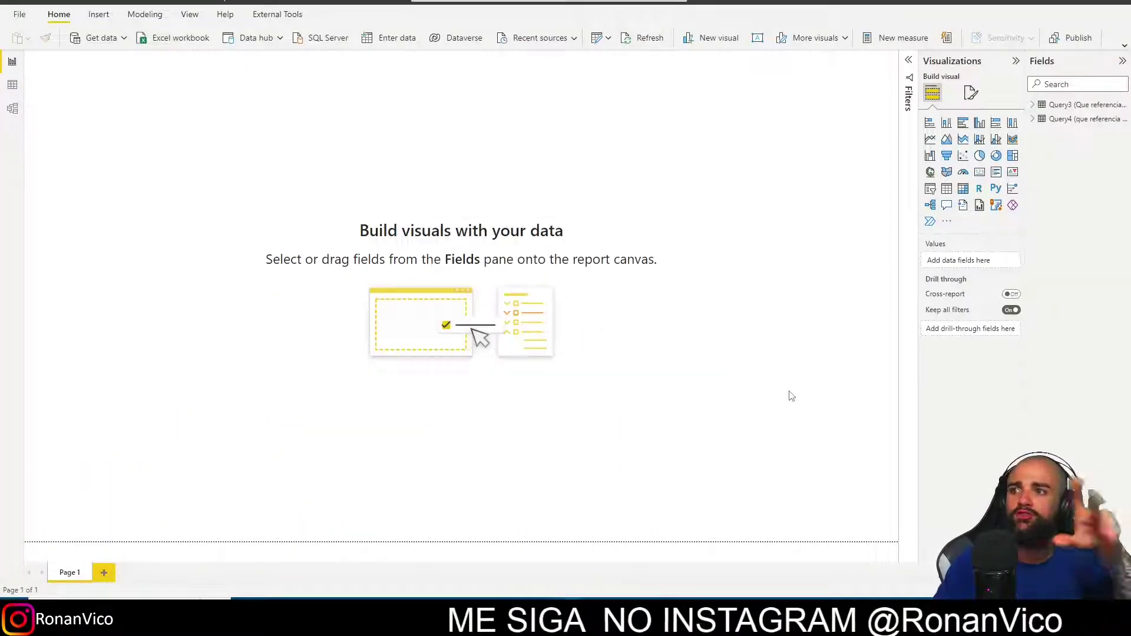
Reload the flow's run history to review the new runs.
key(alt+Tab)
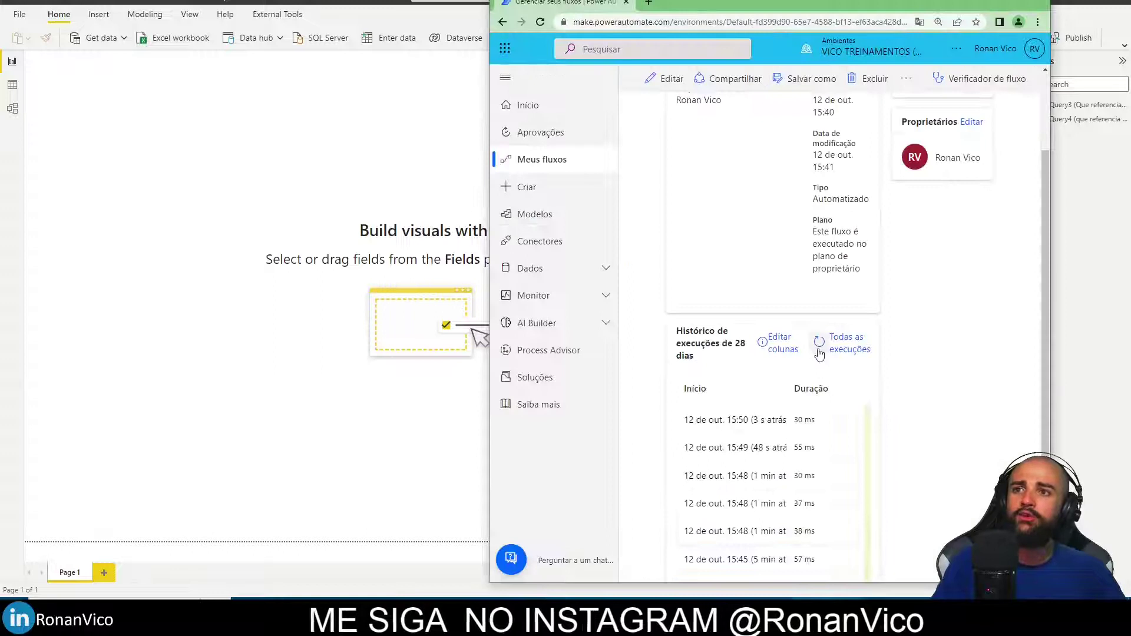
click(819, 342)
scroll(809, 462, down, 1)
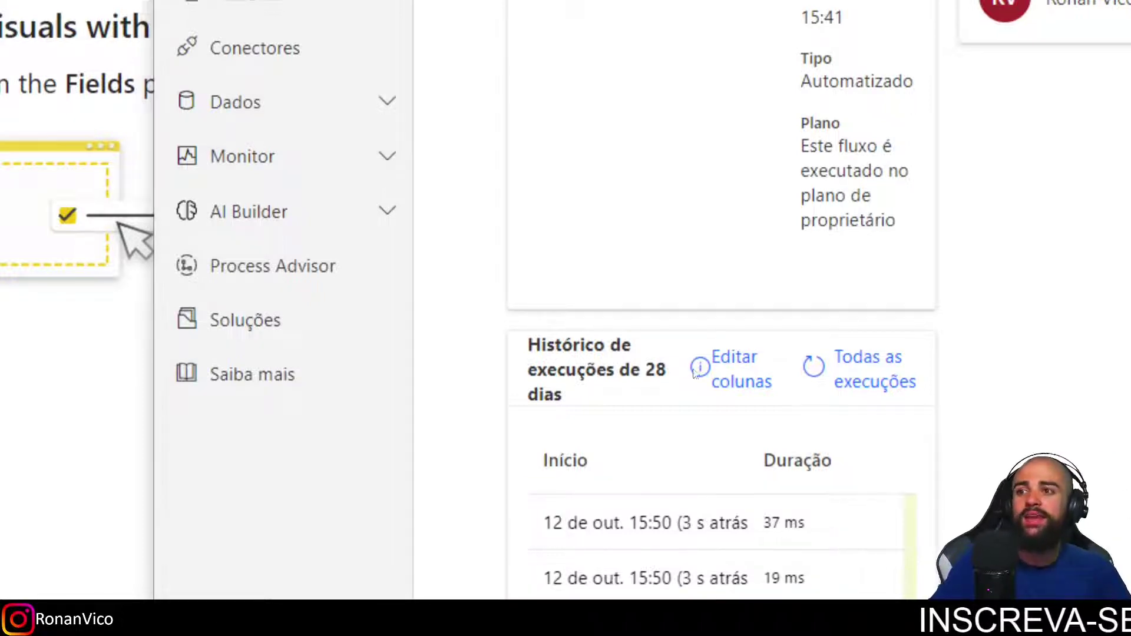
drag(520, 530, 803, 543)
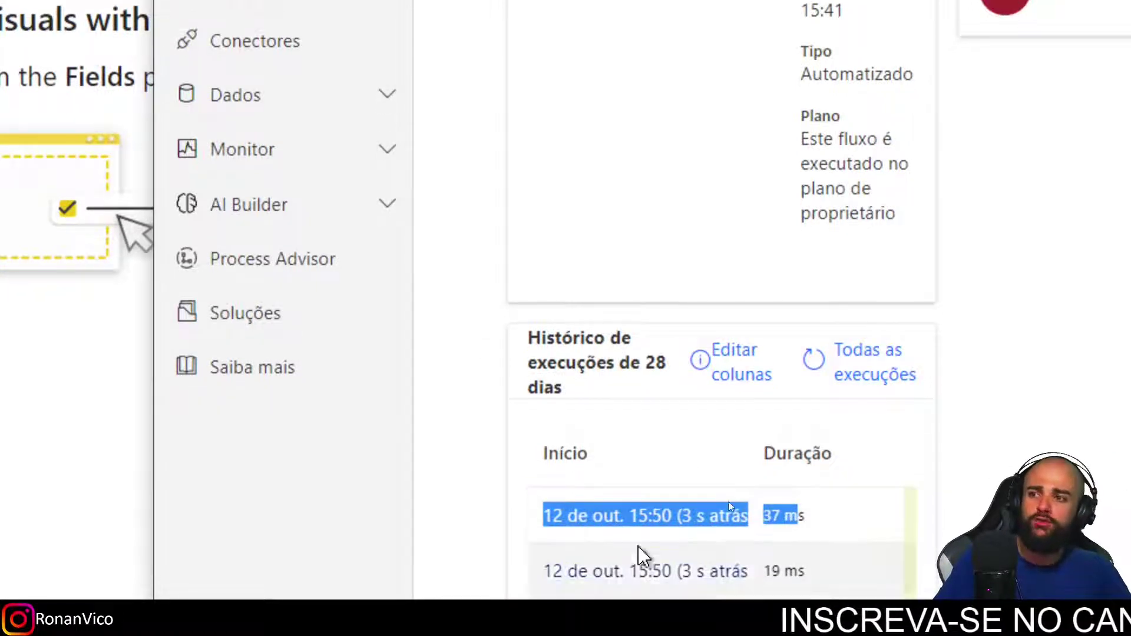
scroll(639, 560, down, 1)
click(410, 390)
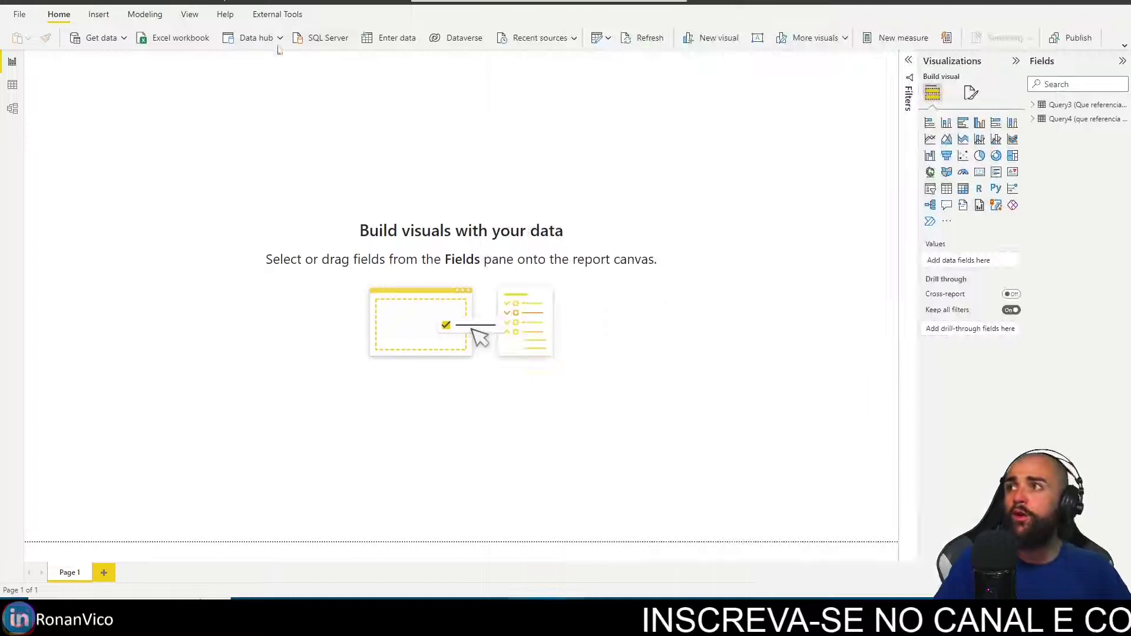
Enable load for Query2 and Query1, apply the changes, and refresh all four queries.
click(608, 38)
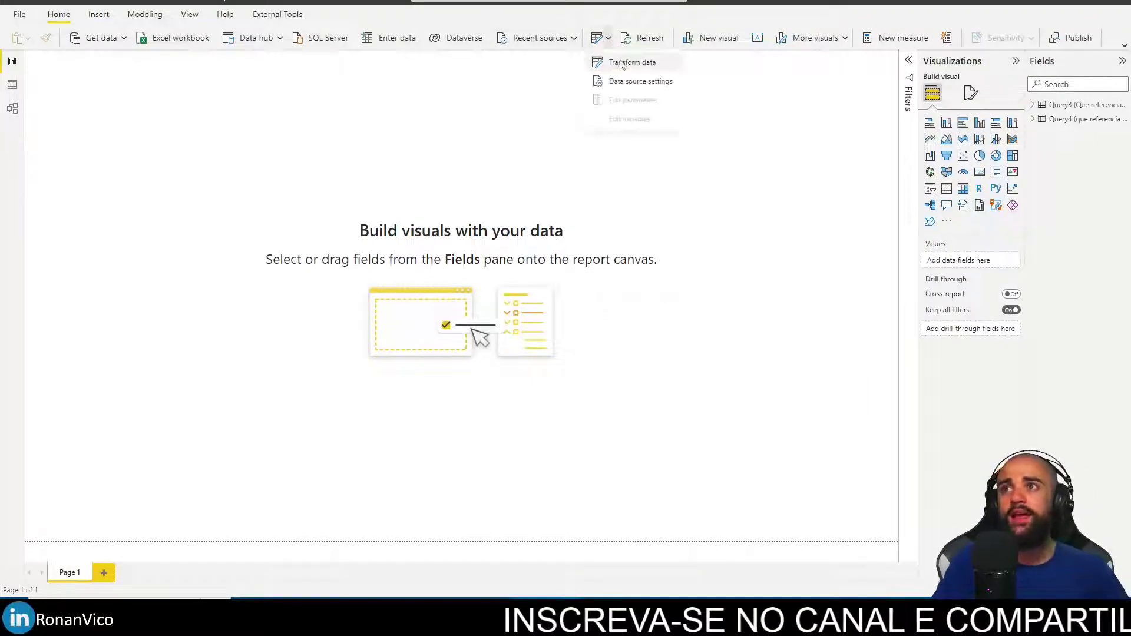
click(626, 63)
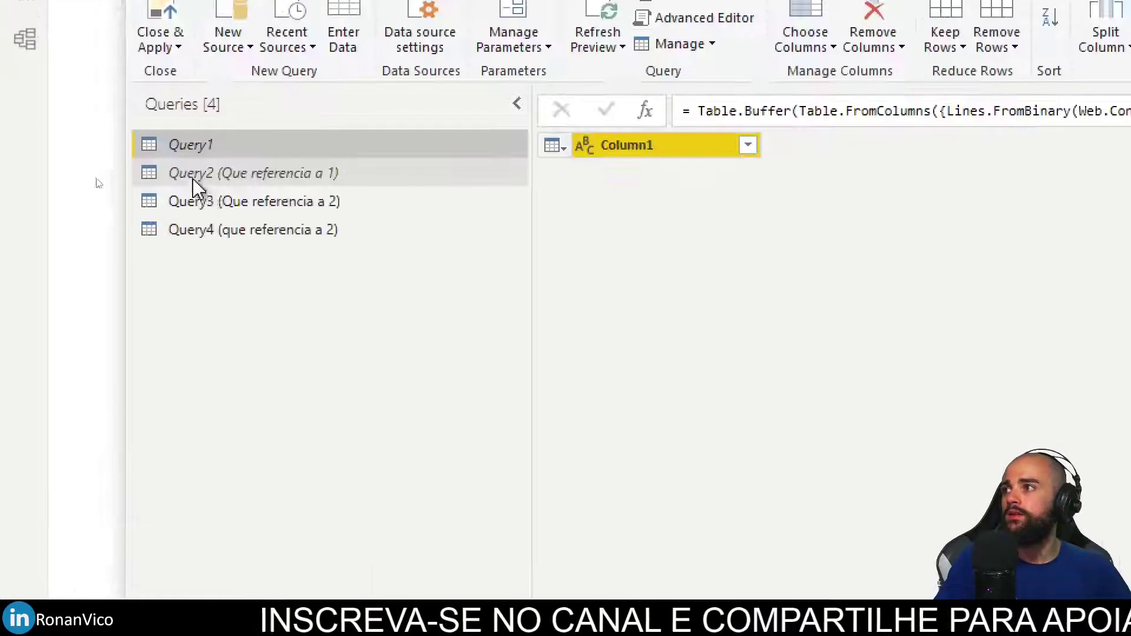
right_click(209, 180)
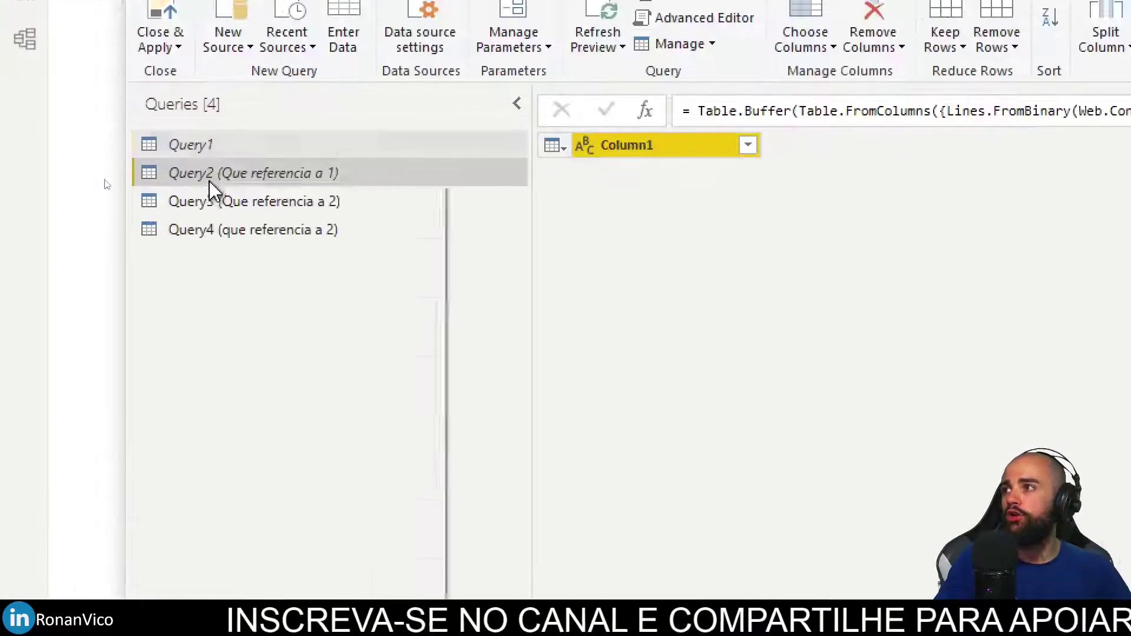
click(306, 318)
right_click(227, 147)
click(297, 270)
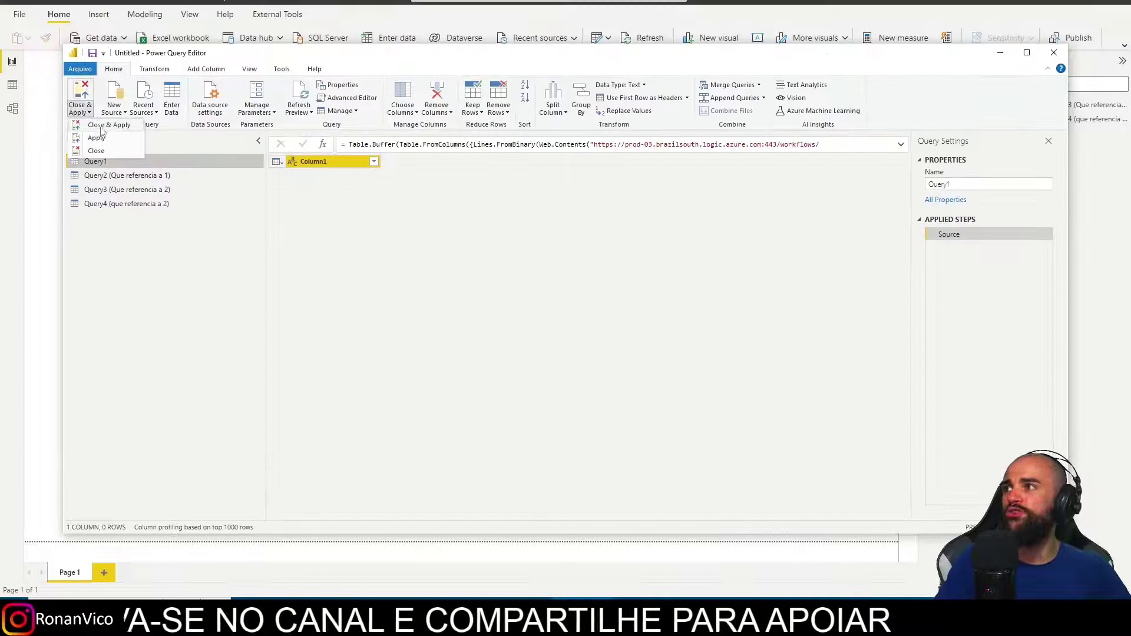
click(102, 126)
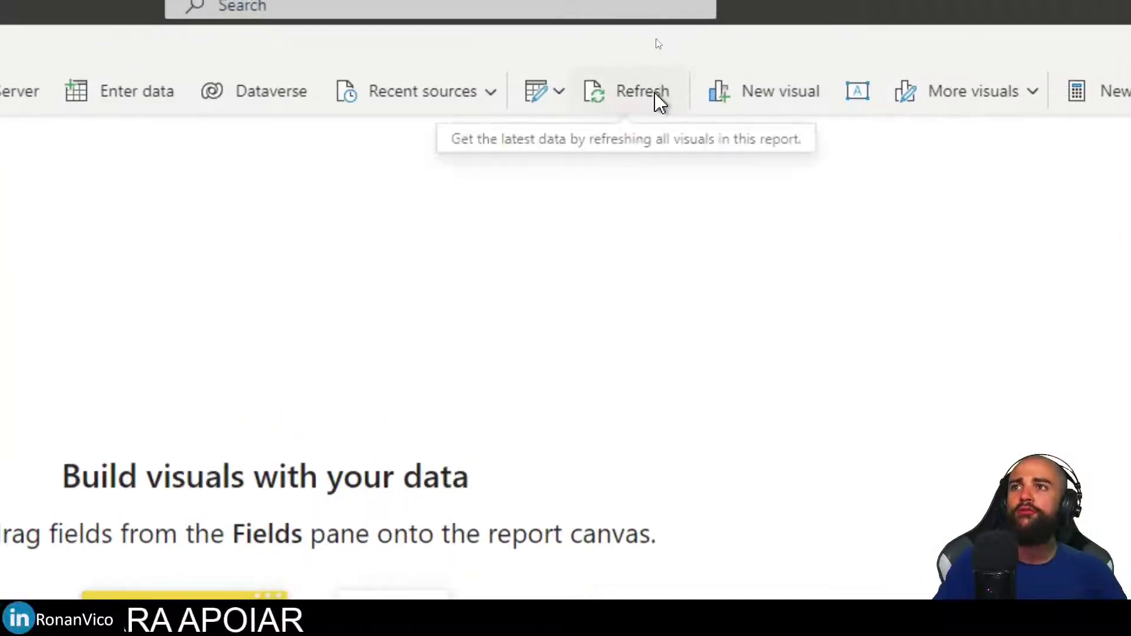
click(657, 103)
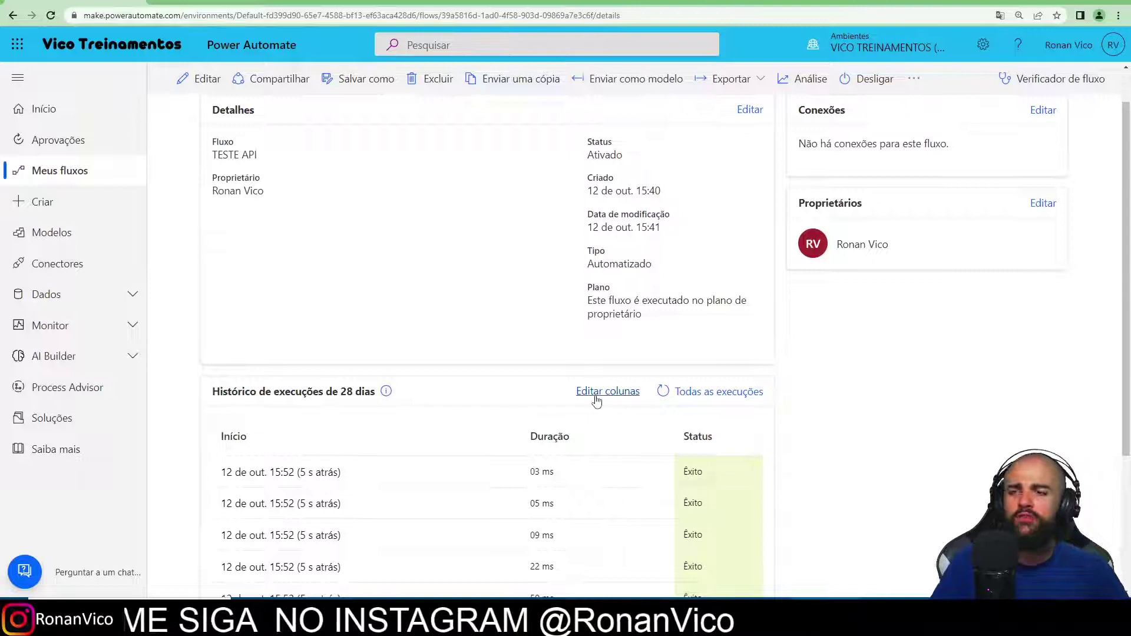
key(alt+Tab)
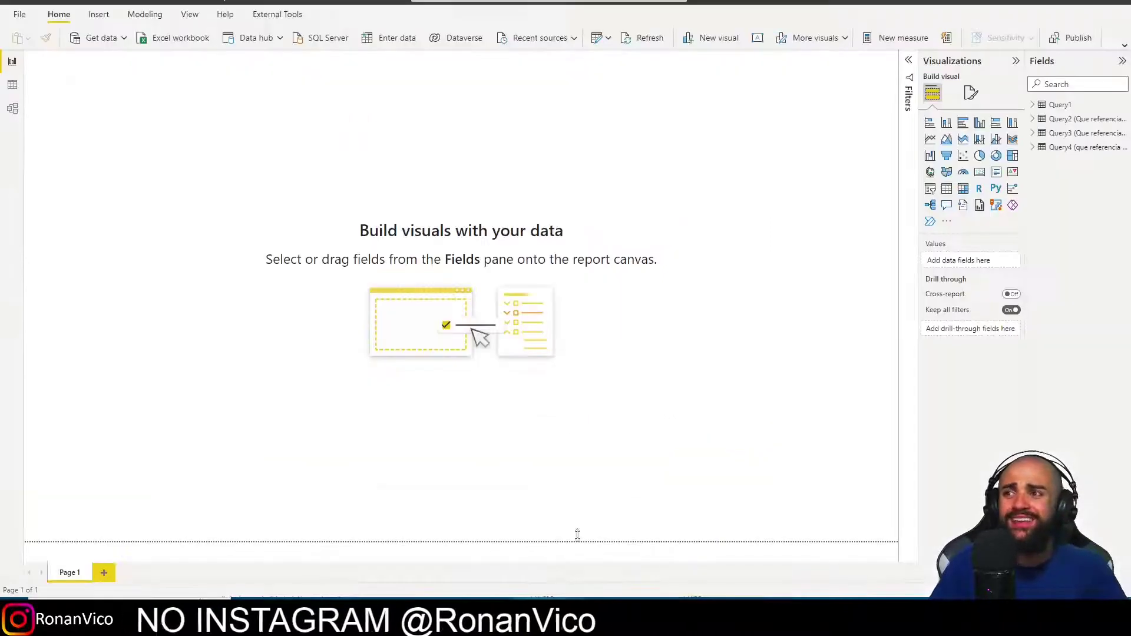
click(609, 38)
click(618, 62)
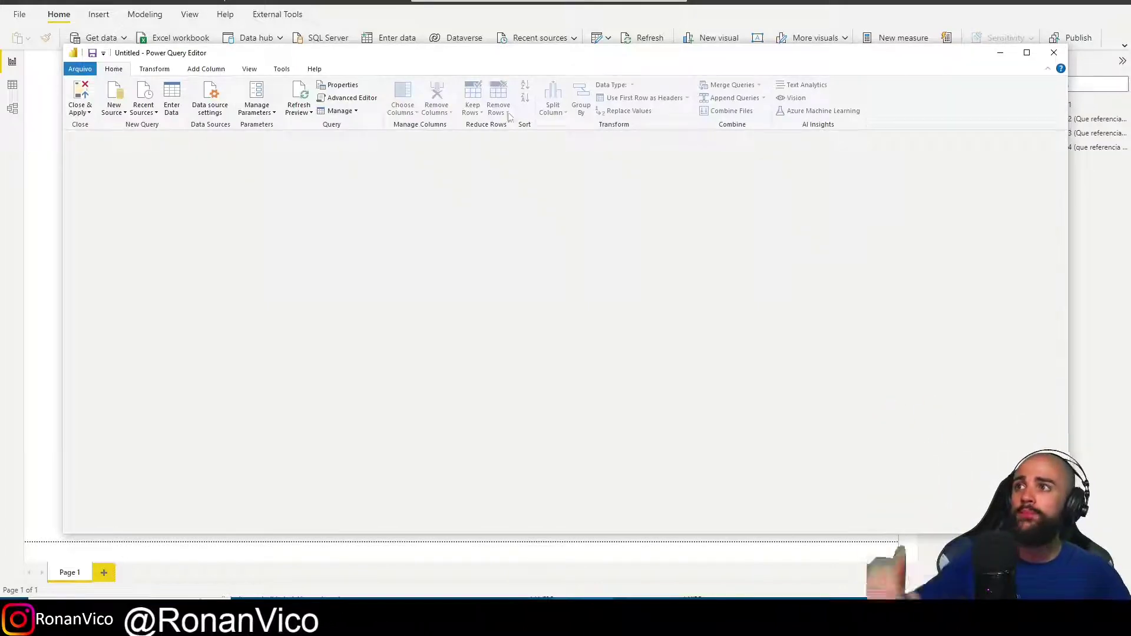
click(250, 70)
click(479, 103)
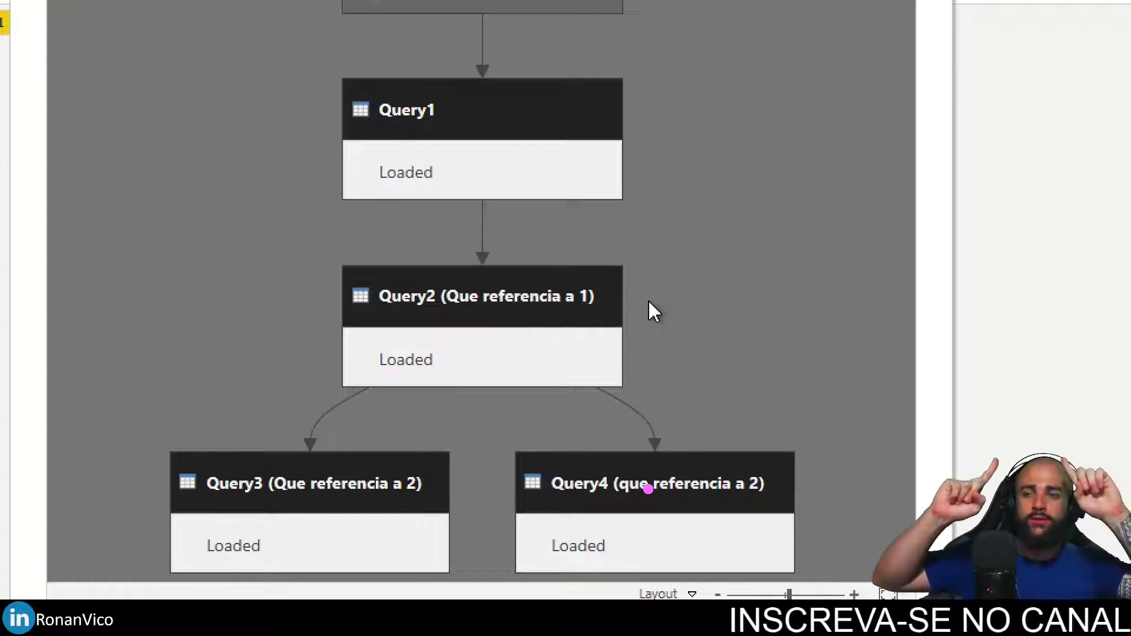
mouse_move(309, 59)
mouse_down()
mouse_move(728, 400)
mouse_move(753, 403)
mouse_up()
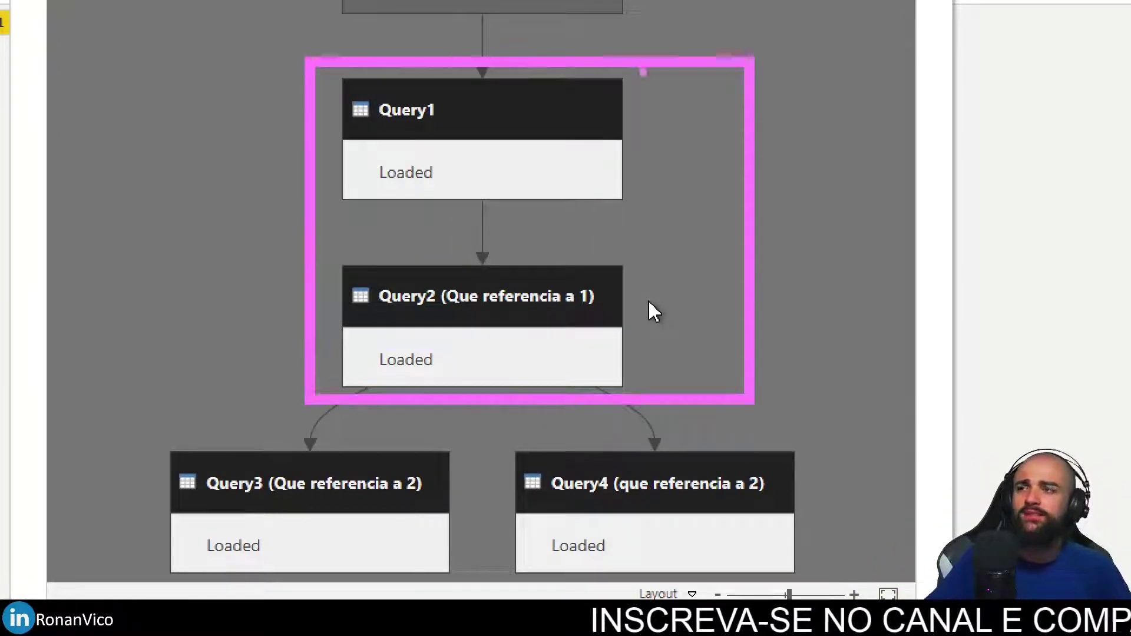
drag(626, 57, 270, 431)
drag(324, 68, 744, 352)
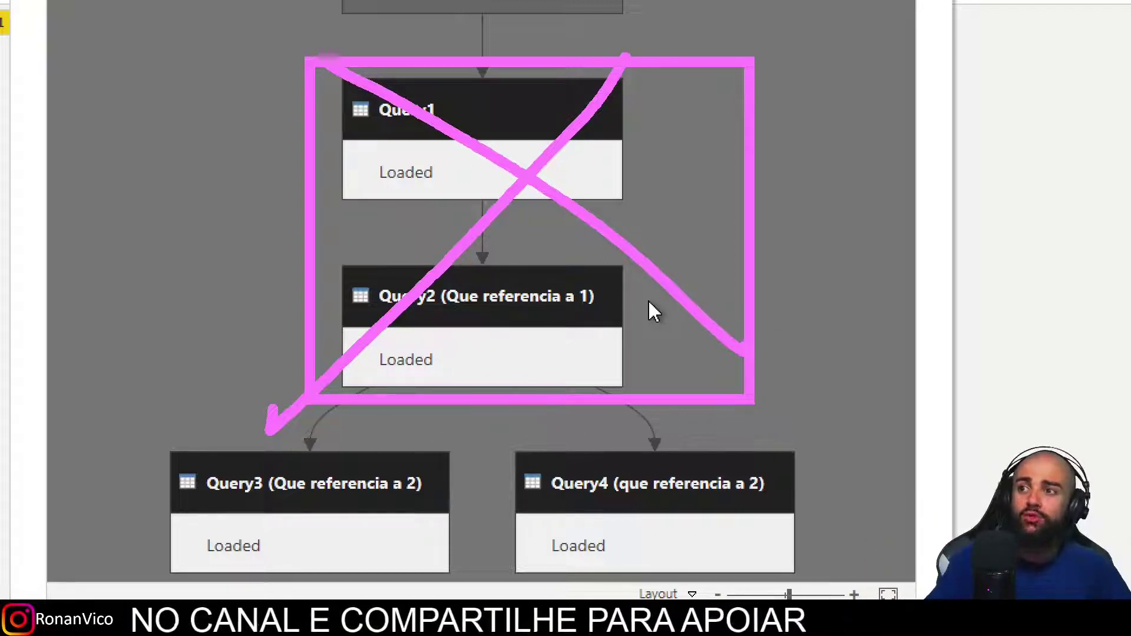
mouse_move(768, 448)
mouse_down()
mouse_move(817, 319)
mouse_move(805, 44)
mouse_move(716, 24)
mouse_up()
key(g)
mouse_move(242, 449)
mouse_down()
mouse_move(241, 121)
mouse_move(283, 24)
mouse_up()
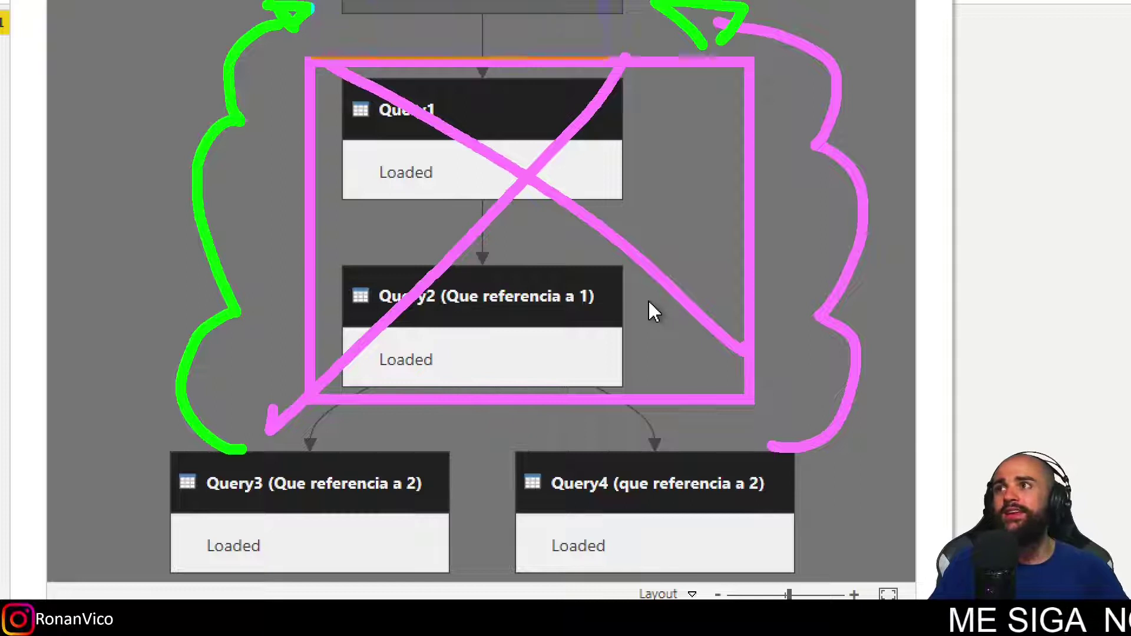
drag(312, 3, 666, 57)
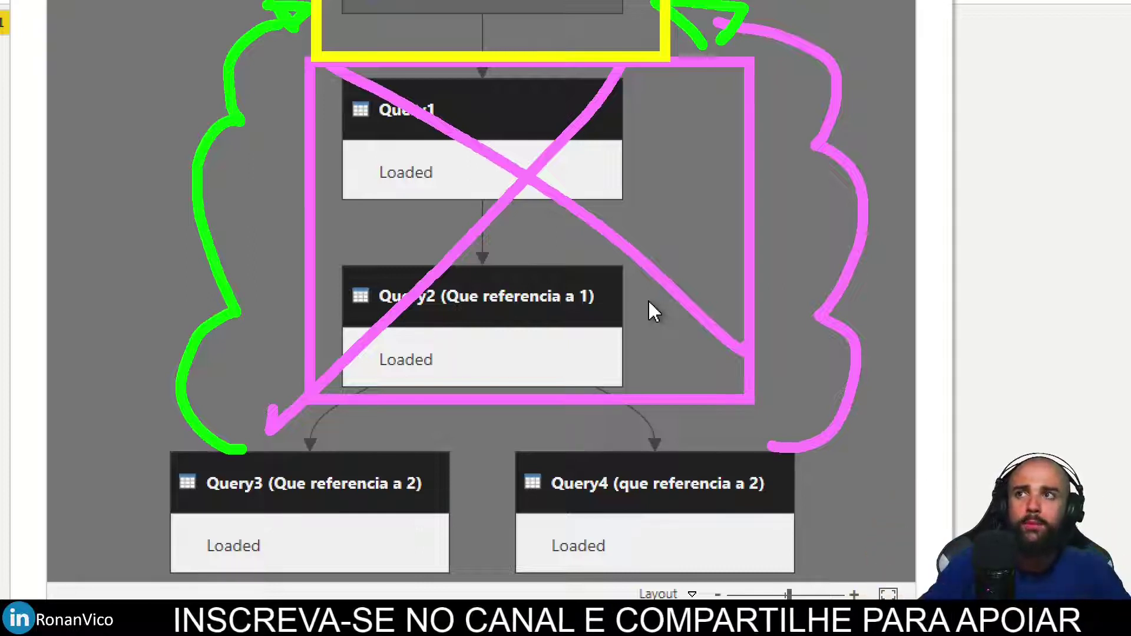
key(Escape)
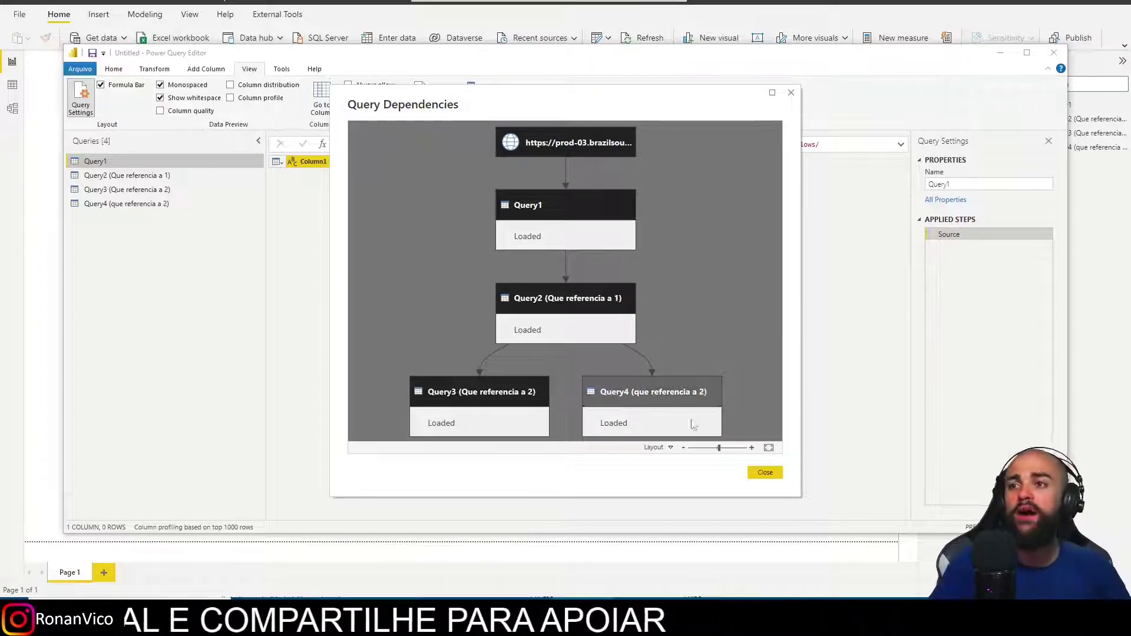
click(765, 472)
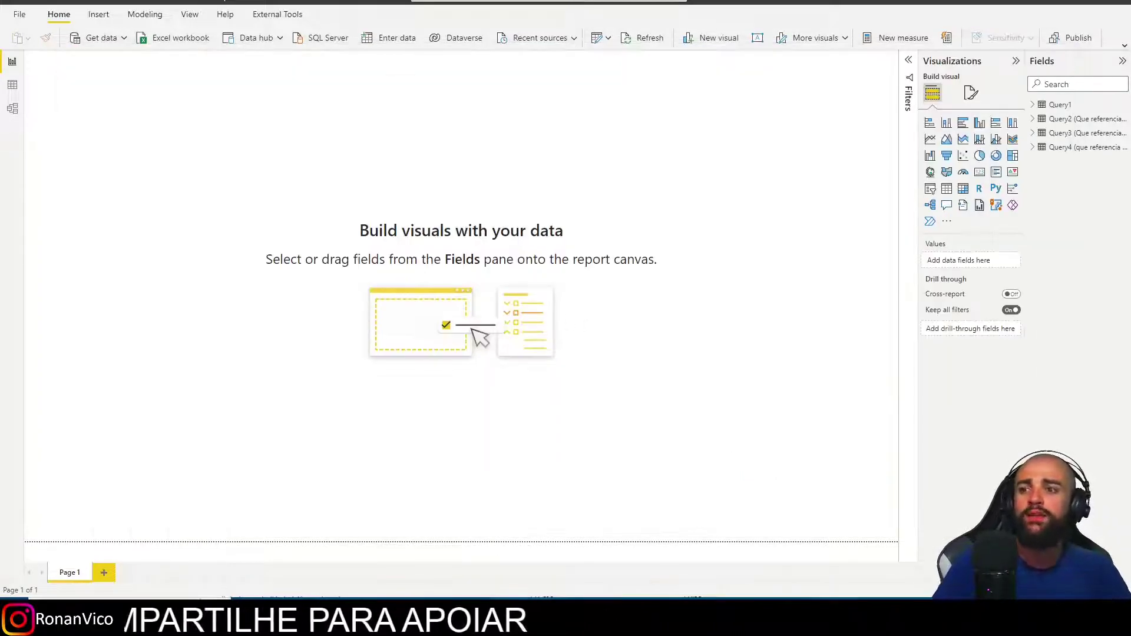